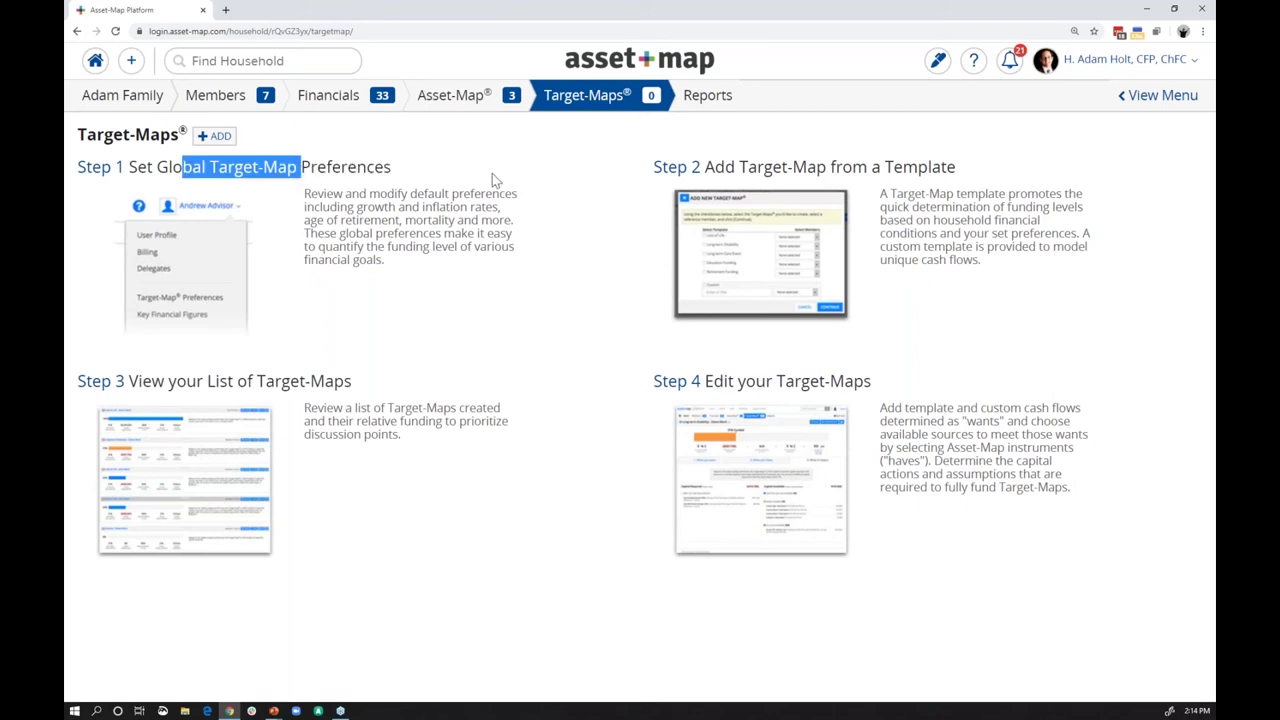
{"action": "left_click_drag", "start_coordinate": [783, 167], "coordinate": [918, 167]}
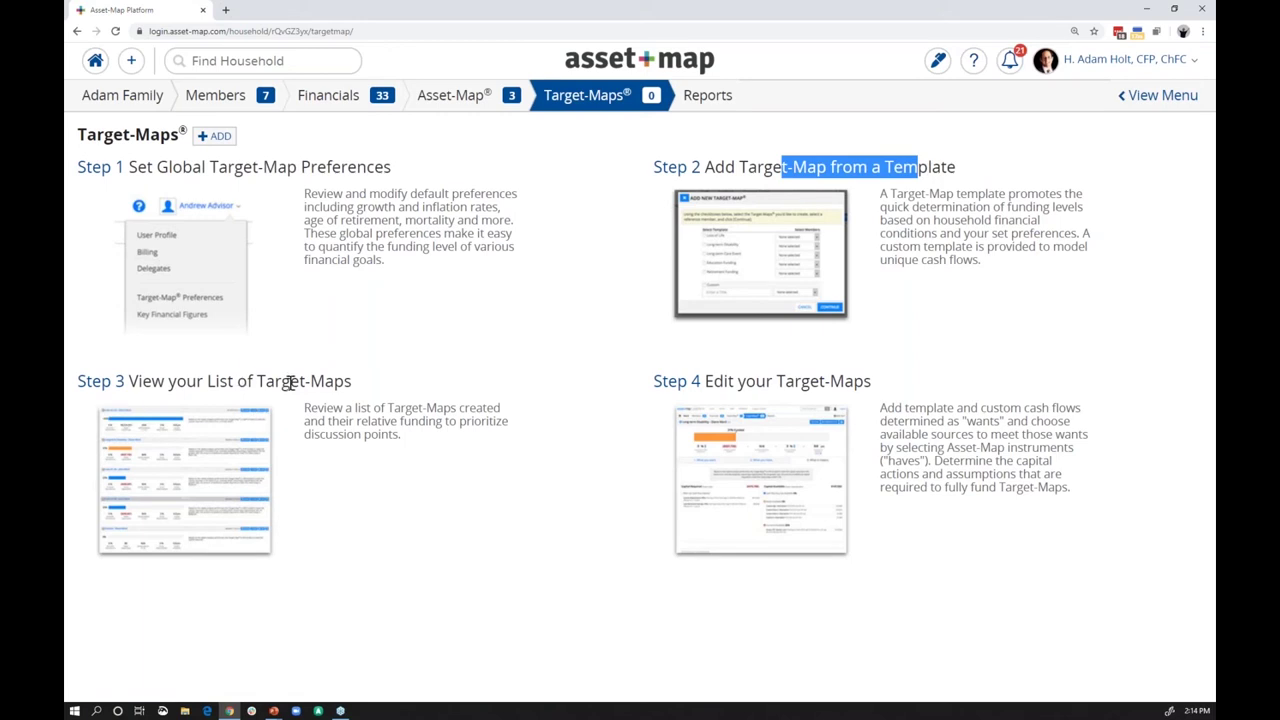
{"action": "left_click_drag", "start_coordinate": [238, 381], "coordinate": [310, 381]}
{"action": "left_click_drag", "start_coordinate": [784, 381], "coordinate": [821, 388]}
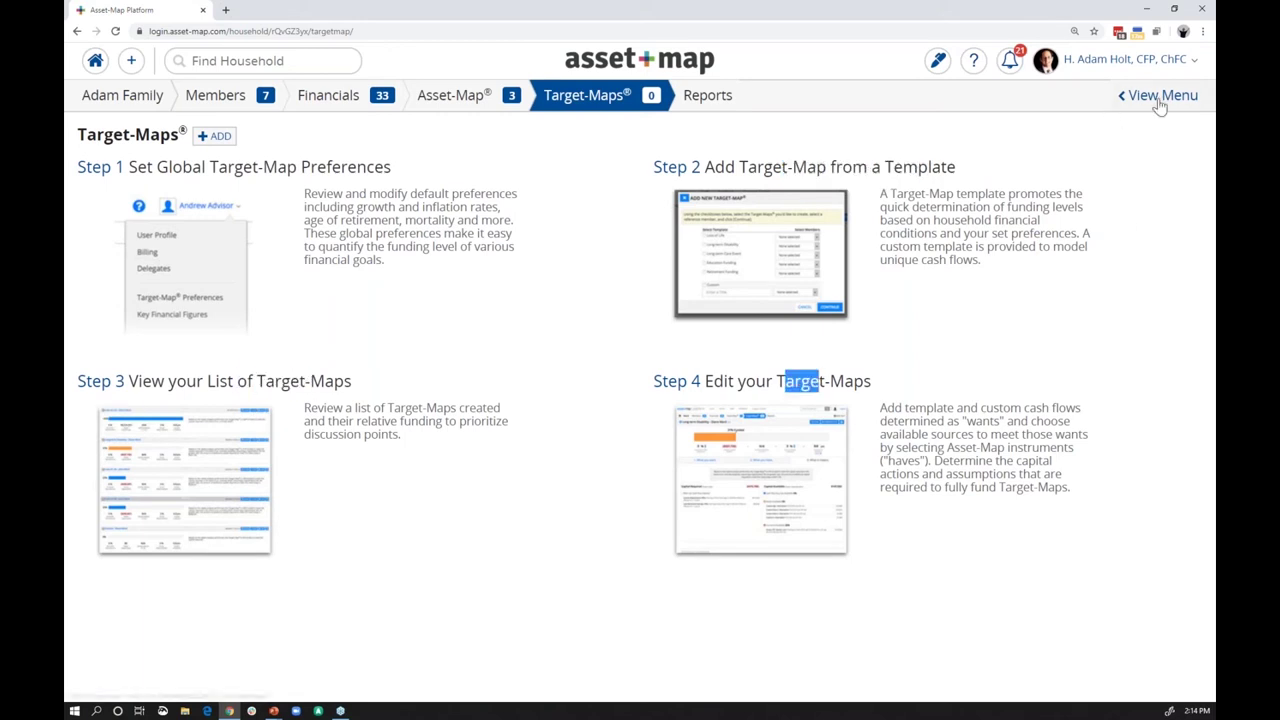
- Review the global Target-Map preferences for General Settings, Loss of Life, Disability, Long-term Care, Dependent Education and Retirement
{"action": "left_click", "coordinate": [1193, 62]}
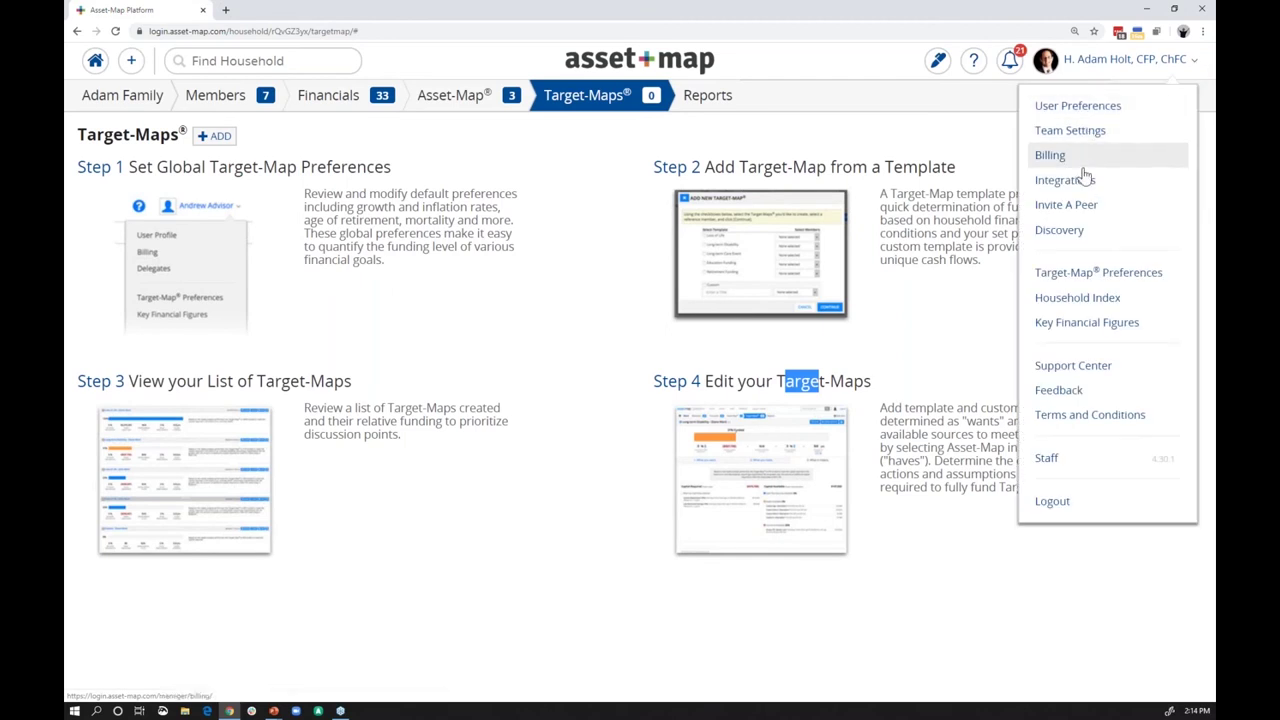
{"action": "left_click", "coordinate": [1109, 284]}
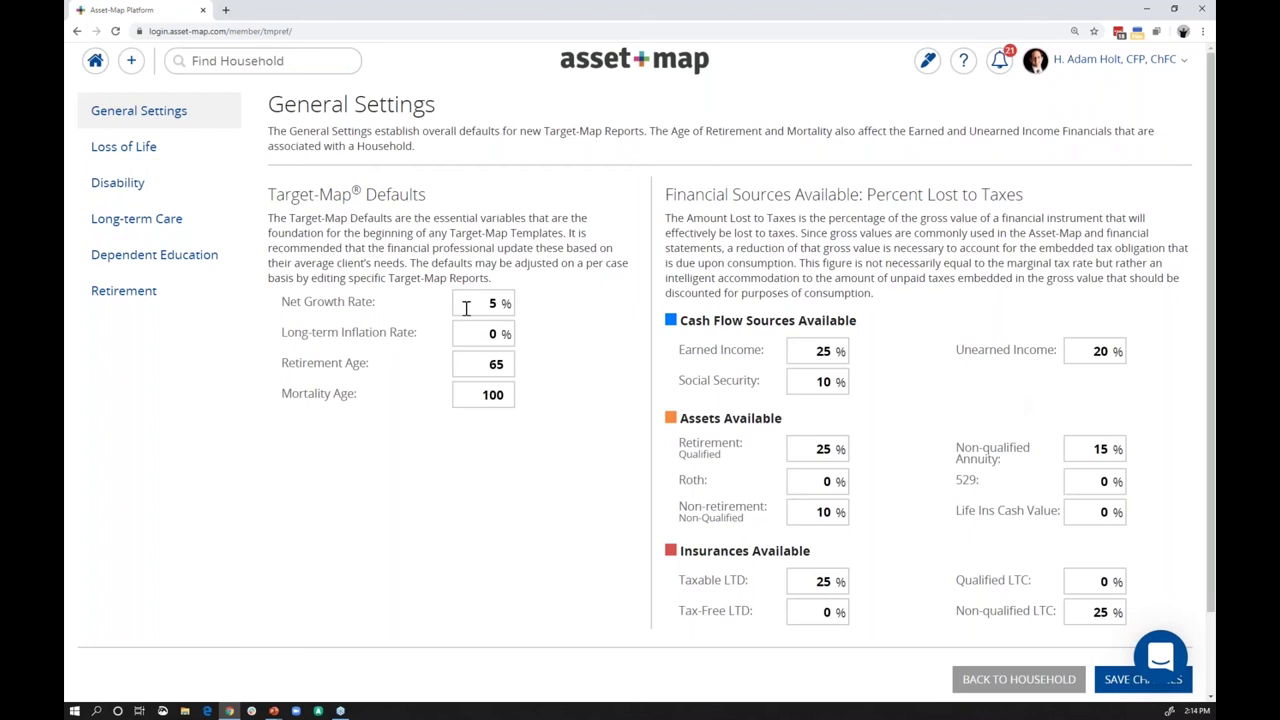
{"action": "left_click", "coordinate": [118, 147]}
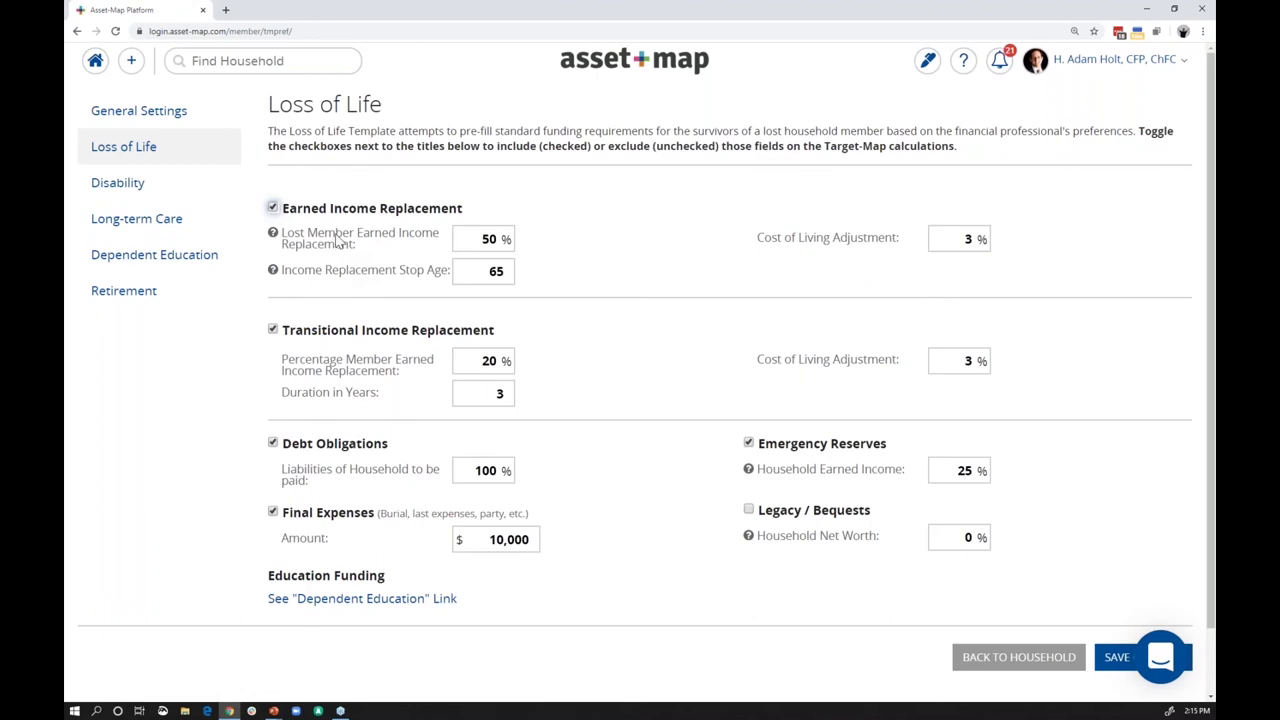
{"action": "left_click", "coordinate": [141, 188]}
{"action": "left_click", "coordinate": [134, 226]}
{"action": "left_click", "coordinate": [139, 258]}
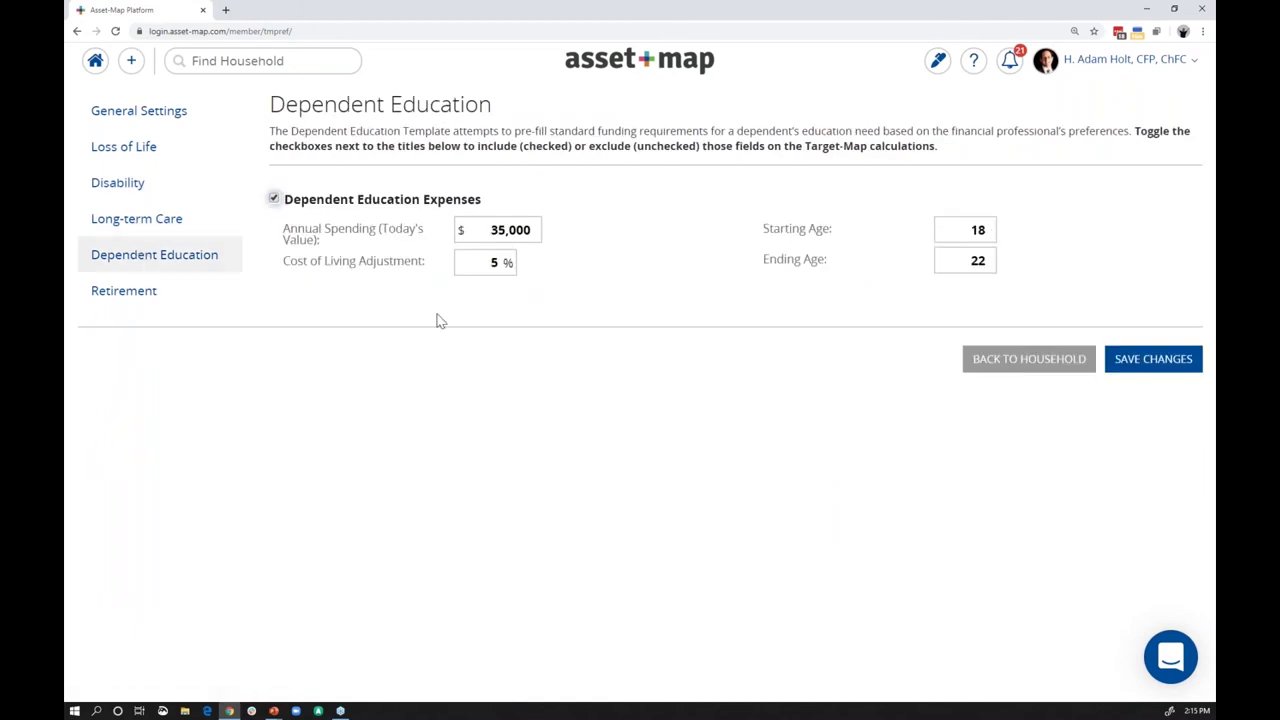
{"action": "left_click", "coordinate": [124, 291]}
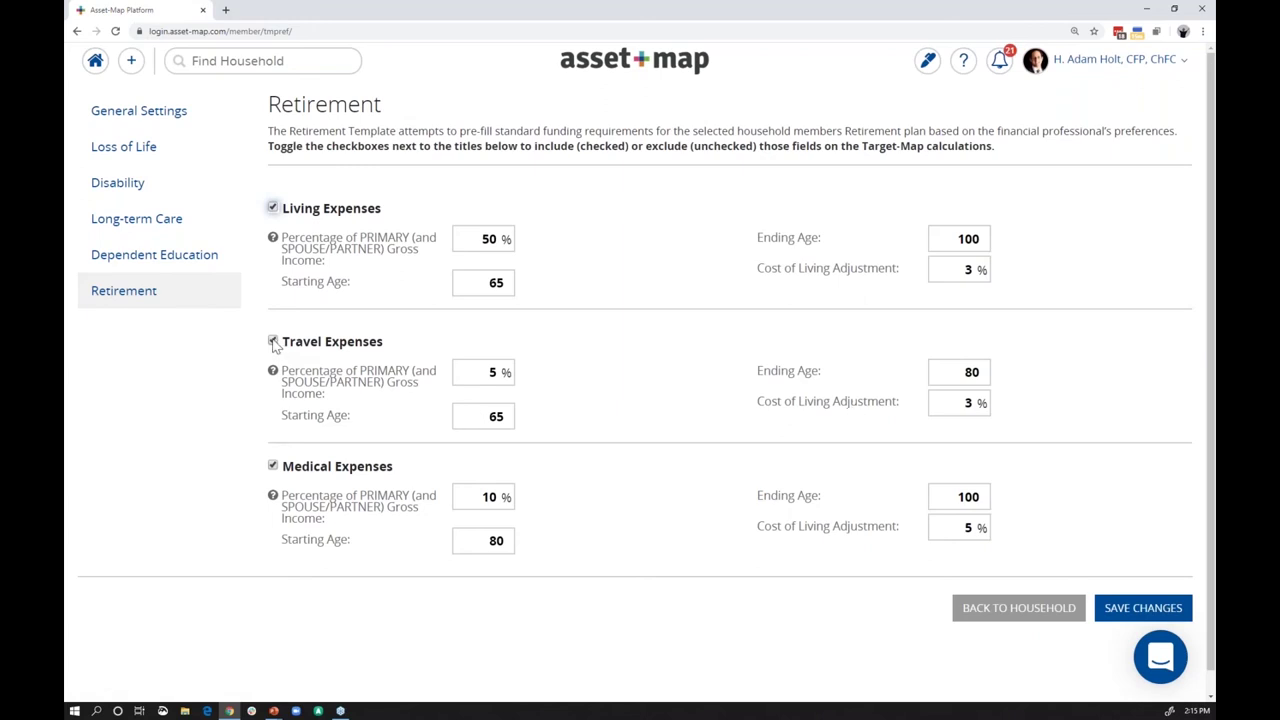
- Return to the household's Target-Maps and start new ones, choosing the Loss of Life template for the primary member and the spouse
{"action": "left_click", "coordinate": [1025, 616]}
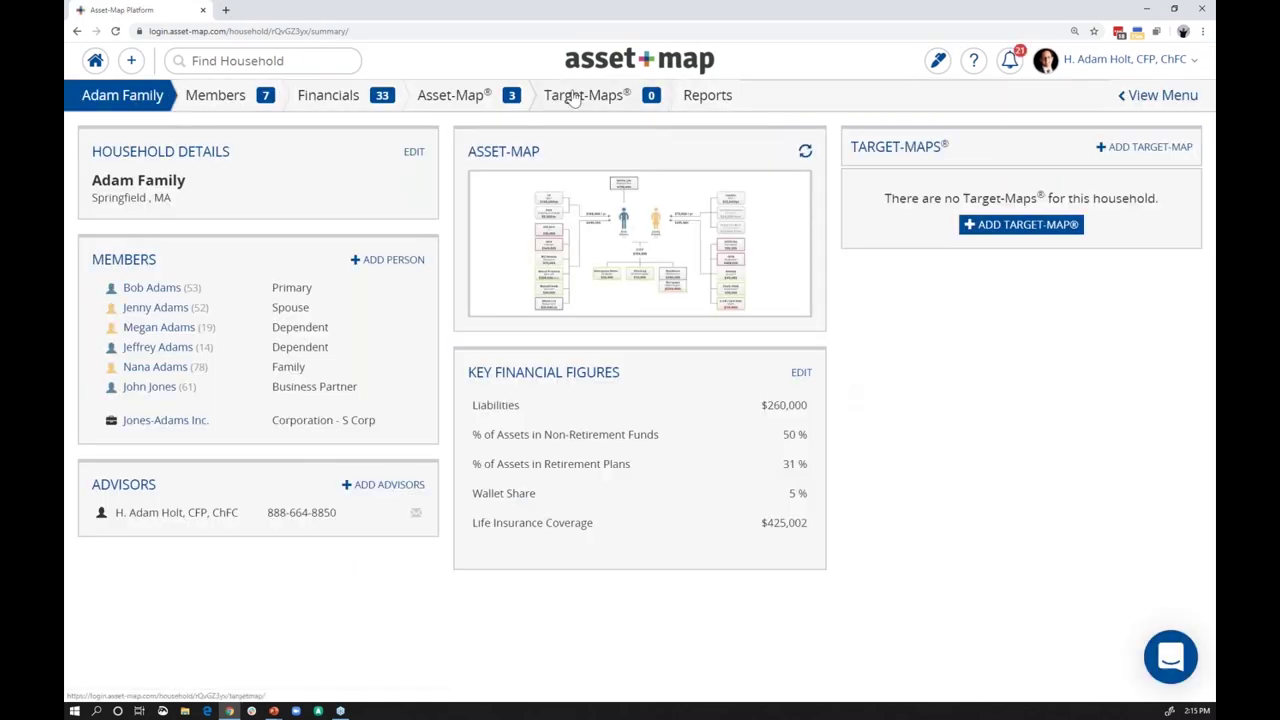
{"action": "left_click", "coordinate": [575, 97]}
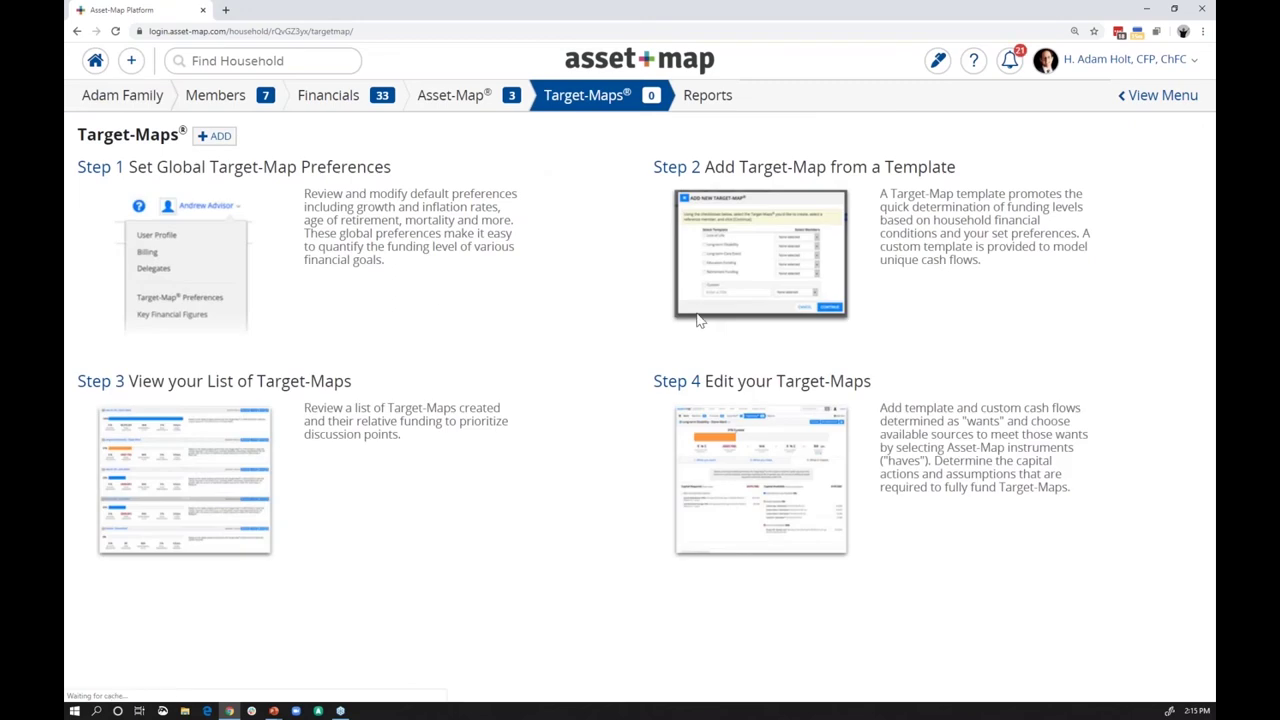
{"action": "left_click", "coordinate": [216, 136]}
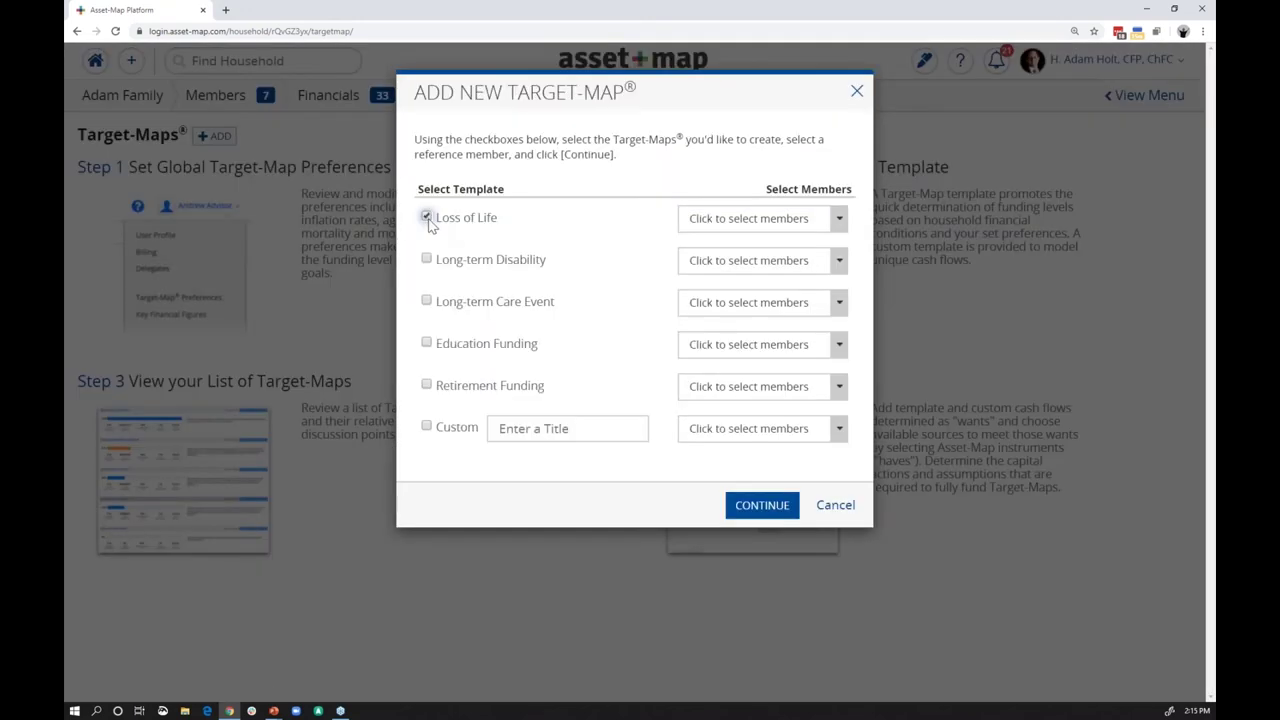
{"action": "left_click", "coordinate": [757, 219]}
{"action": "left_click", "coordinate": [719, 245]}
{"action": "left_click", "coordinate": [726, 258]}
{"action": "left_click", "coordinate": [491, 236]}
- Include the Long-term Disability template for the primary member and the Long-term Care Event template for the 78-year-old family member
{"action": "left_click", "coordinate": [427, 260]}
{"action": "left_click", "coordinate": [829, 260]}
{"action": "left_click", "coordinate": [694, 283]}
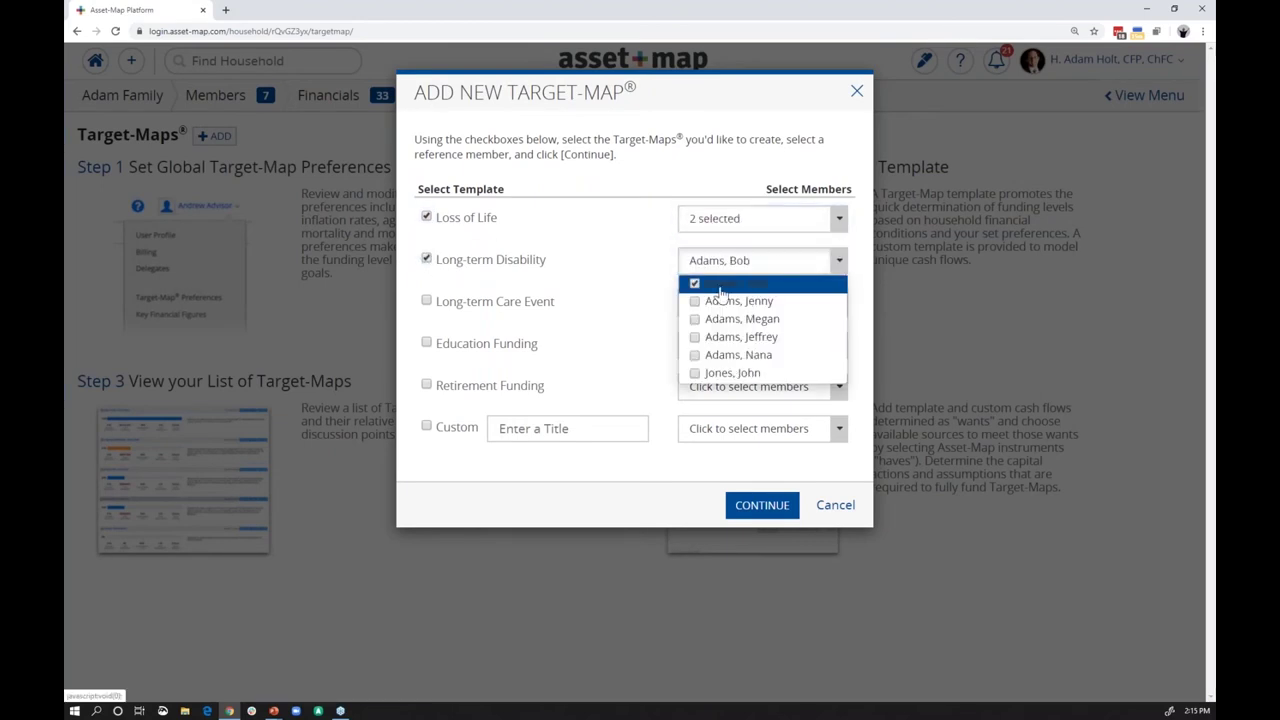
{"action": "left_click", "coordinate": [527, 251]}
{"action": "left_click", "coordinate": [427, 301]}
{"action": "left_click", "coordinate": [808, 303]}
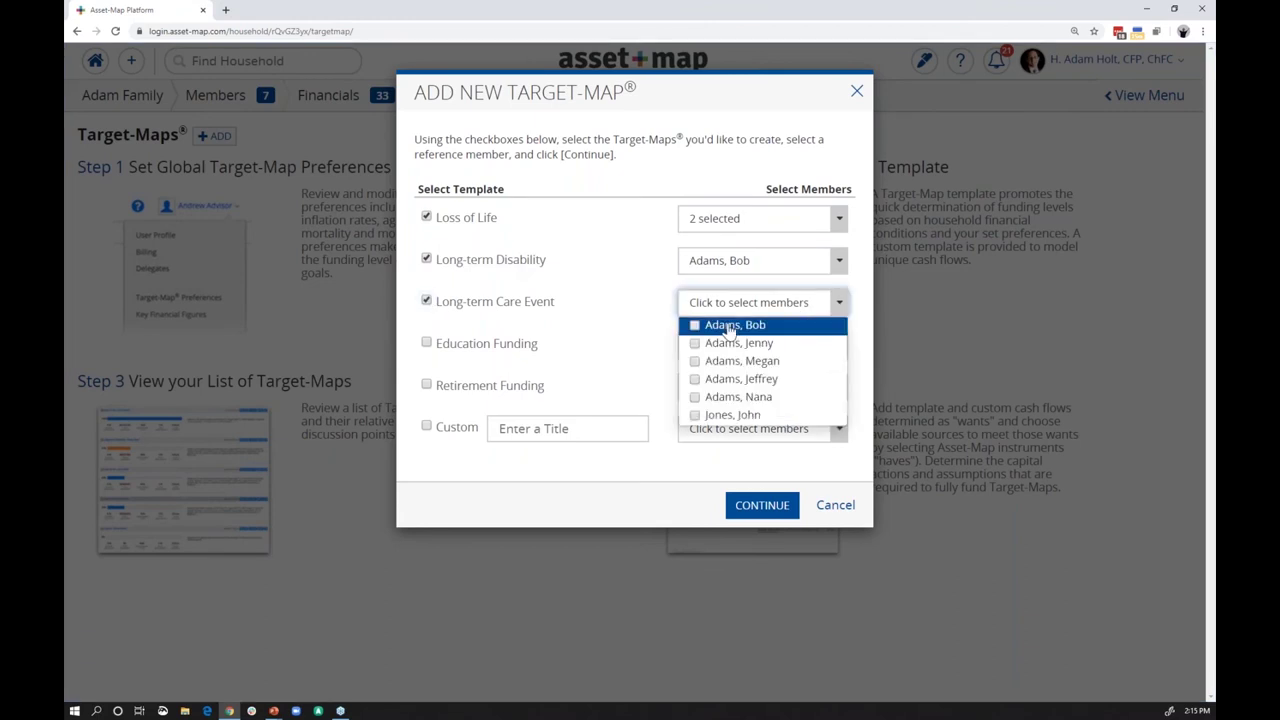
{"action": "left_click", "coordinate": [752, 397]}
{"action": "left_click", "coordinate": [514, 309]}
- Include the Education Funding template for all dependents
{"action": "left_click", "coordinate": [463, 345]}
{"action": "left_click", "coordinate": [735, 344]}
{"action": "left_click", "coordinate": [750, 367]}
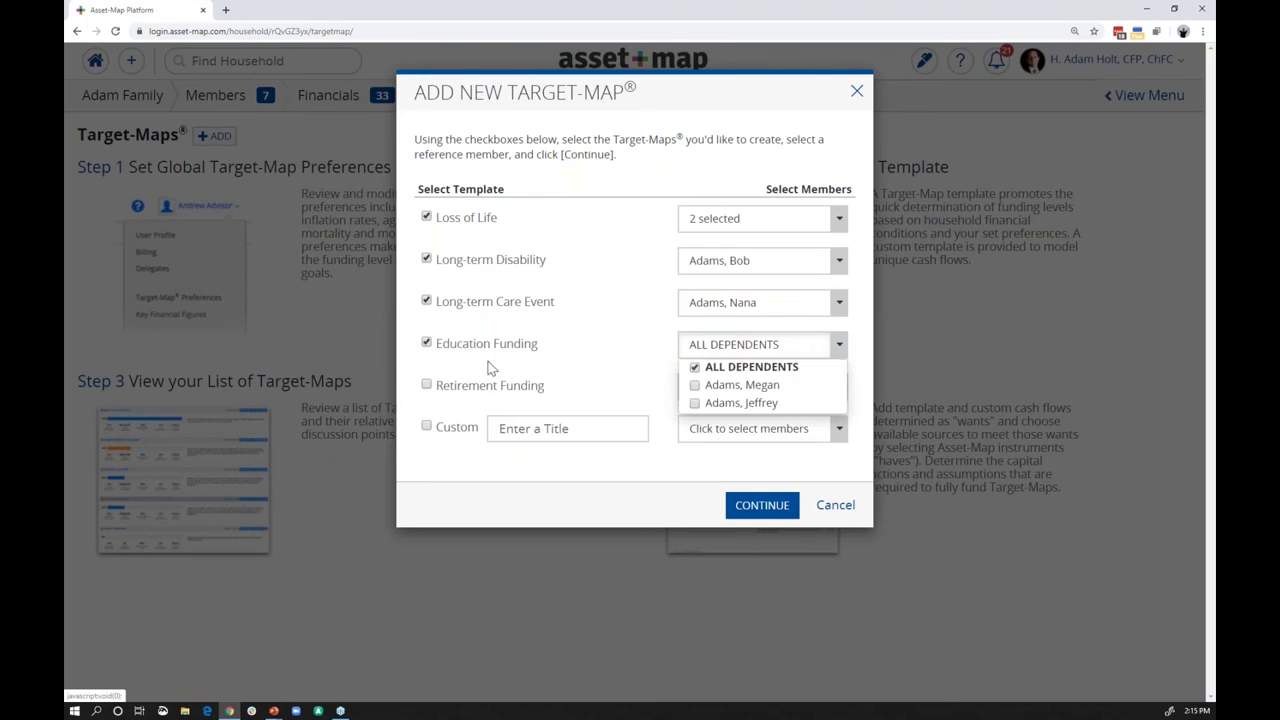
{"action": "left_click", "coordinate": [573, 303]}
- Include the Retirement Funding template for the primary member and spouse jointly, and create the selected Target-Maps
{"action": "left_click", "coordinate": [427, 385]}
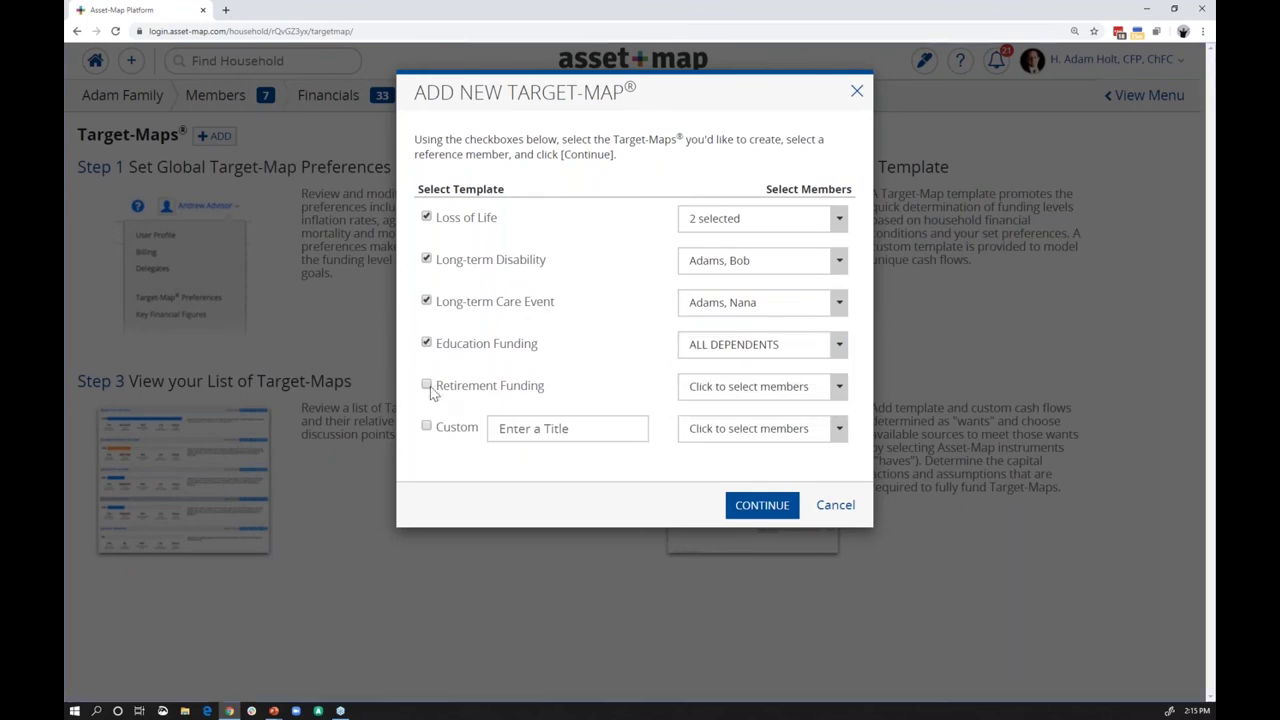
{"action": "left_click", "coordinate": [743, 388]}
{"action": "left_click", "coordinate": [728, 415]}
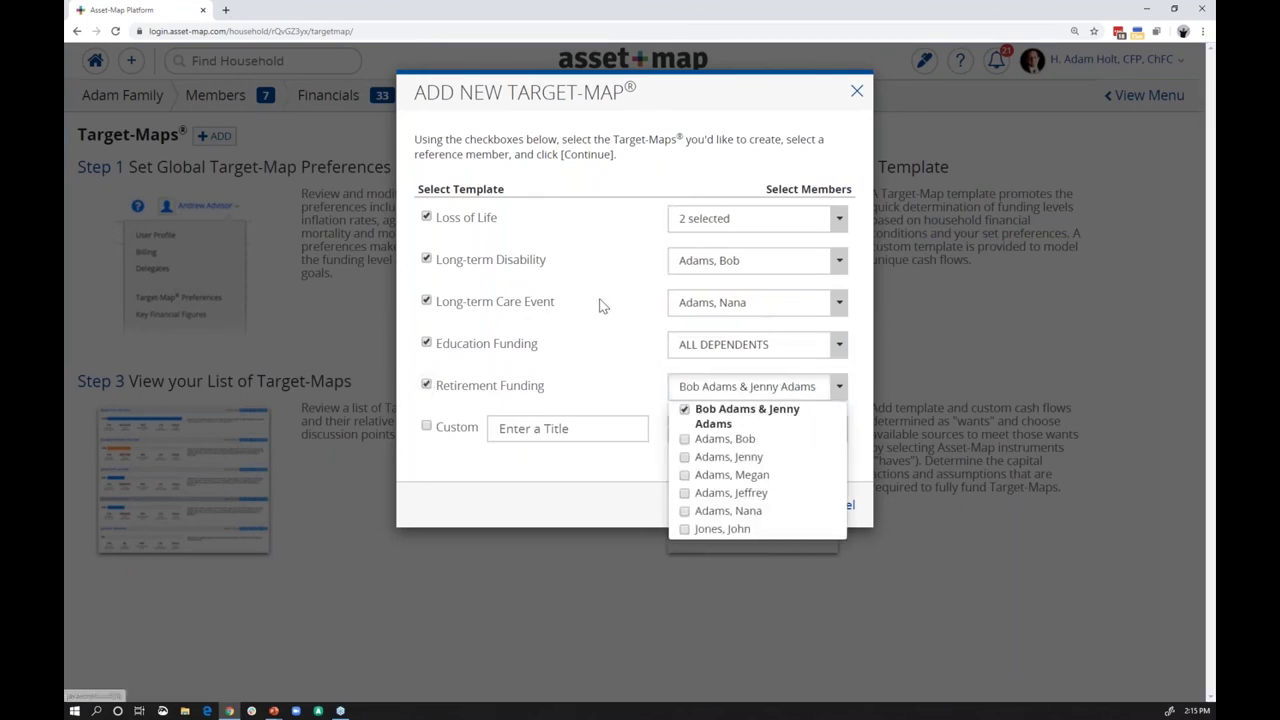
{"action": "left_click", "coordinate": [600, 306]}
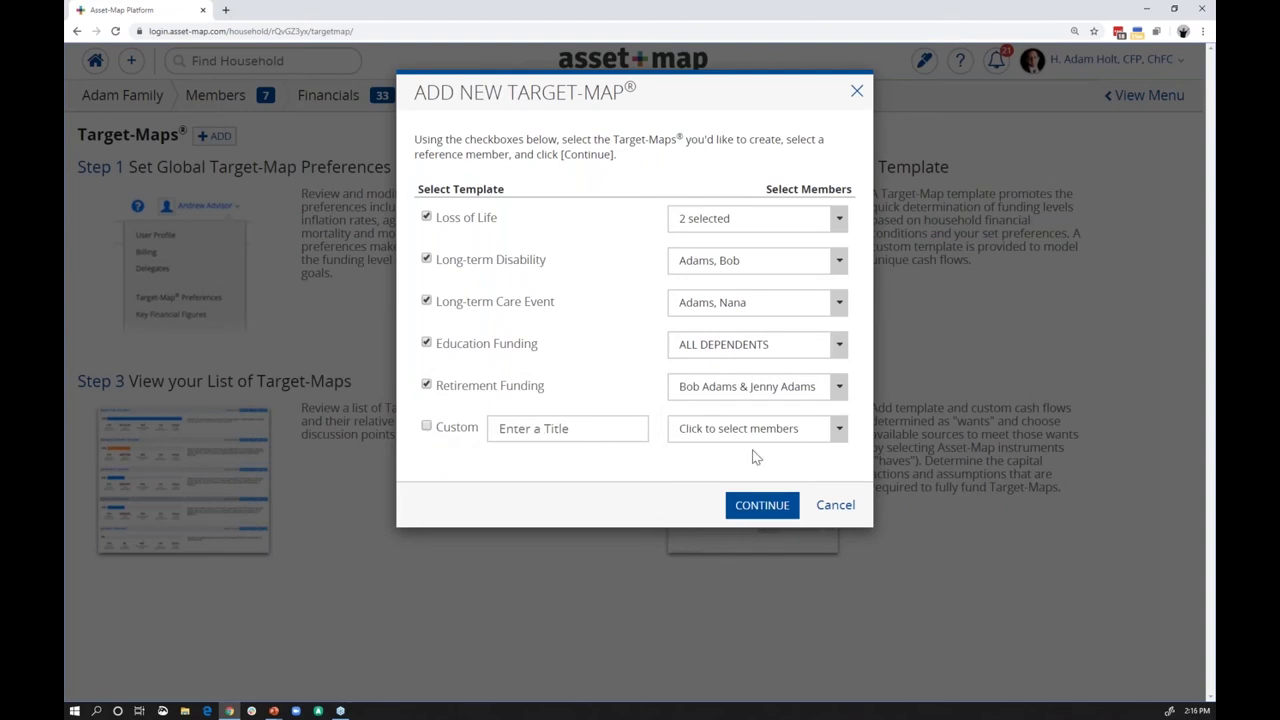
{"action": "left_click", "coordinate": [757, 507]}
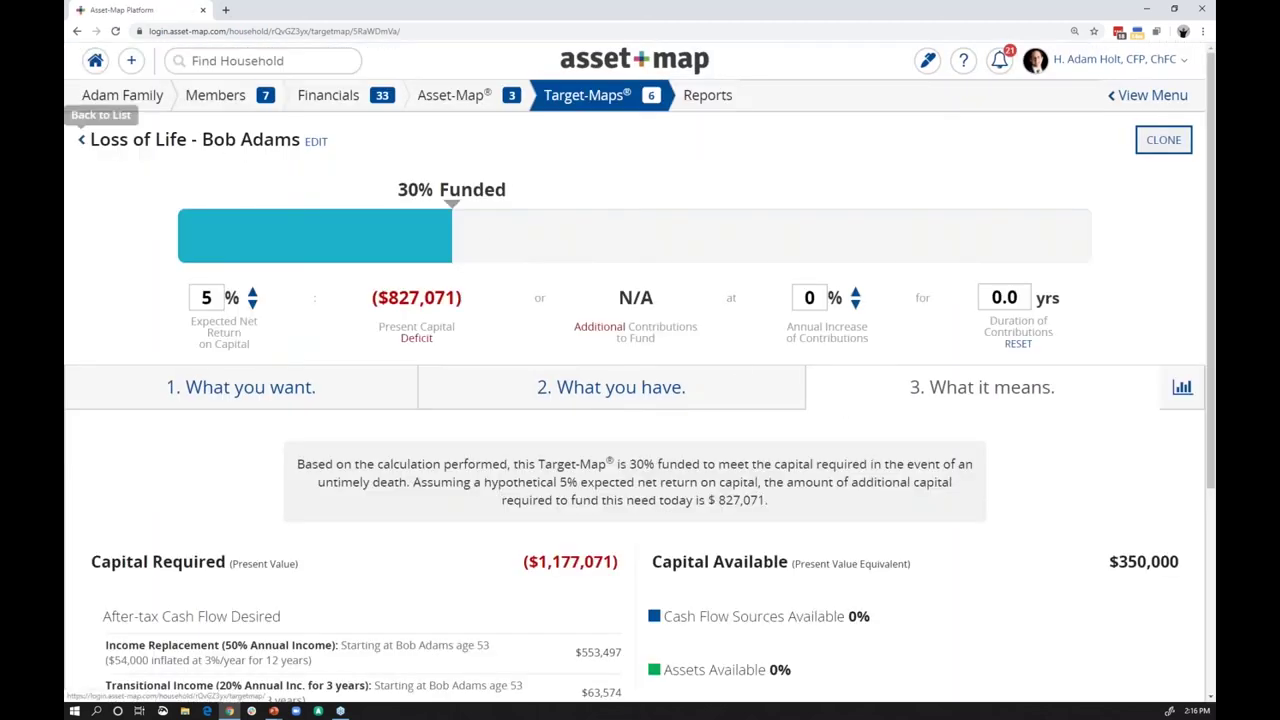
- Go back to the list of Target-Maps and review the funding level of each one
{"action": "left_click", "coordinate": [82, 140]}
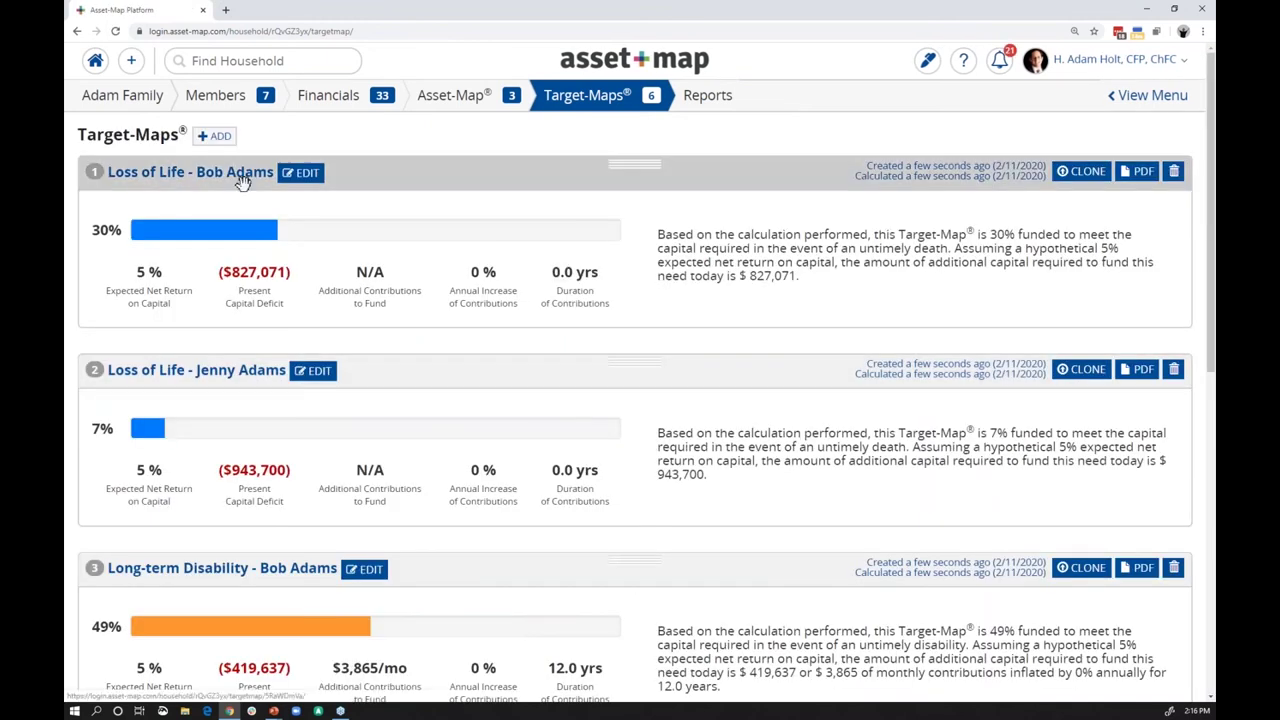
{"action": "scroll", "coordinate": [484, 484], "scroll_direction": "down", "scroll_amount": 1}
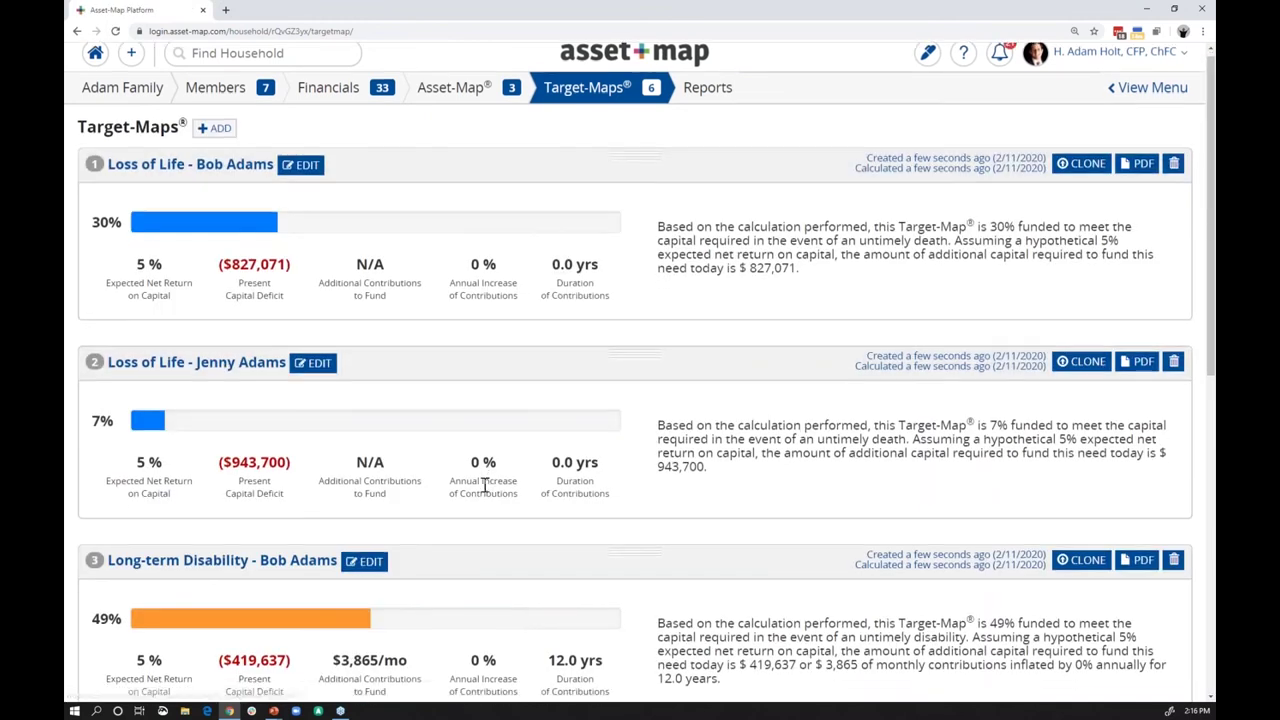
{"action": "scroll", "coordinate": [484, 484], "scroll_direction": "down", "scroll_amount": 3}
{"action": "scroll", "coordinate": [708, 500], "scroll_direction": "down", "scroll_amount": 4}
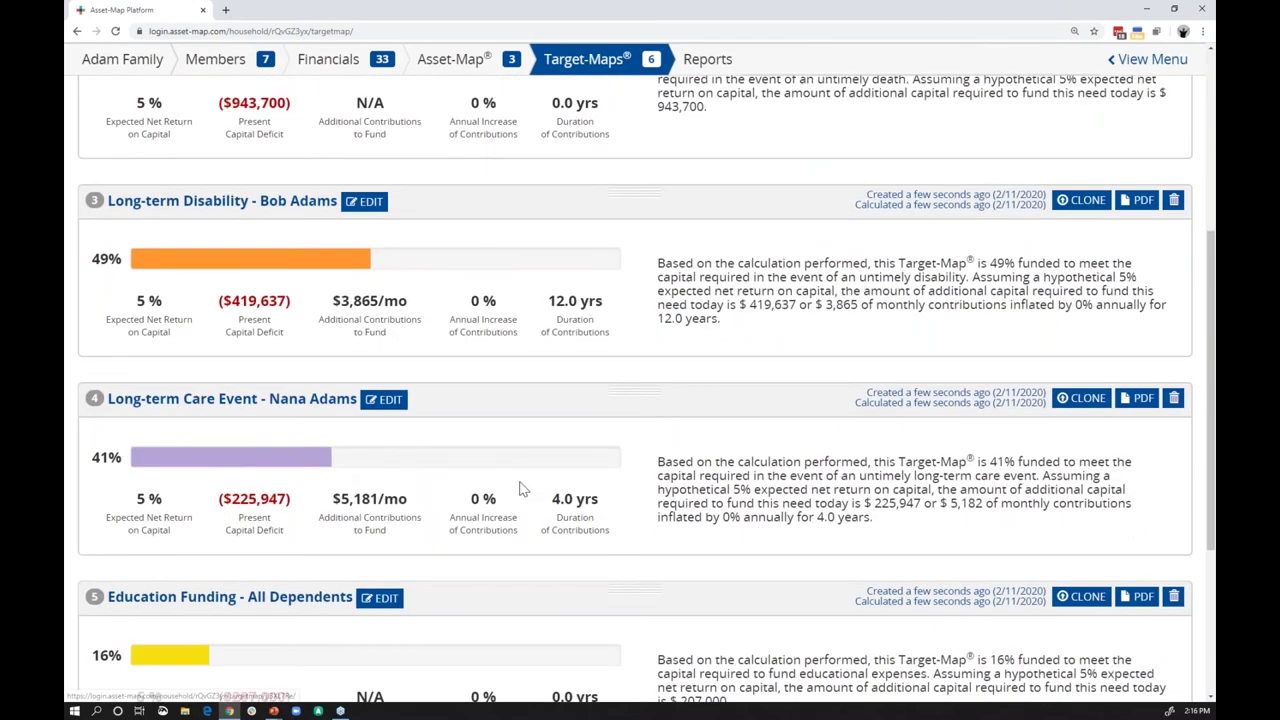
{"action": "scroll", "coordinate": [289, 449], "scroll_direction": "down", "scroll_amount": 5}
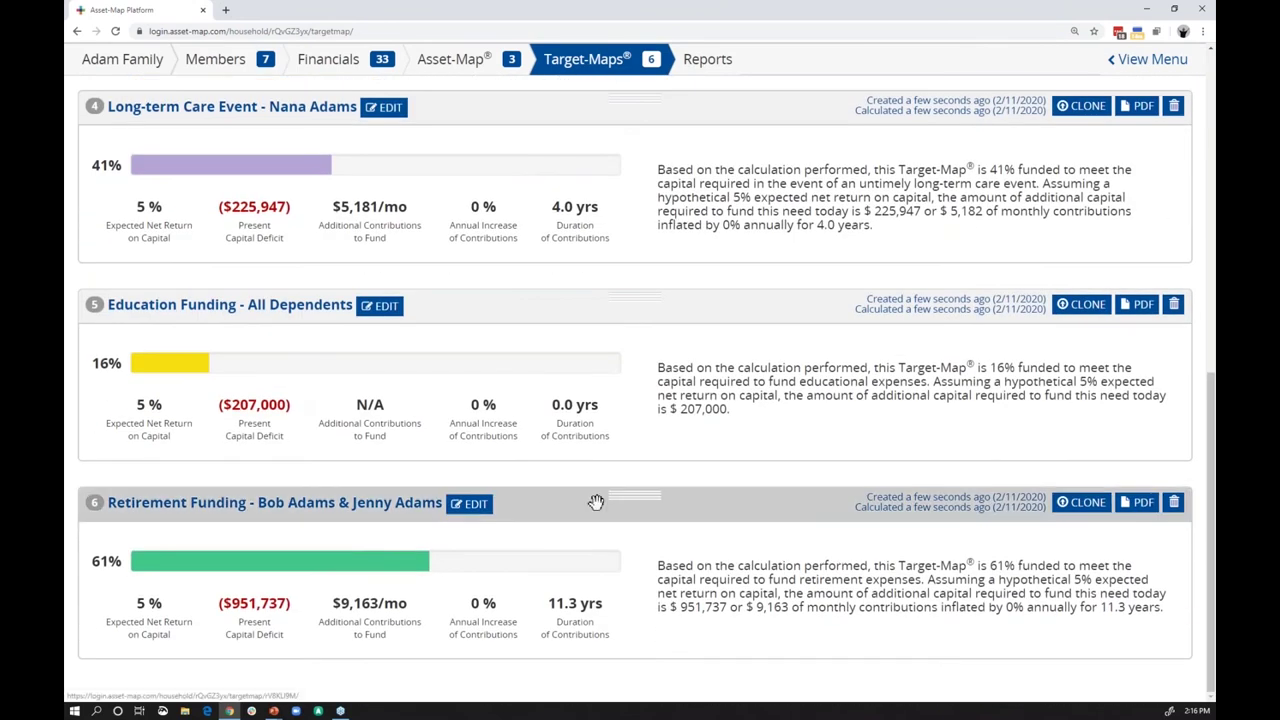
{"action": "scroll", "coordinate": [466, 395], "scroll_direction": "up", "scroll_amount": 3}
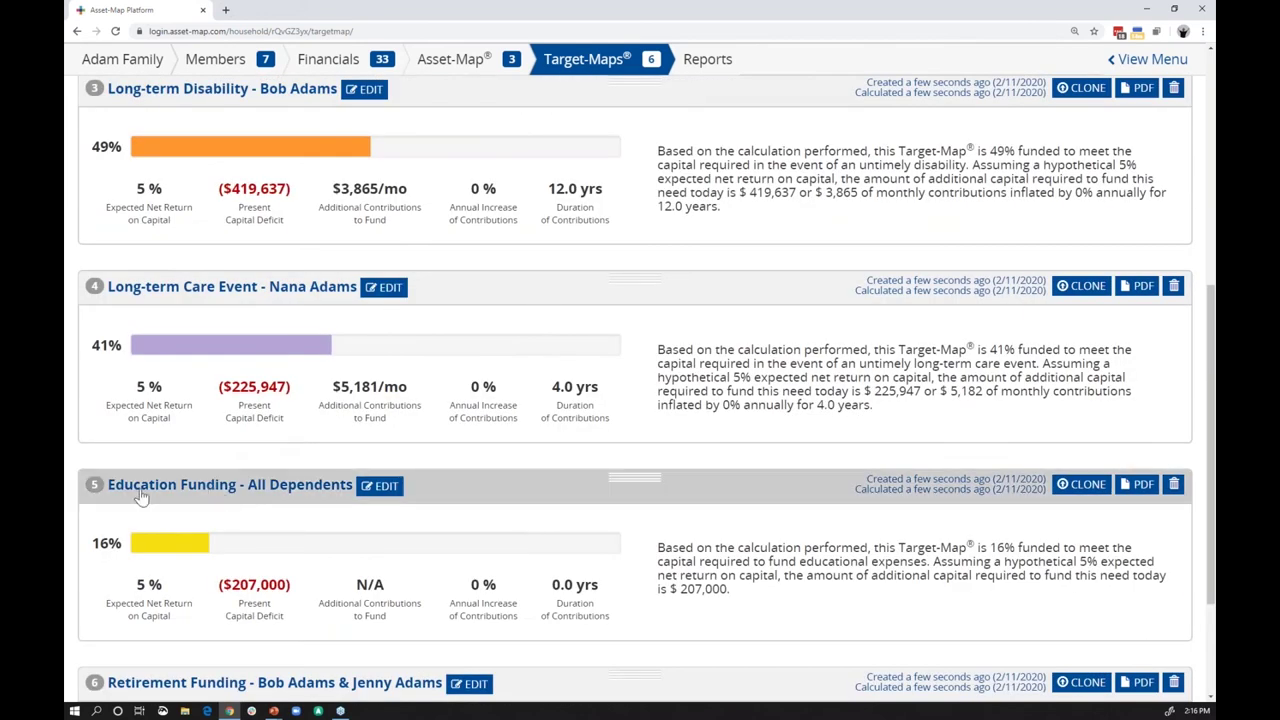
- Open the Education Funding Target-Map for all dependents and examine the education expenses that make up the capital required
{"action": "left_click", "coordinate": [143, 488]}
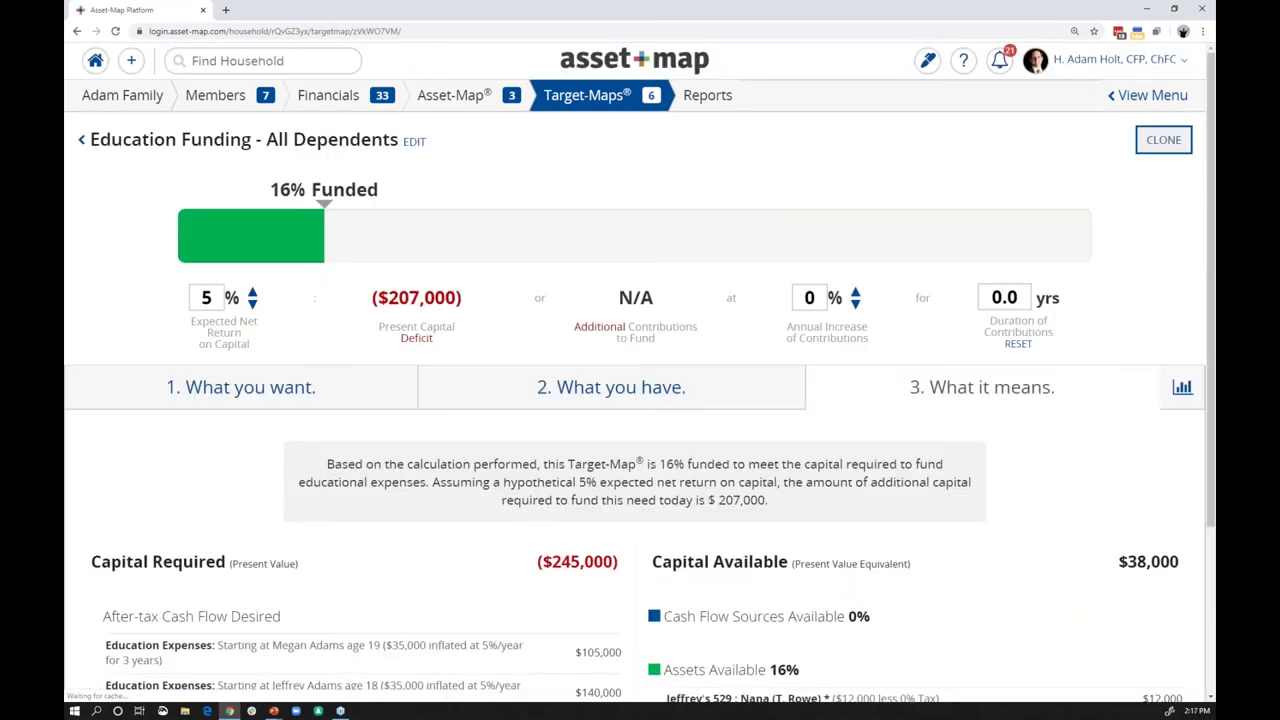
{"action": "scroll", "coordinate": [568, 520], "scroll_direction": "down", "scroll_amount": 1}
{"action": "scroll", "coordinate": [568, 520], "scroll_direction": "down", "scroll_amount": 2}
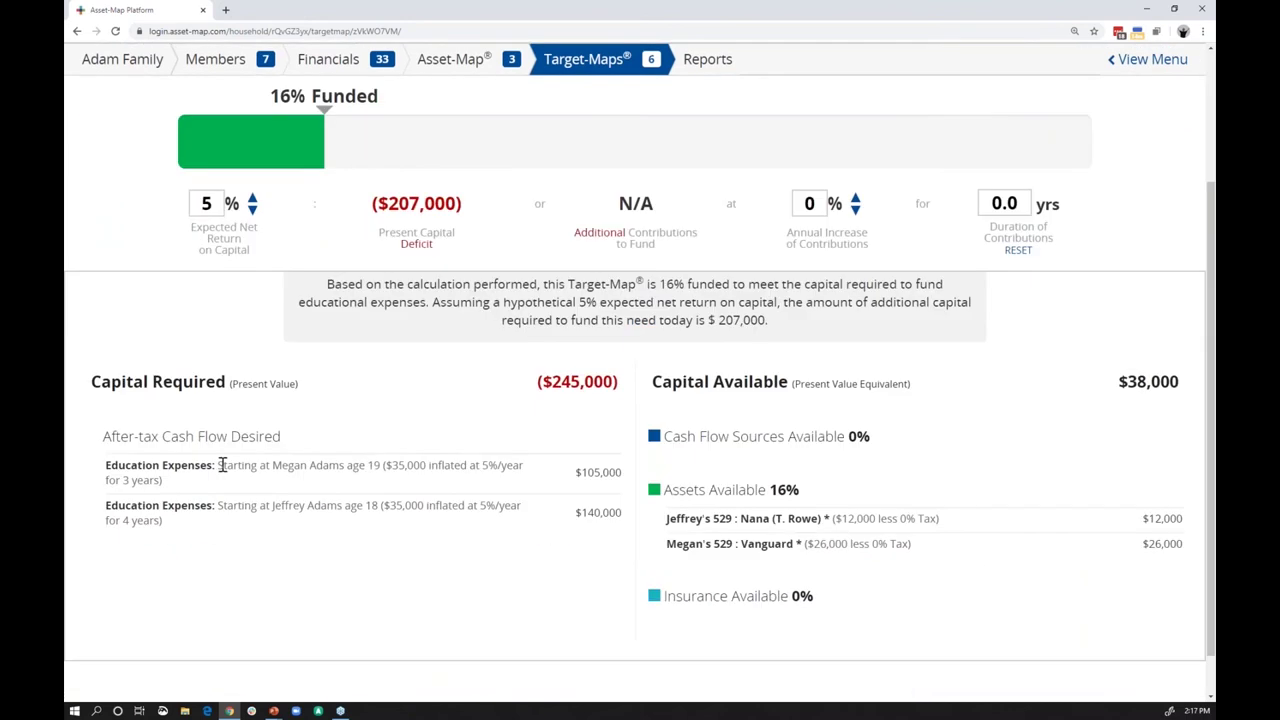
{"action": "left_click_drag", "start_coordinate": [277, 466], "coordinate": [410, 476]}
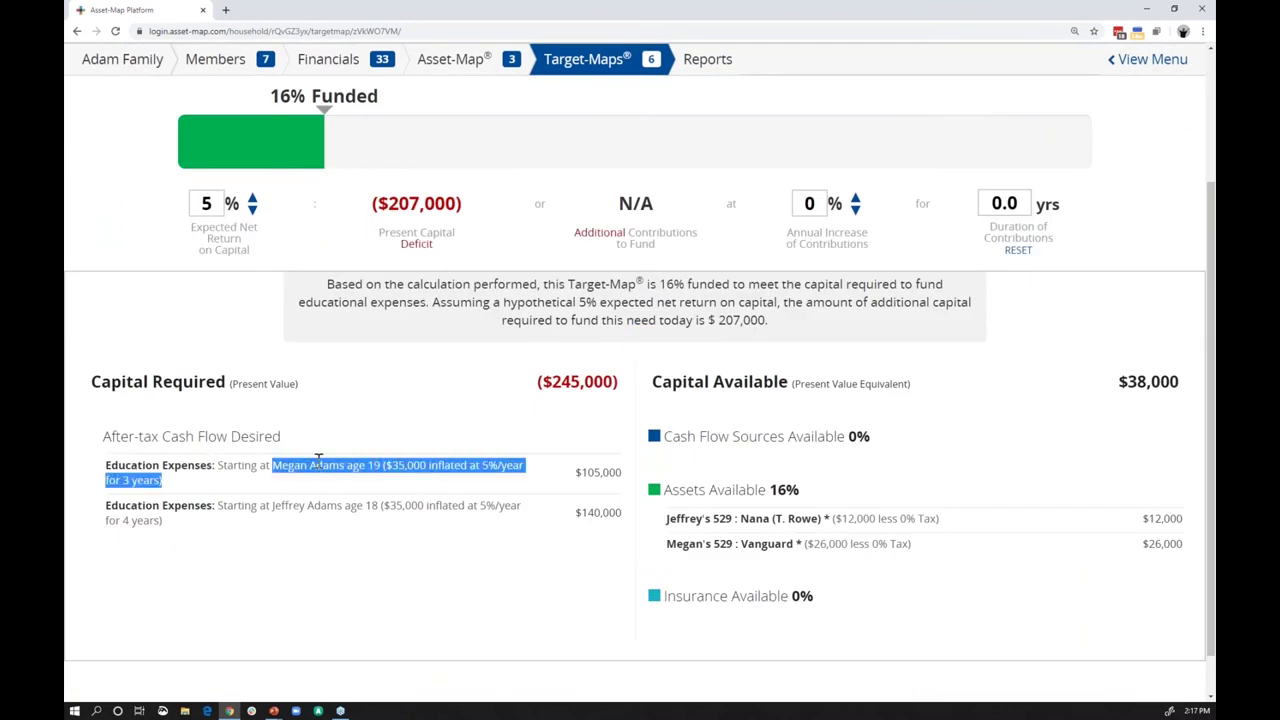
{"action": "double_click", "coordinate": [403, 471]}
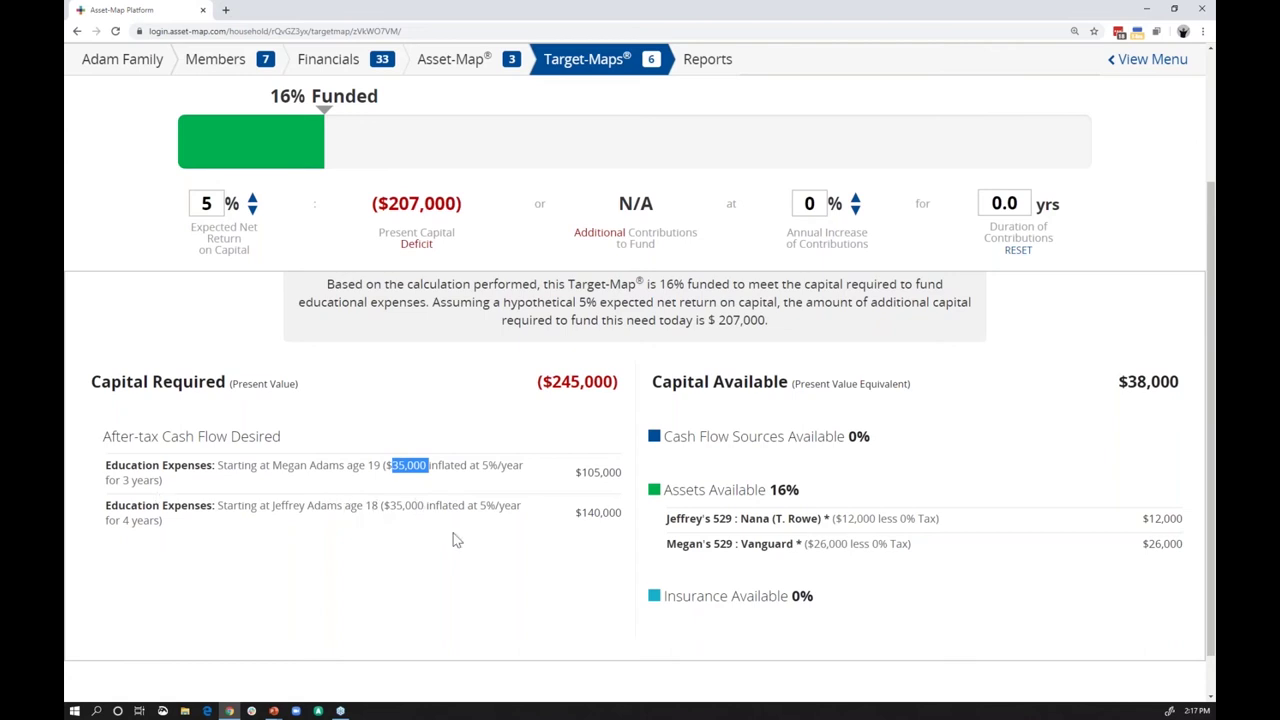
{"action": "scroll", "coordinate": [529, 499], "scroll_direction": "up", "scroll_amount": 1}
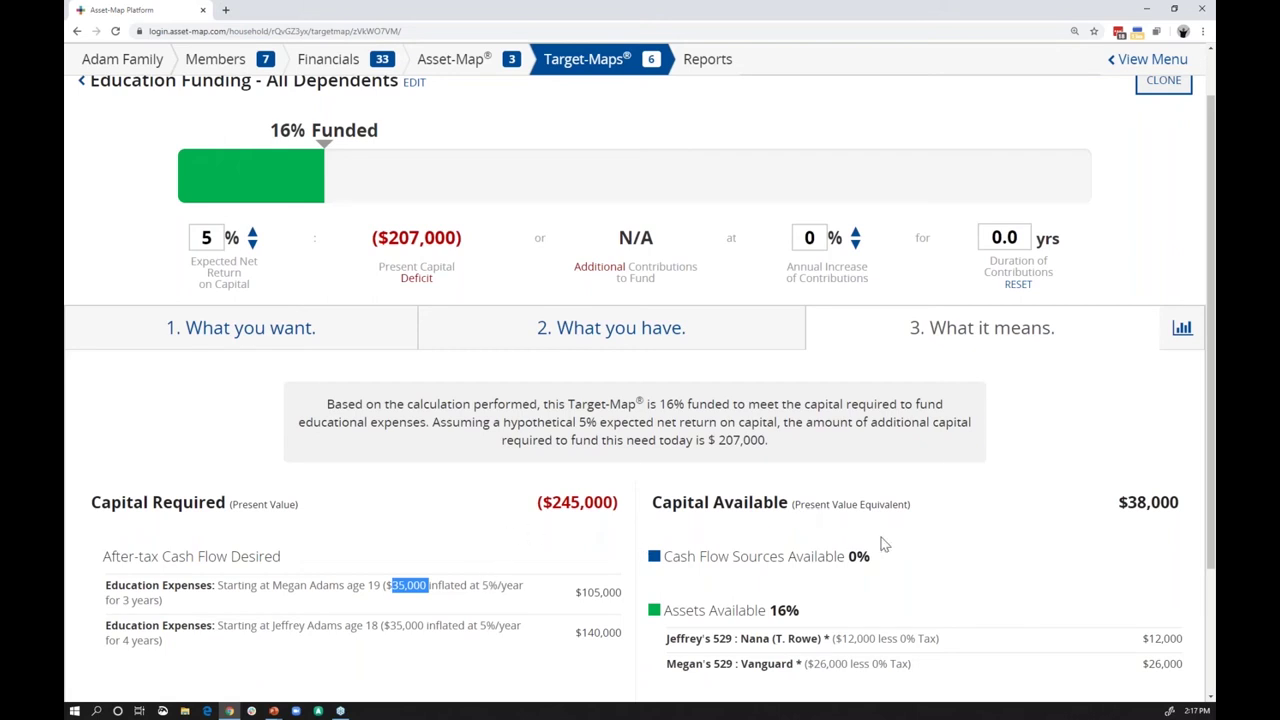
- Examine the 529 plan assets listed under Capital Available and the present capital deficit of the education funding
{"action": "scroll", "coordinate": [1013, 516], "scroll_direction": "down", "scroll_amount": 1}
{"action": "scroll", "coordinate": [1013, 516], "scroll_direction": "down", "scroll_amount": 2}
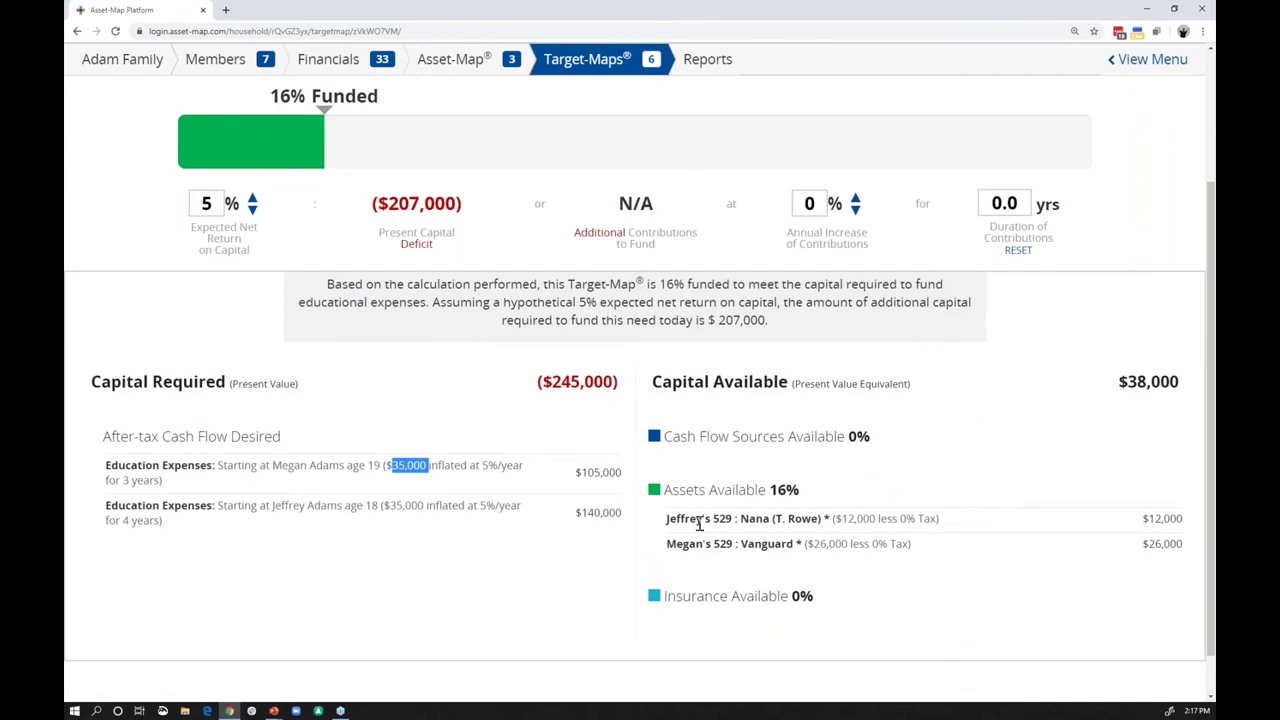
{"action": "double_click", "coordinate": [748, 598]}
{"action": "left_click", "coordinate": [776, 518]}
{"action": "left_click_drag", "start_coordinate": [711, 518], "coordinate": [840, 543]}
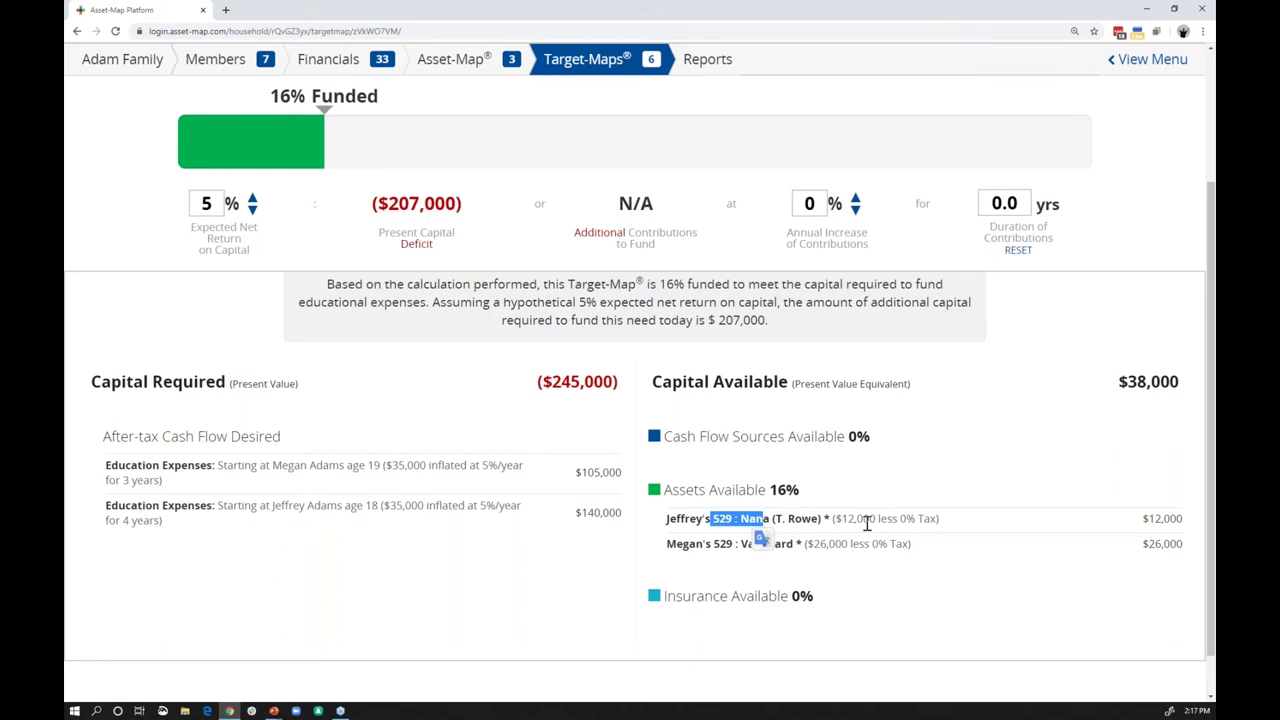
{"action": "left_click", "coordinate": [918, 525]}
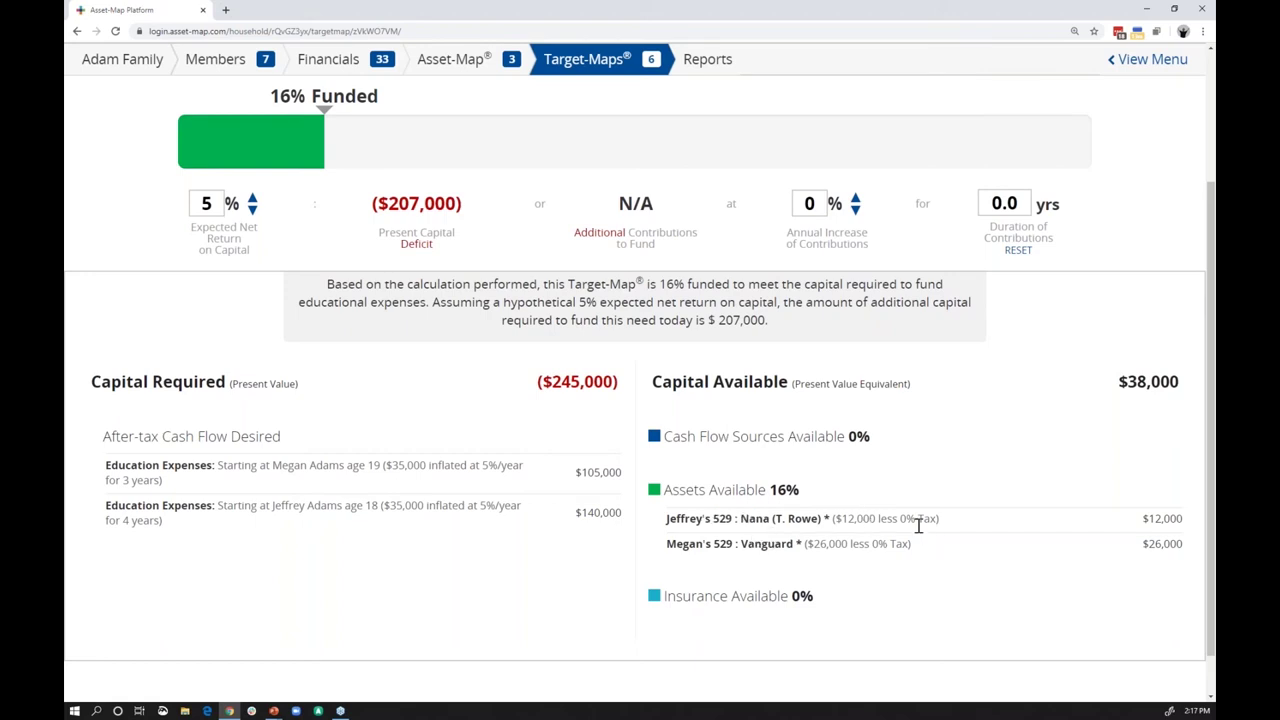
{"action": "scroll", "coordinate": [918, 525], "scroll_direction": "up", "scroll_amount": 3}
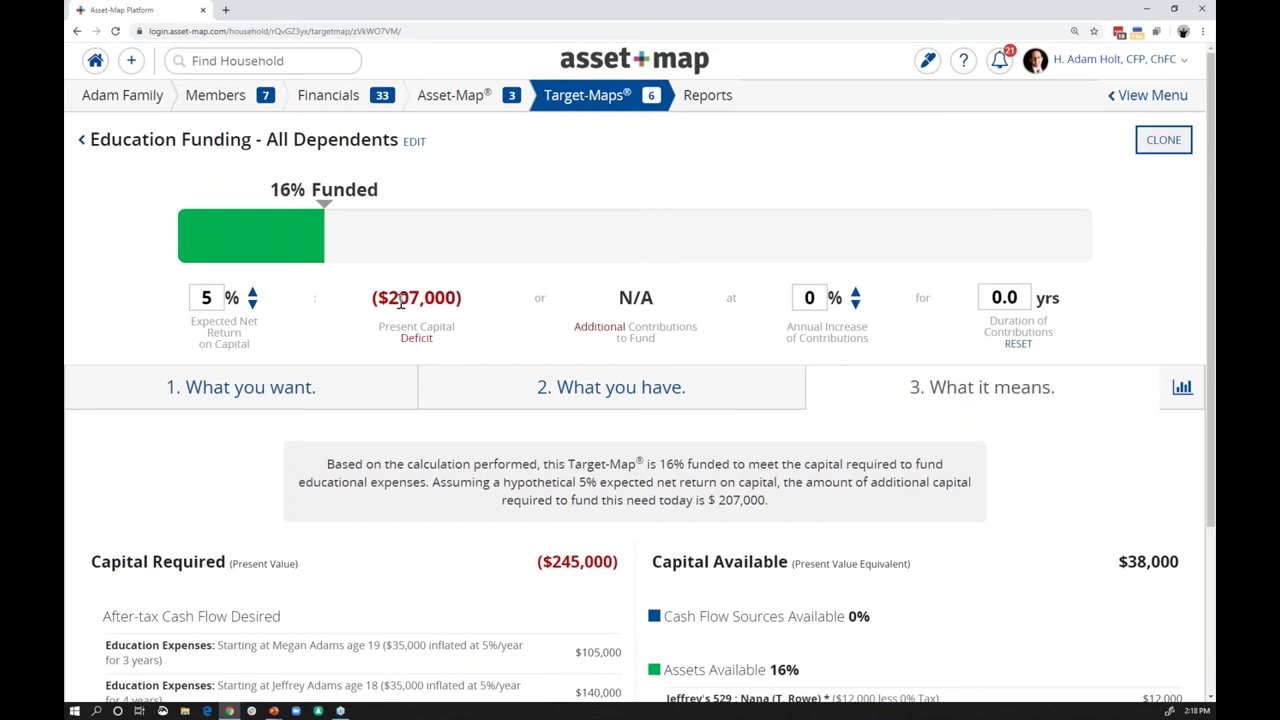
{"action": "left_click_drag", "start_coordinate": [399, 300], "coordinate": [434, 300]}
- Set the Duration of Contributions to 7 years and check the additional monthly contributions needed to fund education
{"action": "left_click_drag", "start_coordinate": [1022, 298], "coordinate": [978, 302]}
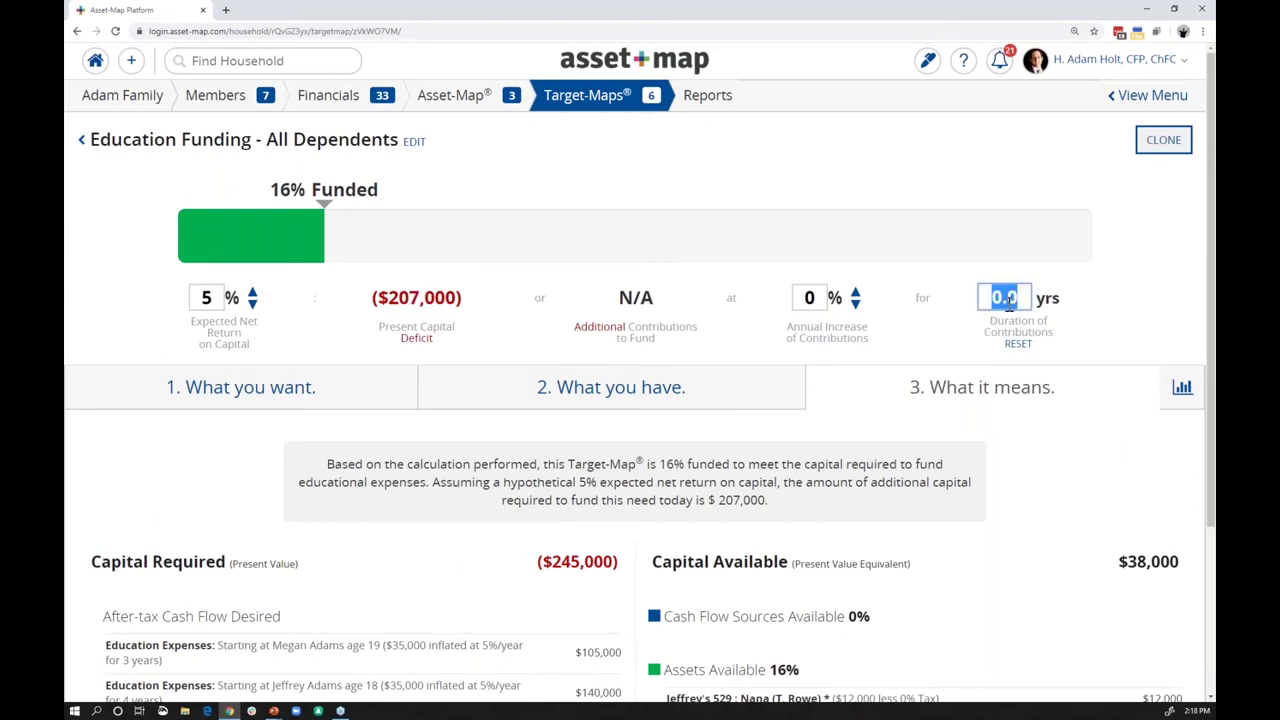
{"action": "type", "text": "7"}
{"action": "key", "text": "Return"}
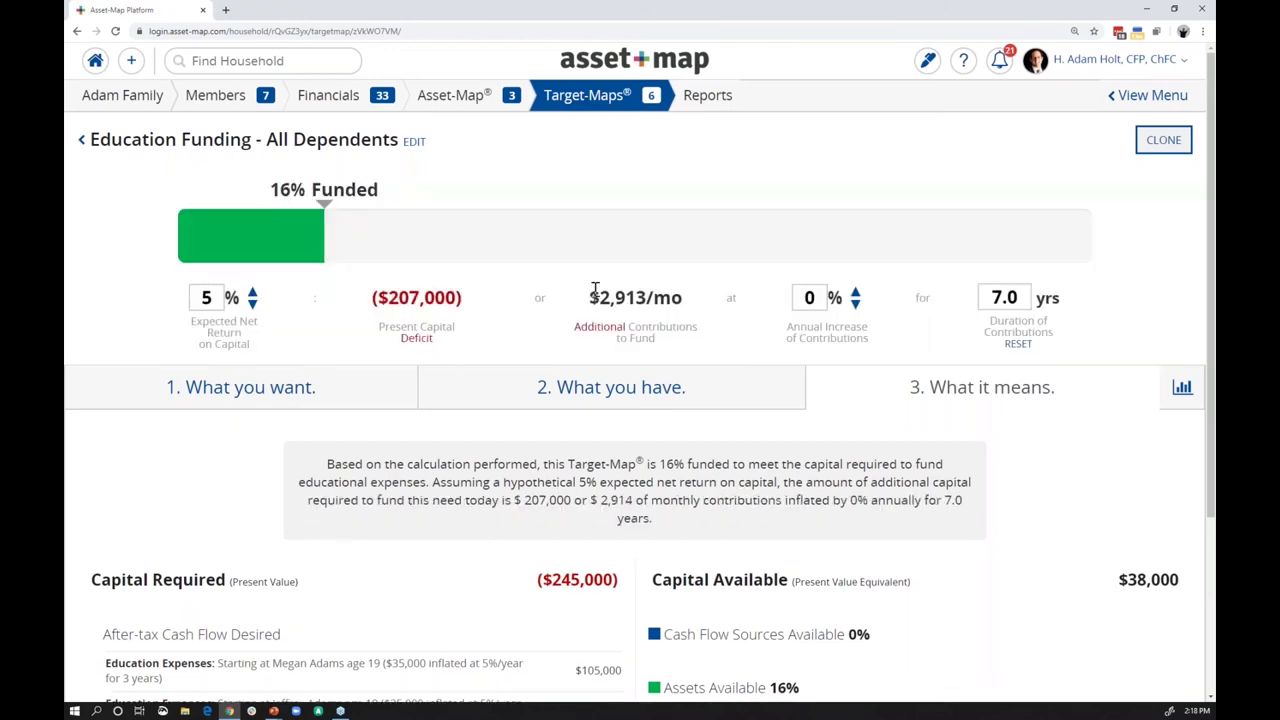
{"action": "left_click_drag", "start_coordinate": [599, 297], "coordinate": [684, 298]}
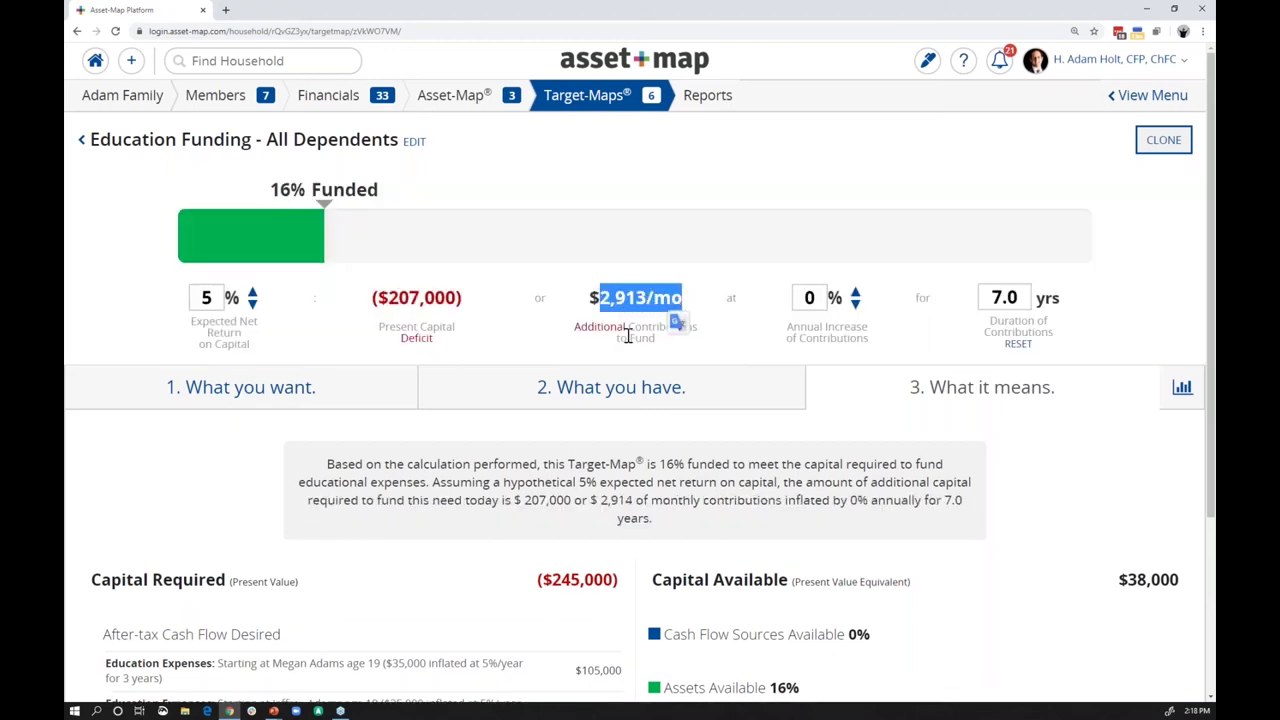
{"action": "left_click", "coordinate": [695, 314]}
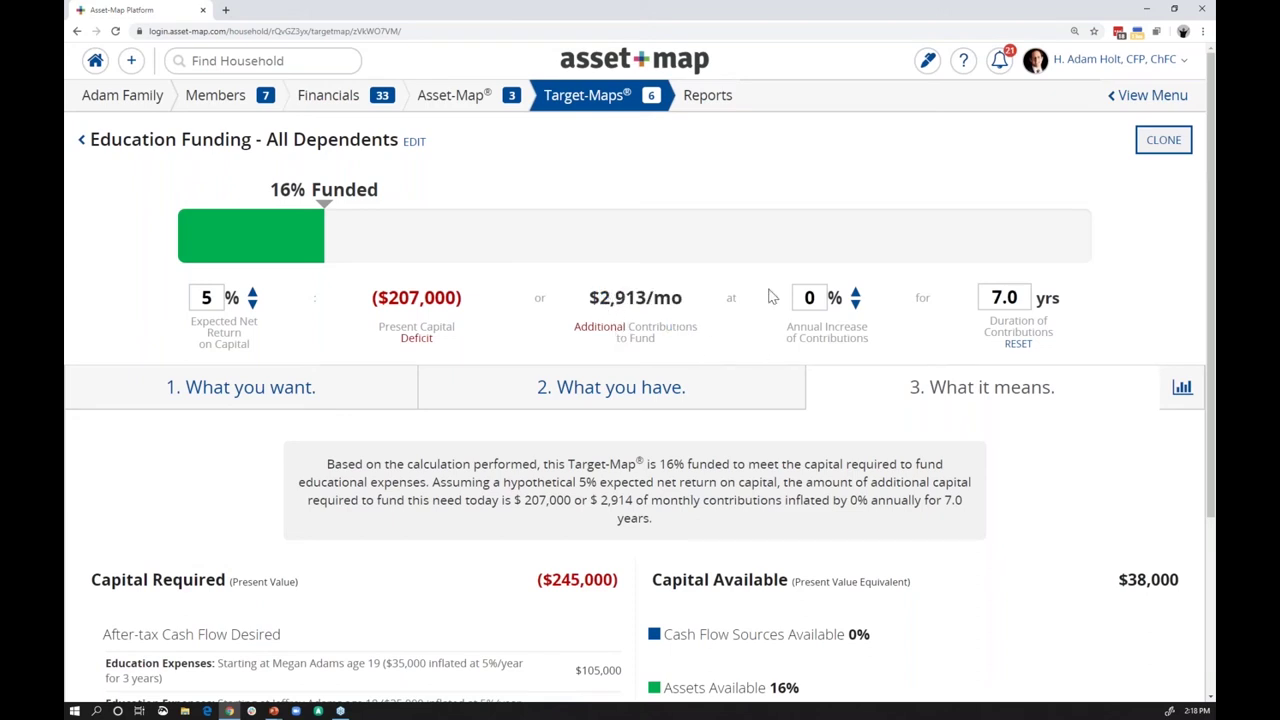
- Set the Annual Increase of Contributions to 3% and check the additional monthly contributions needed to fund education
{"action": "left_click_drag", "start_coordinate": [820, 298], "coordinate": [790, 302]}
{"action": "type", "text": "3"}
{"action": "left_click", "coordinate": [753, 308]}
{"action": "scroll", "coordinate": [732, 470], "scroll_direction": "down", "scroll_amount": 1}
{"action": "scroll", "coordinate": [737, 463], "scroll_direction": "up", "scroll_amount": 1}
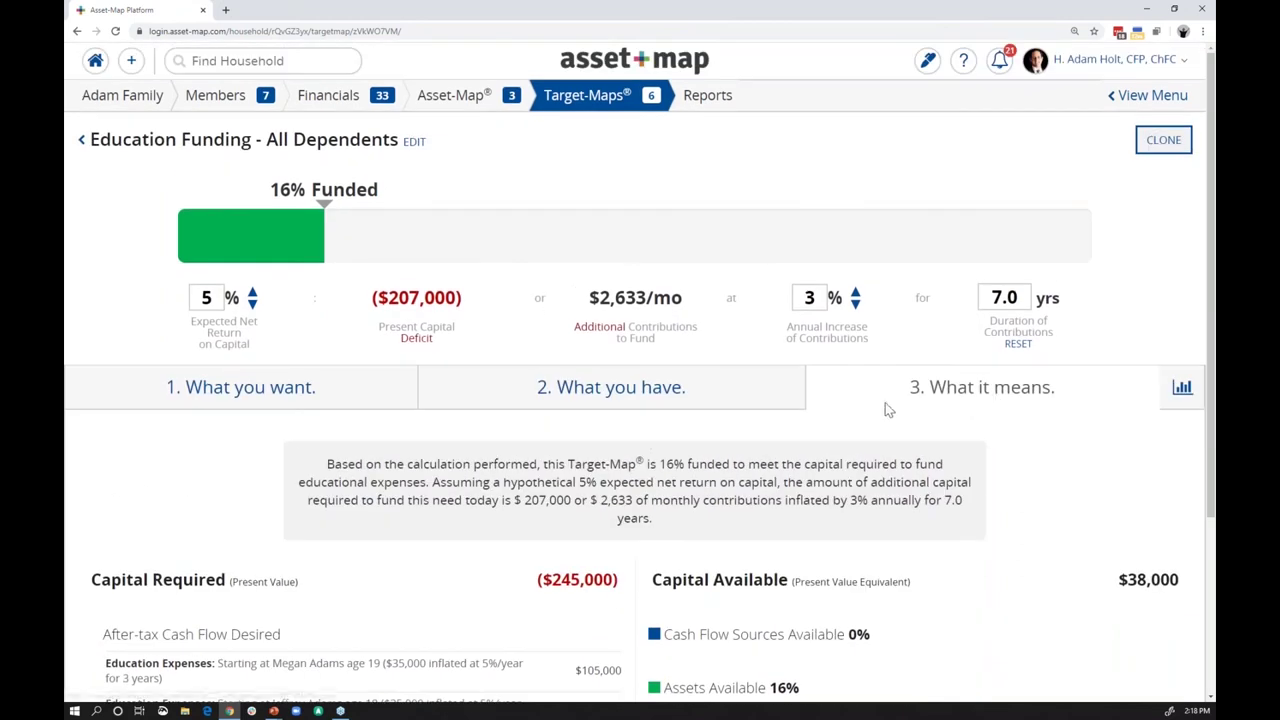
- Open the year-by-year funding chart of the education Target-Map and review the cash flow table beneath it
{"action": "left_click", "coordinate": [1183, 390]}
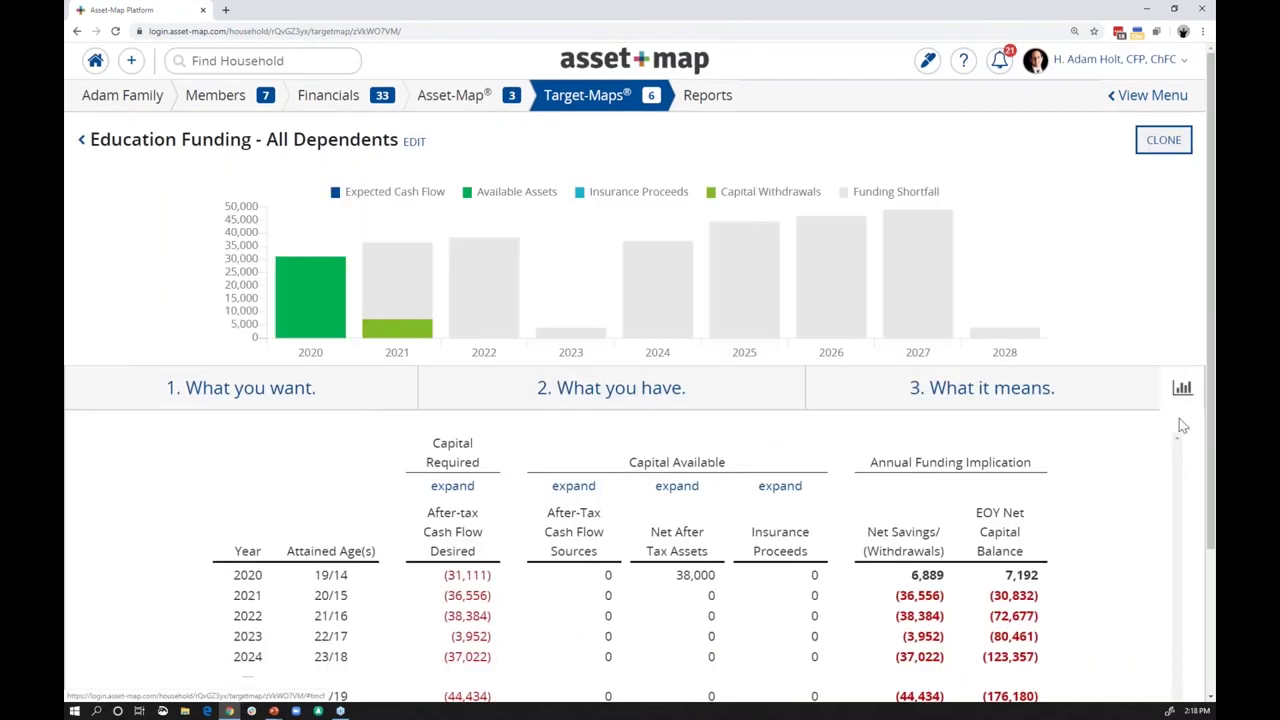
{"action": "mouse_move", "coordinate": [585, 347]}
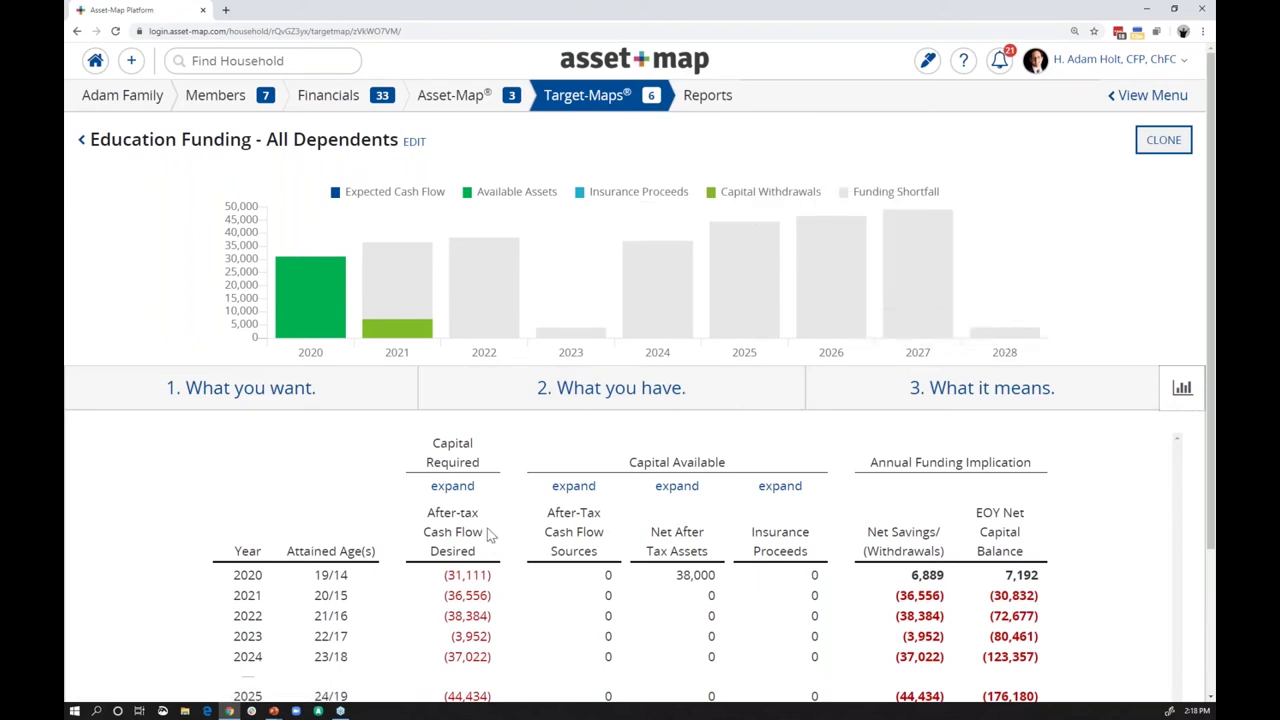
{"action": "scroll", "coordinate": [258, 590], "scroll_direction": "down", "scroll_amount": 1}
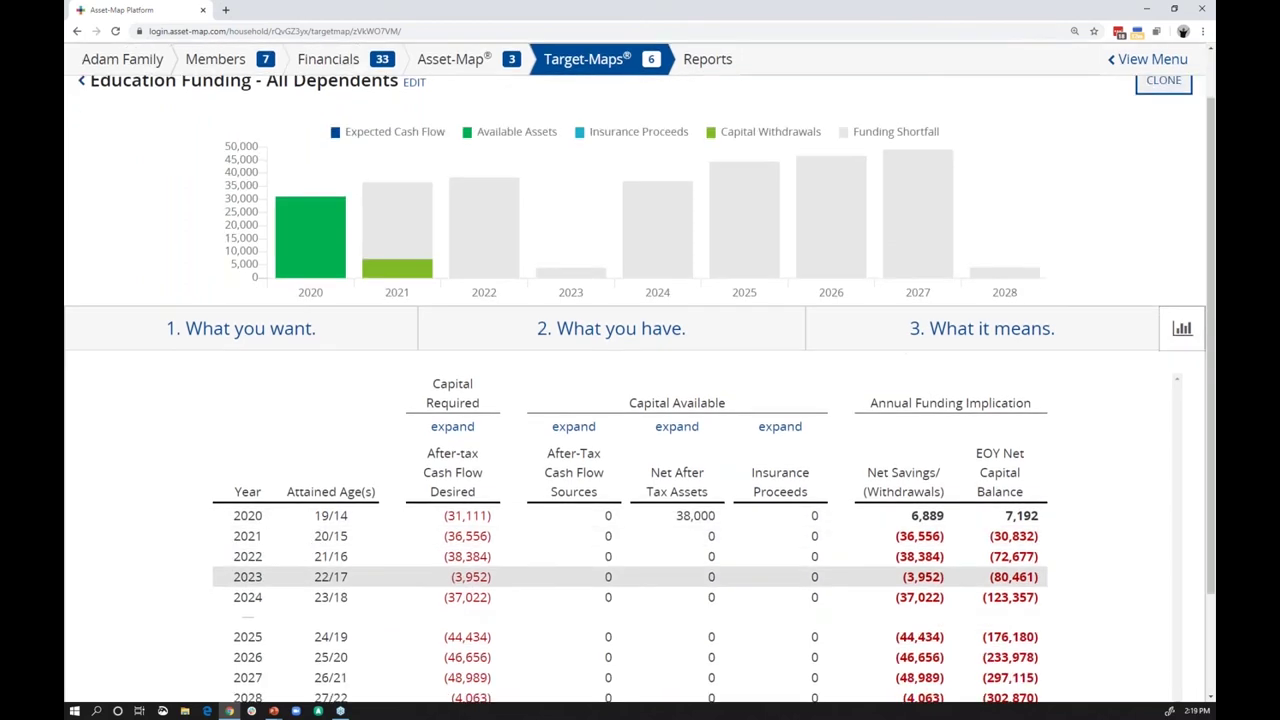
{"action": "scroll", "coordinate": [250, 580], "scroll_direction": "down", "scroll_amount": 1}
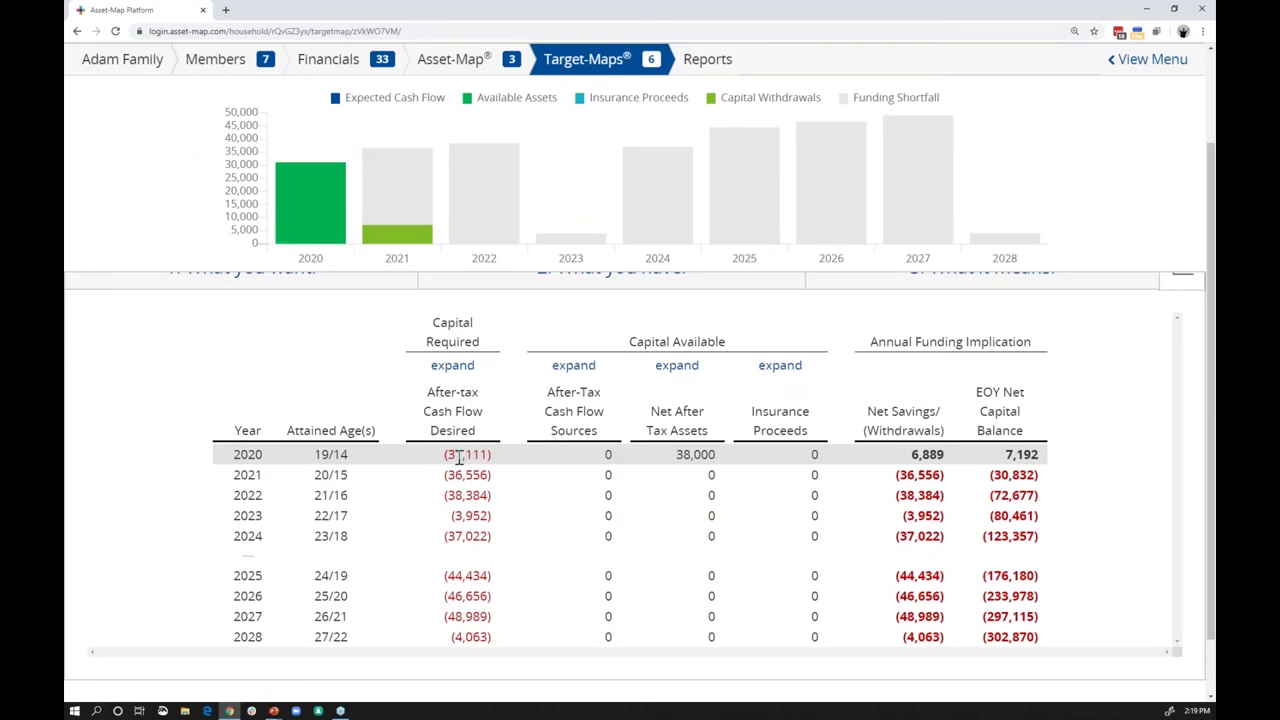
- Examine the year and the dependents' attained ages in the 2020 row, and compare the chart's funding for 2020 to 2022
{"action": "left_click_drag", "start_coordinate": [257, 453], "coordinate": [236, 452]}
{"action": "double_click", "coordinate": [236, 453]}
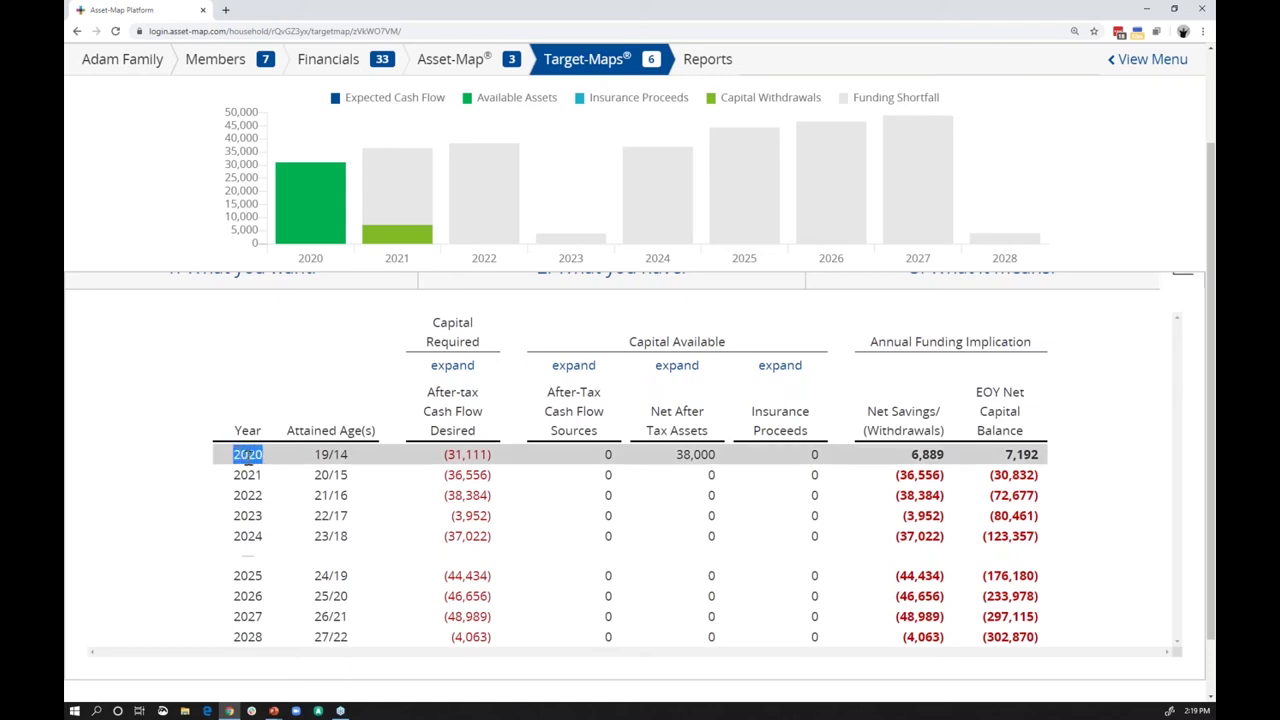
{"action": "double_click", "coordinate": [325, 454]}
{"action": "double_click", "coordinate": [343, 455]}
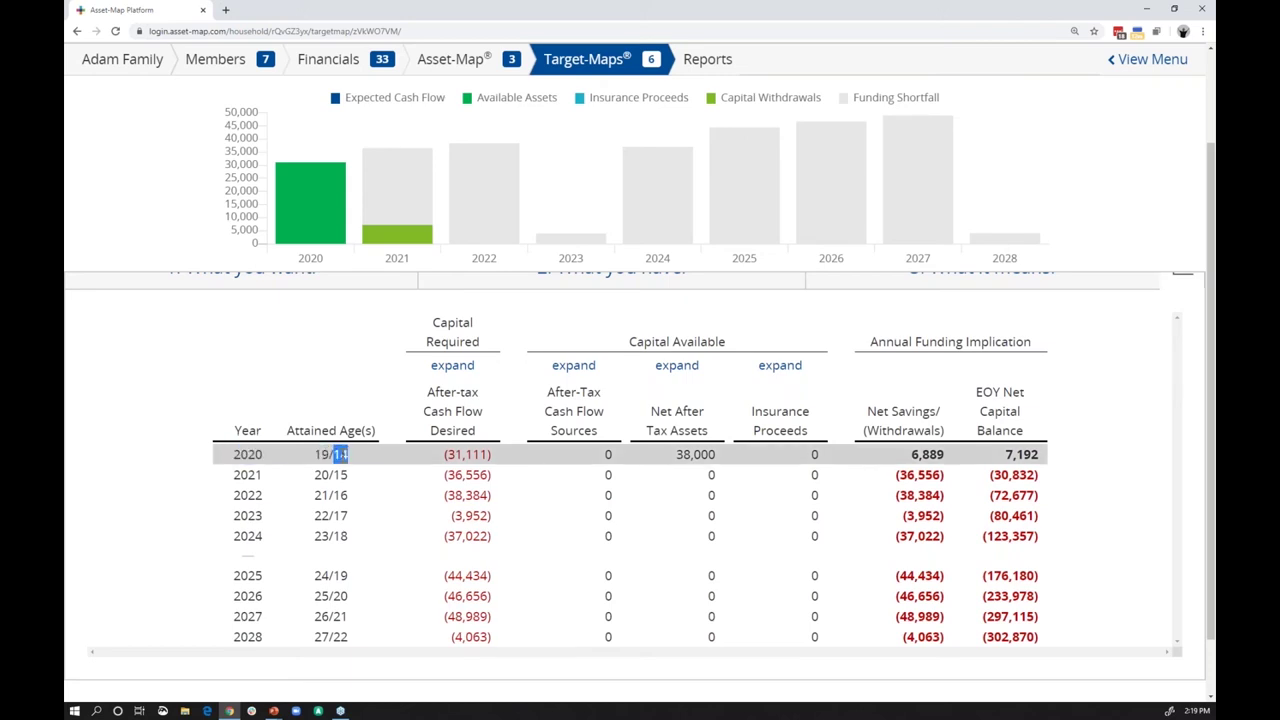
{"action": "double_click", "coordinate": [322, 454]}
{"action": "mouse_move", "coordinate": [318, 210]}
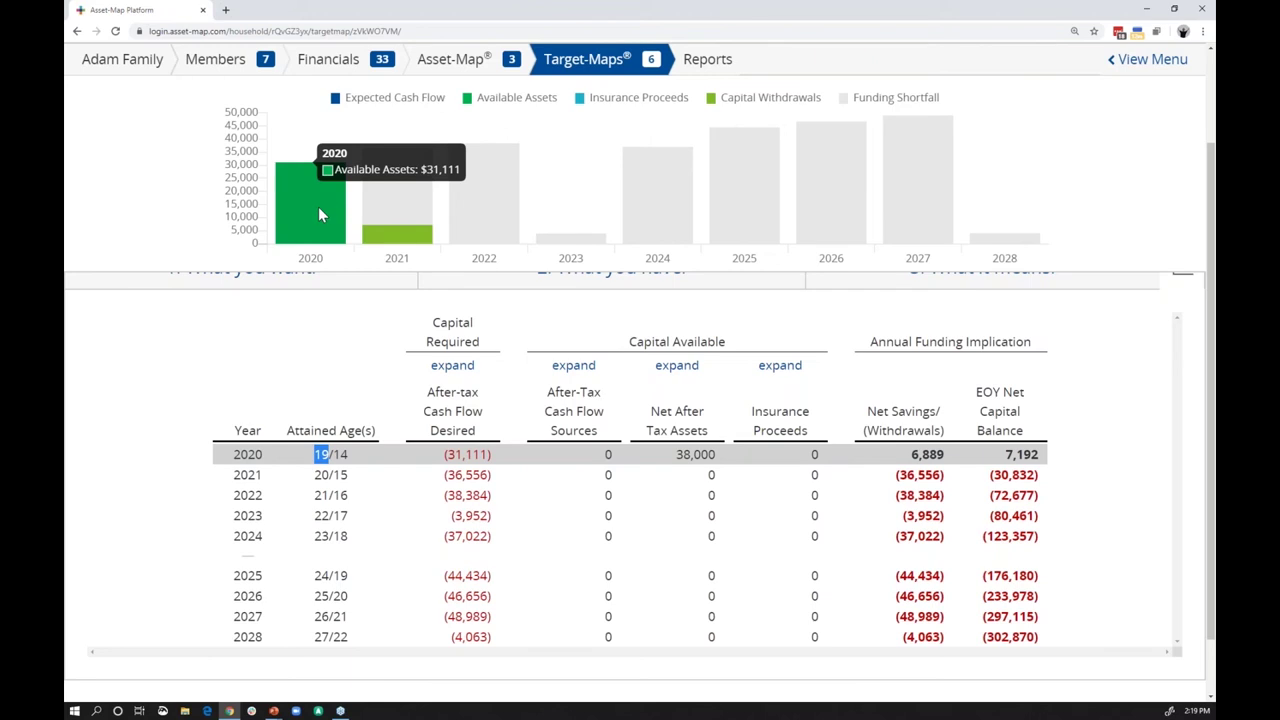
{"action": "mouse_move", "coordinate": [475, 198]}
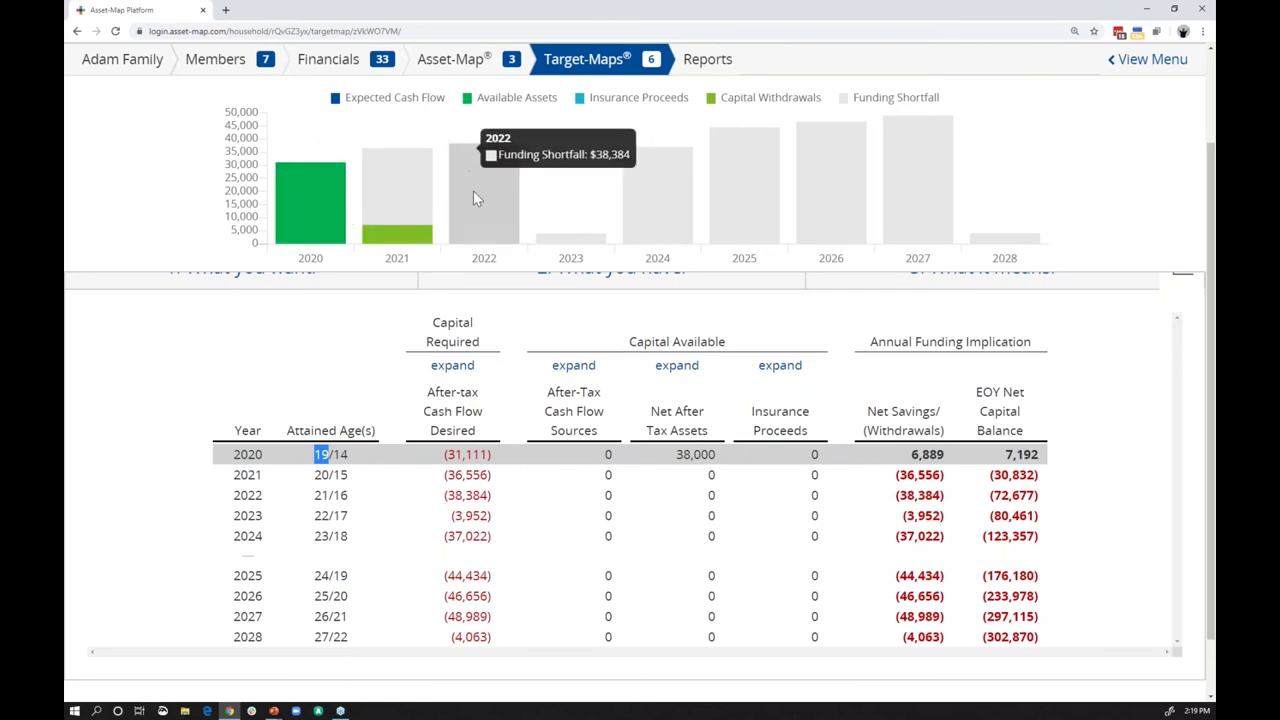
{"action": "mouse_move", "coordinate": [388, 199]}
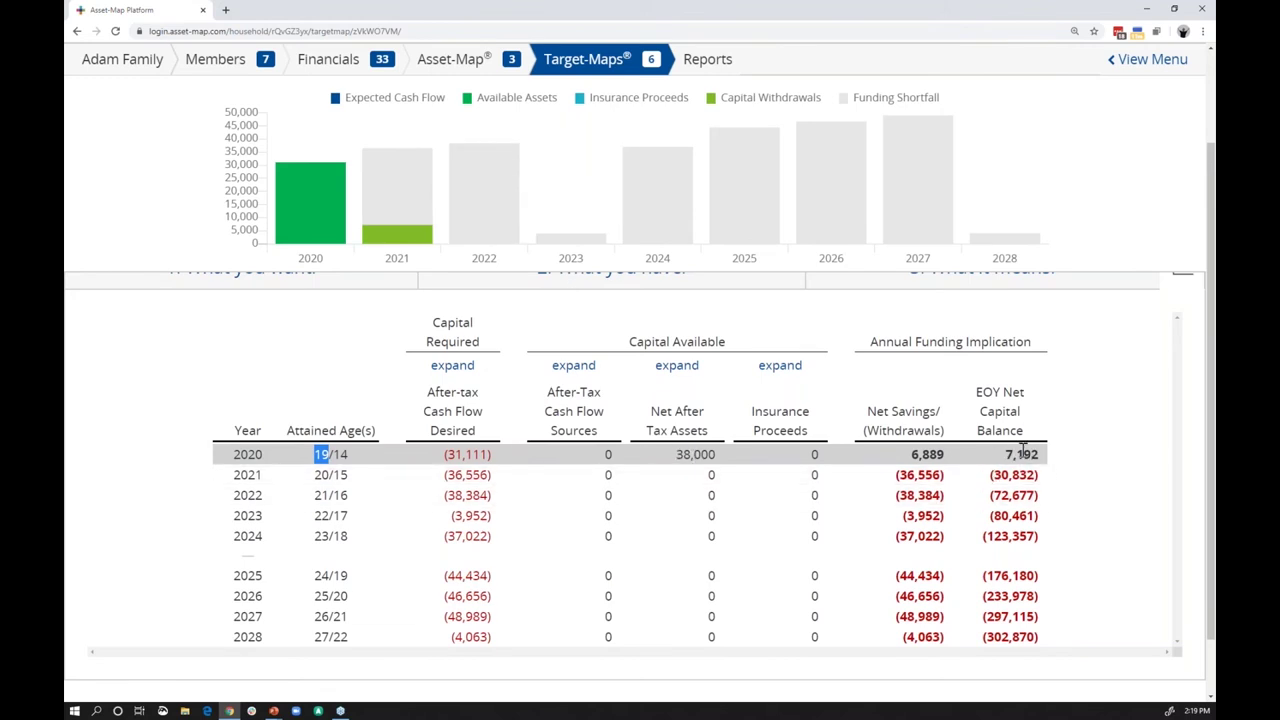
- Expand Capital Required and edit the younger dependent's education expenses, prefixing the description with the dependent's first name and setting the amount to $20,000
{"action": "left_click", "coordinate": [452, 366]}
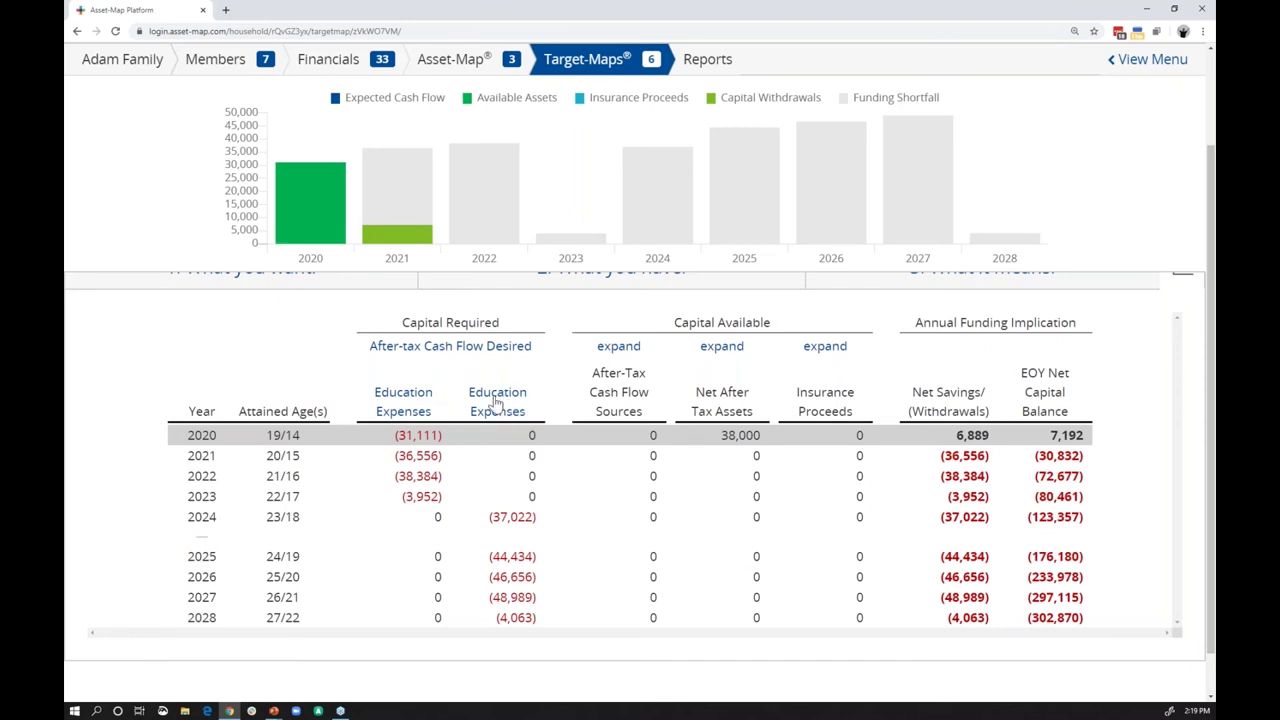
{"action": "left_click", "coordinate": [512, 626]}
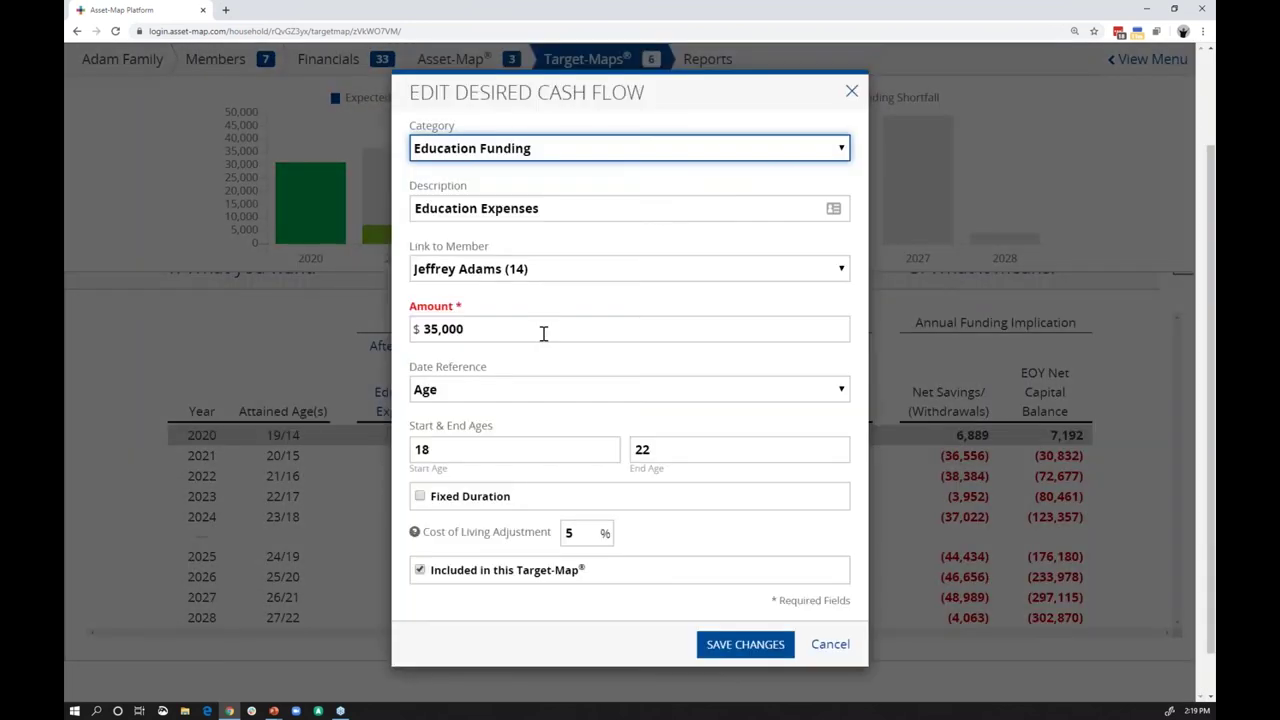
{"action": "left_click", "coordinate": [420, 208]}
{"action": "type", "text": "Jeff"}
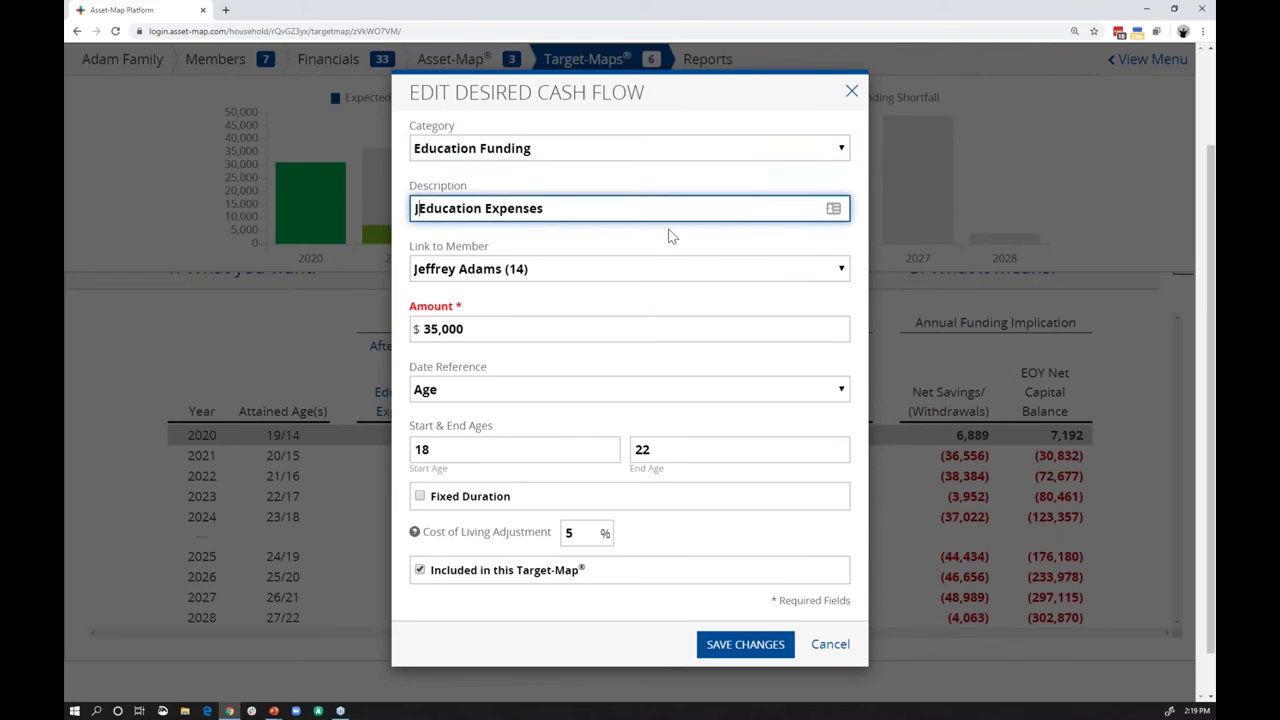
{"action": "left_click", "coordinate": [486, 329]}
{"action": "type", "text": "20000"}
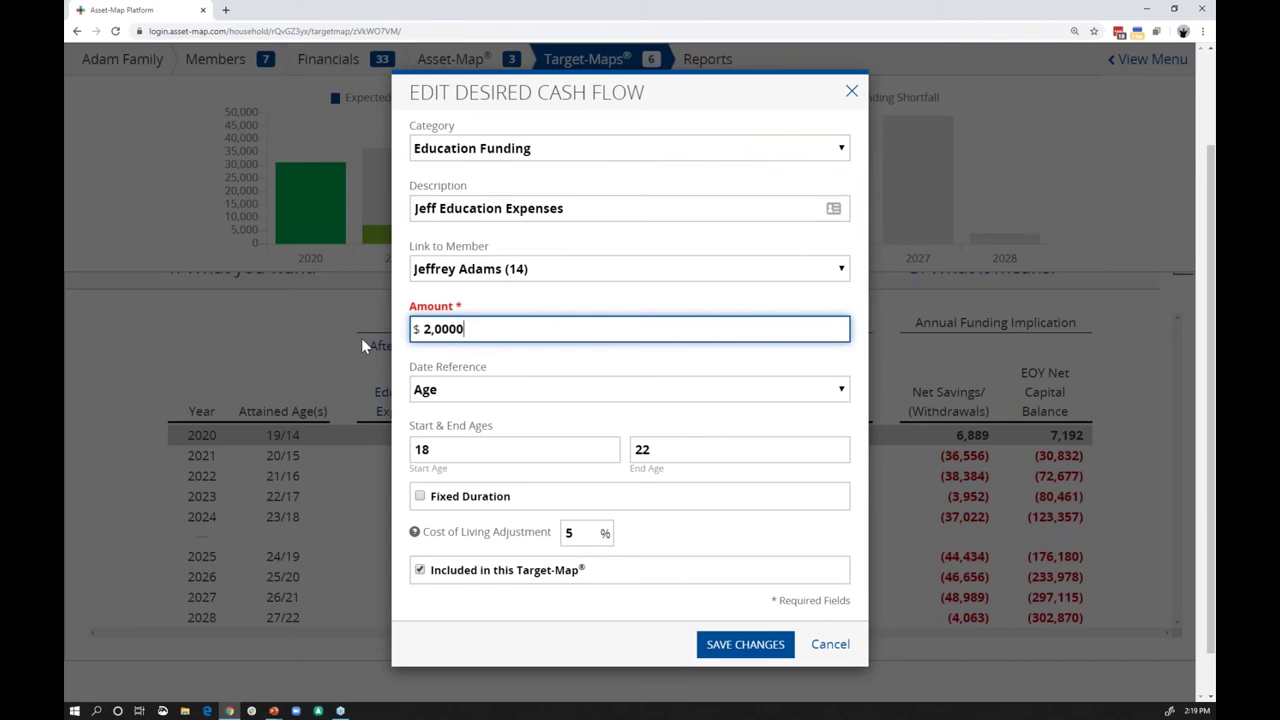
{"action": "left_click", "coordinate": [745, 644]}
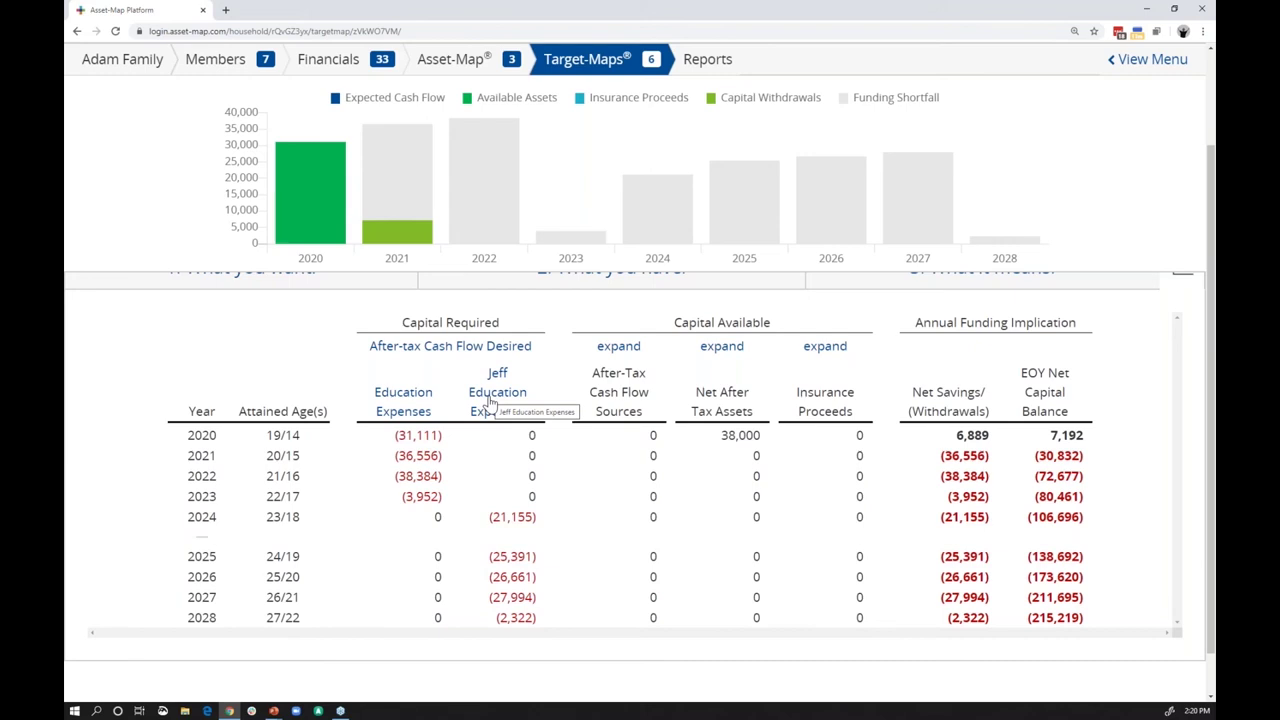
- View the older dependent's education expense entry without changing it, and expand the net after-tax assets into individual accounts
{"action": "left_click", "coordinate": [412, 401]}
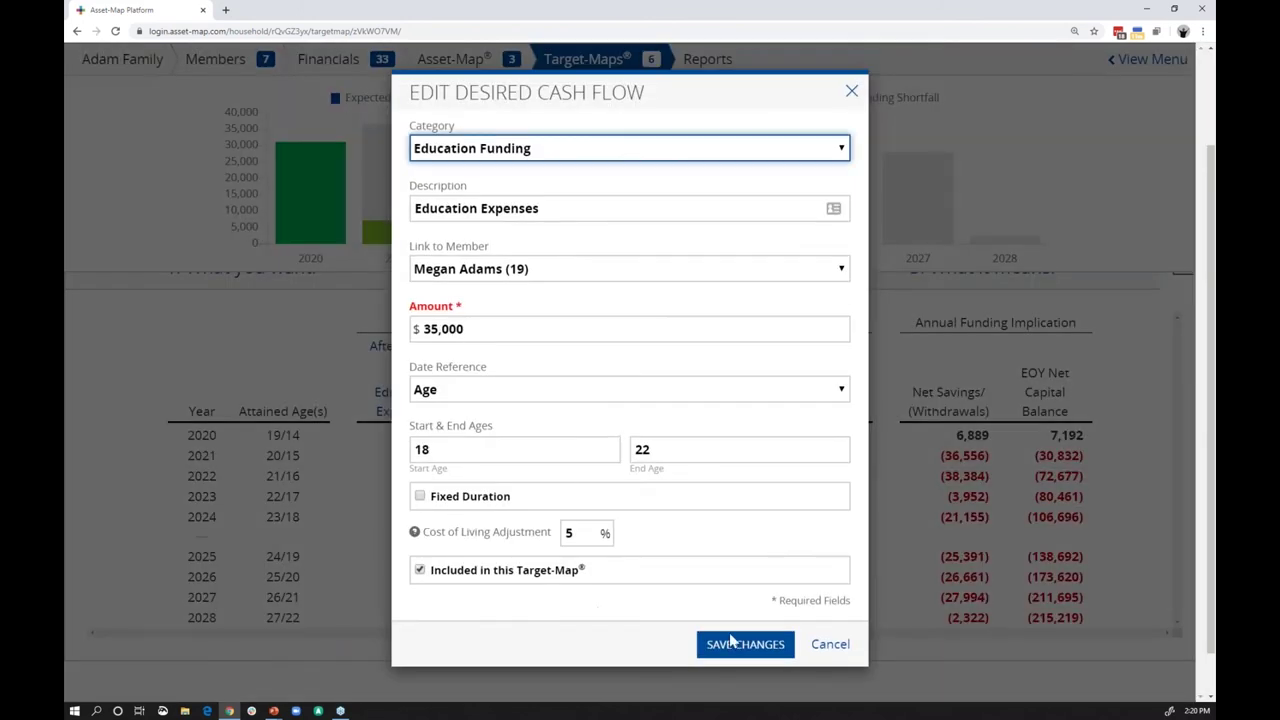
{"action": "left_click", "coordinate": [830, 645]}
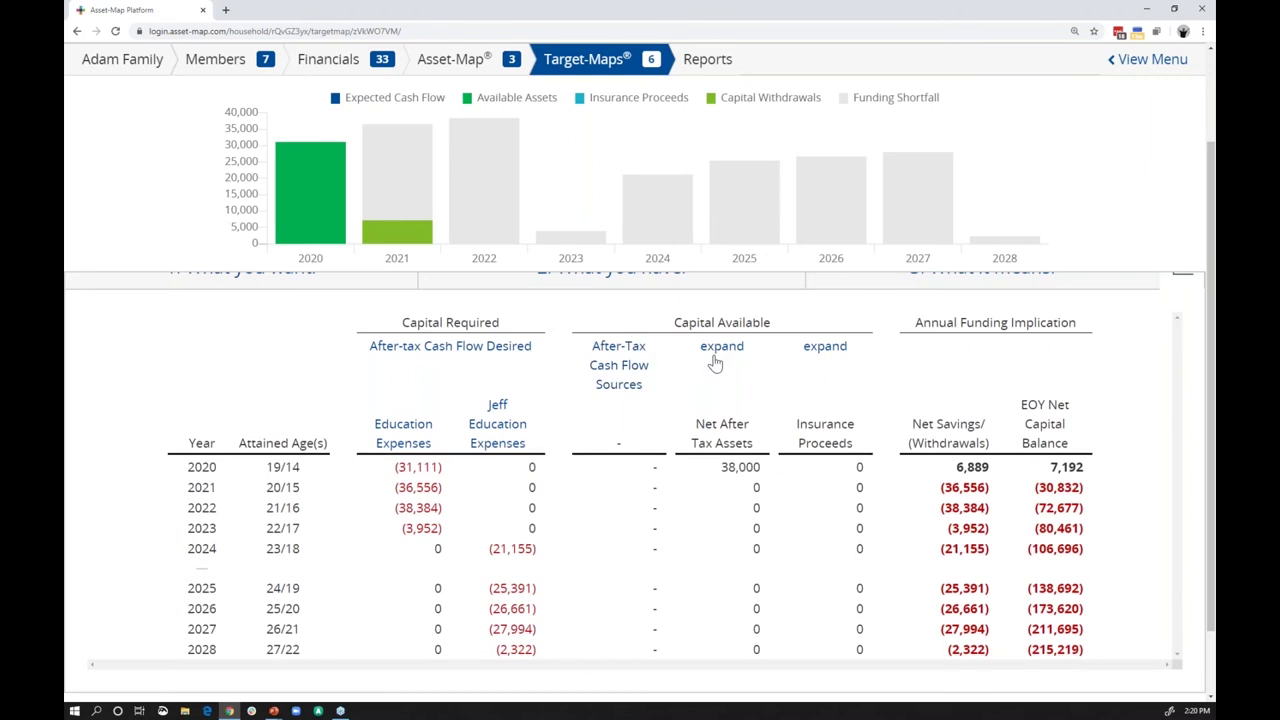
{"action": "left_click", "coordinate": [720, 347]}
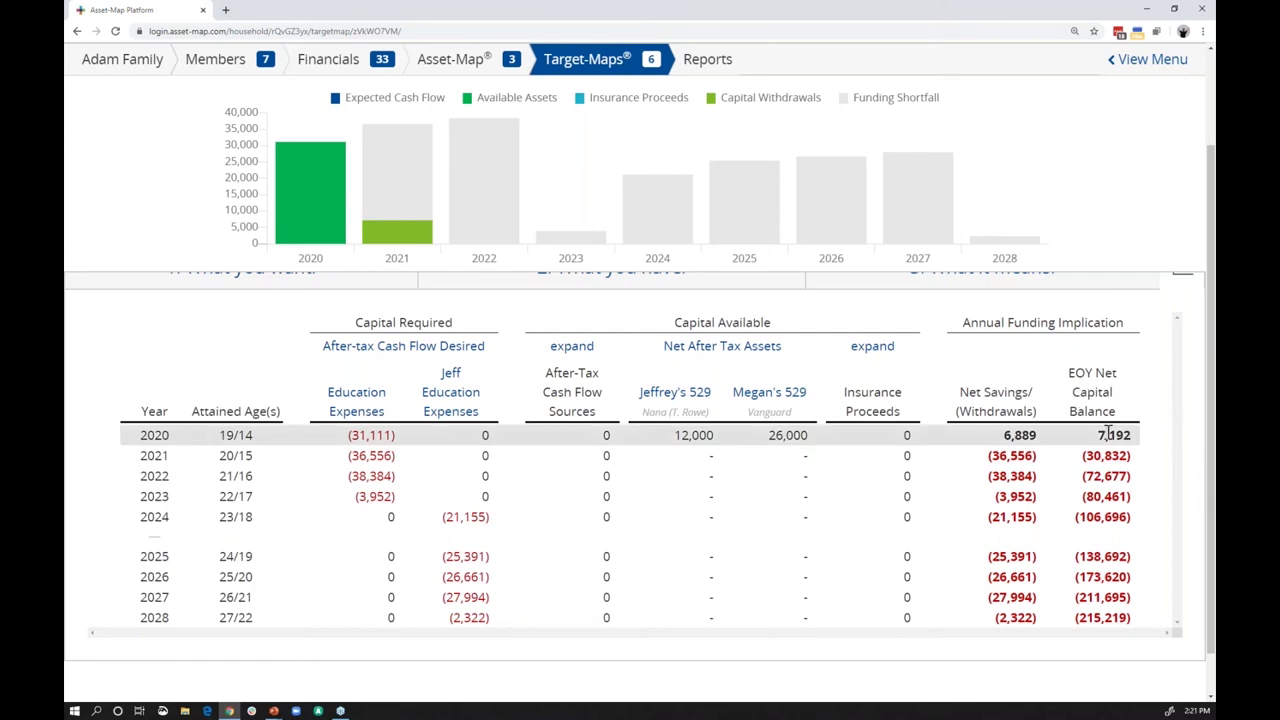
- Examine the yearly net withdrawals and end-of-year capital balances in the table alongside the funding shortfall chart
{"action": "scroll", "coordinate": [1127, 392], "scroll_direction": "down", "scroll_amount": 1}
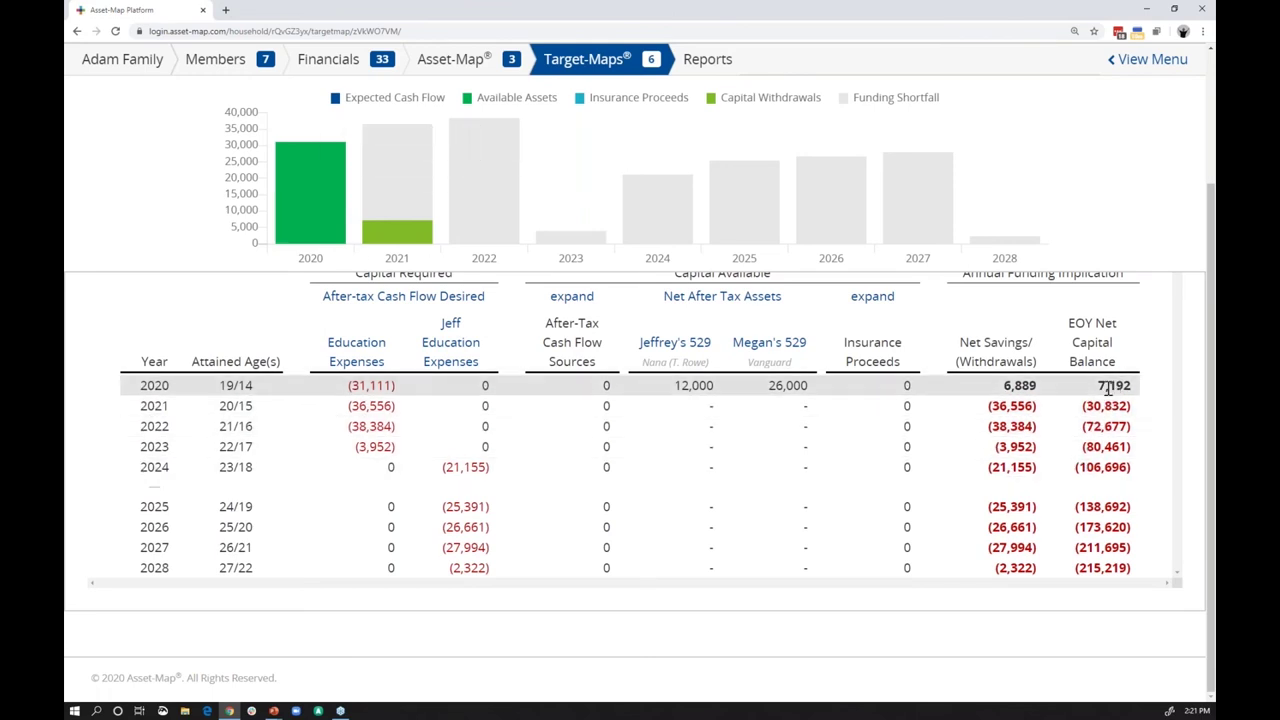
{"action": "scroll", "coordinate": [1110, 388], "scroll_direction": "up", "scroll_amount": 2}
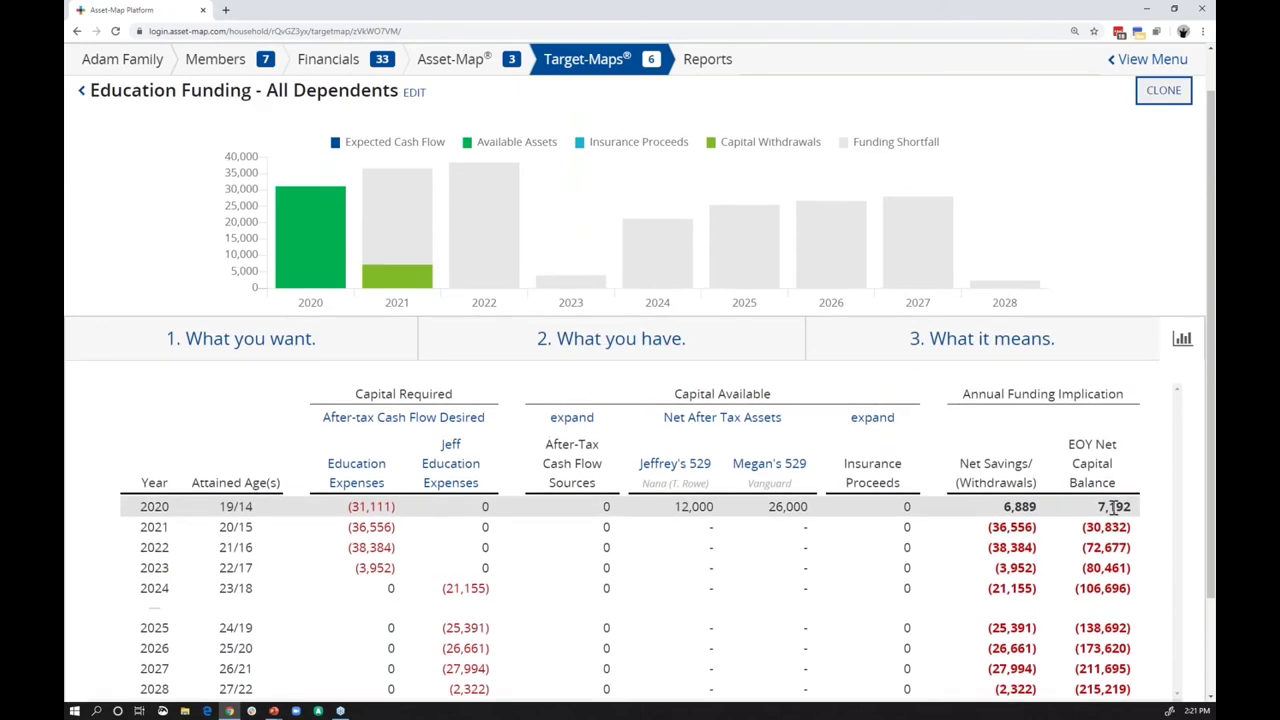
{"action": "scroll", "coordinate": [1115, 507], "scroll_direction": "down", "scroll_amount": 1}
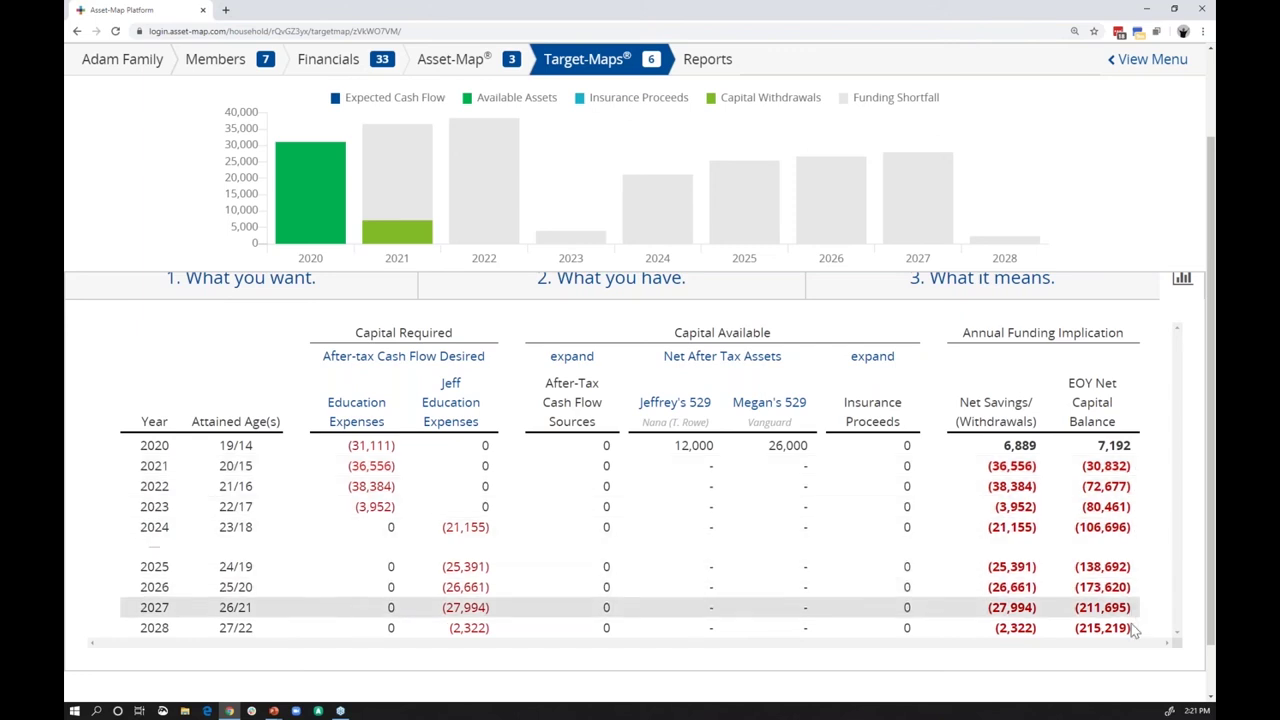
{"action": "scroll", "coordinate": [1113, 535], "scroll_direction": "down", "scroll_amount": 1}
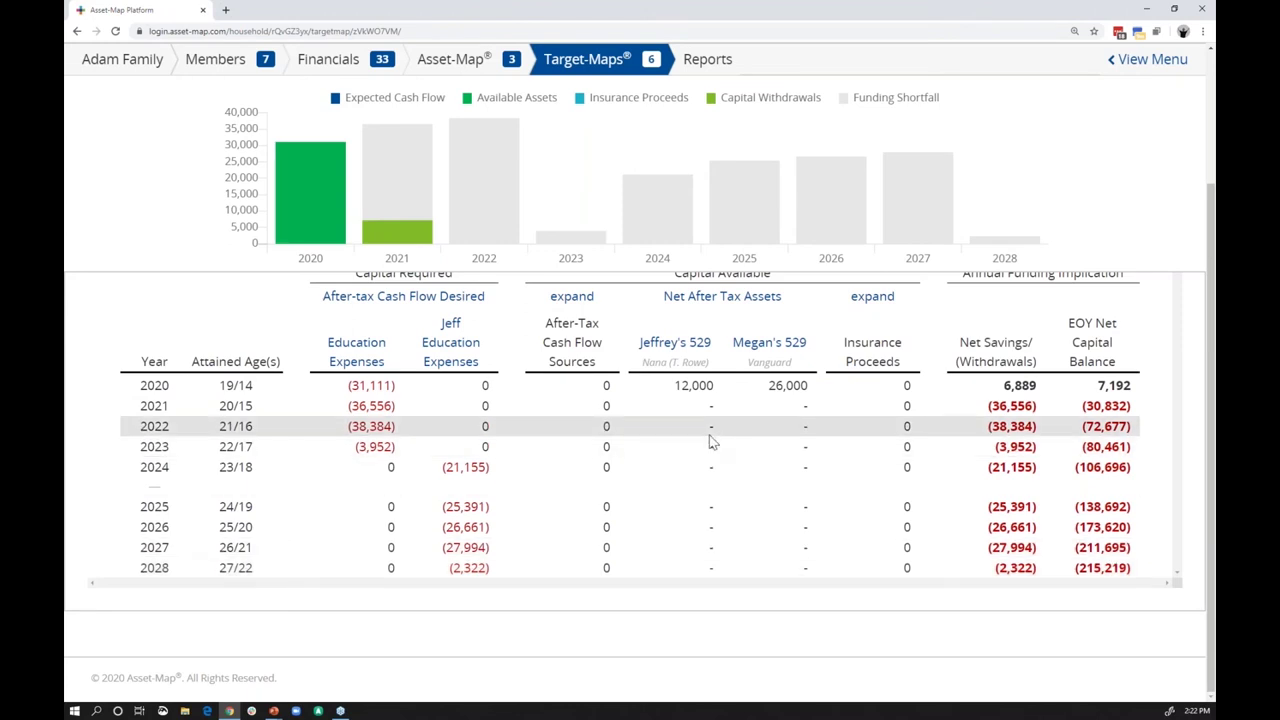
{"action": "scroll", "coordinate": [712, 443], "scroll_direction": "up", "scroll_amount": 3}
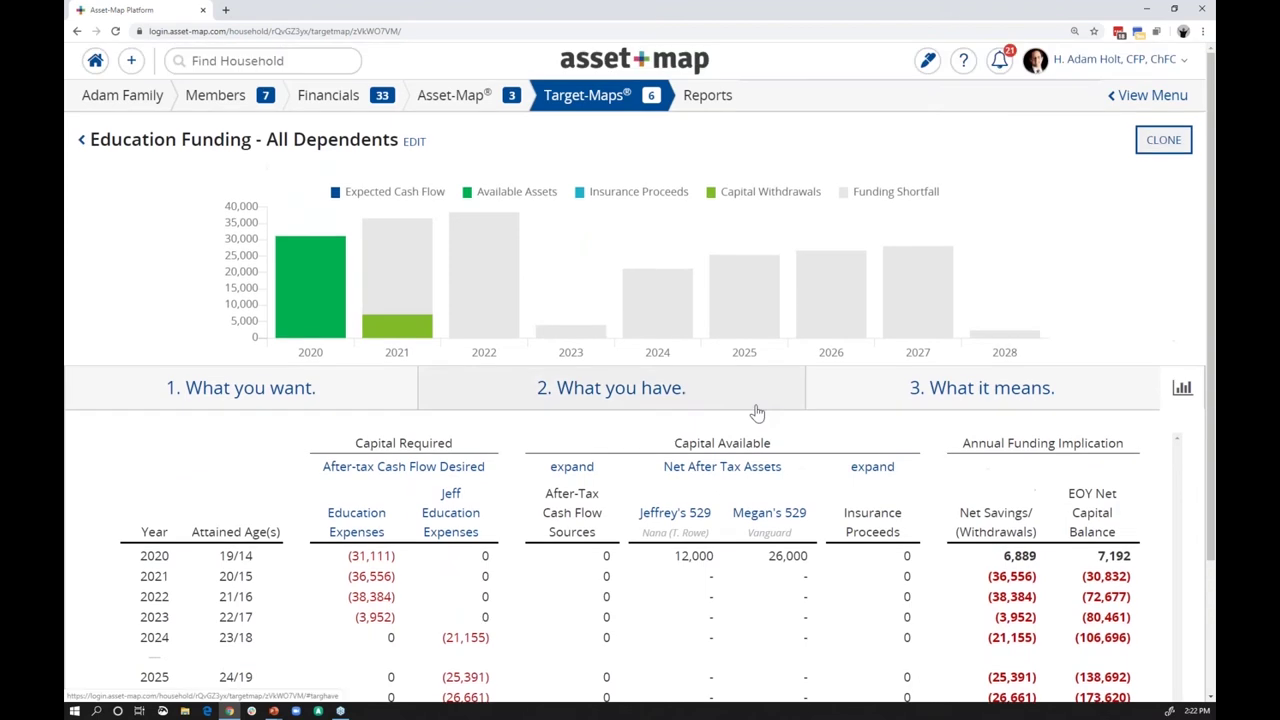
{"action": "mouse_move", "coordinate": [511, 322]}
{"action": "mouse_move", "coordinate": [926, 336]}
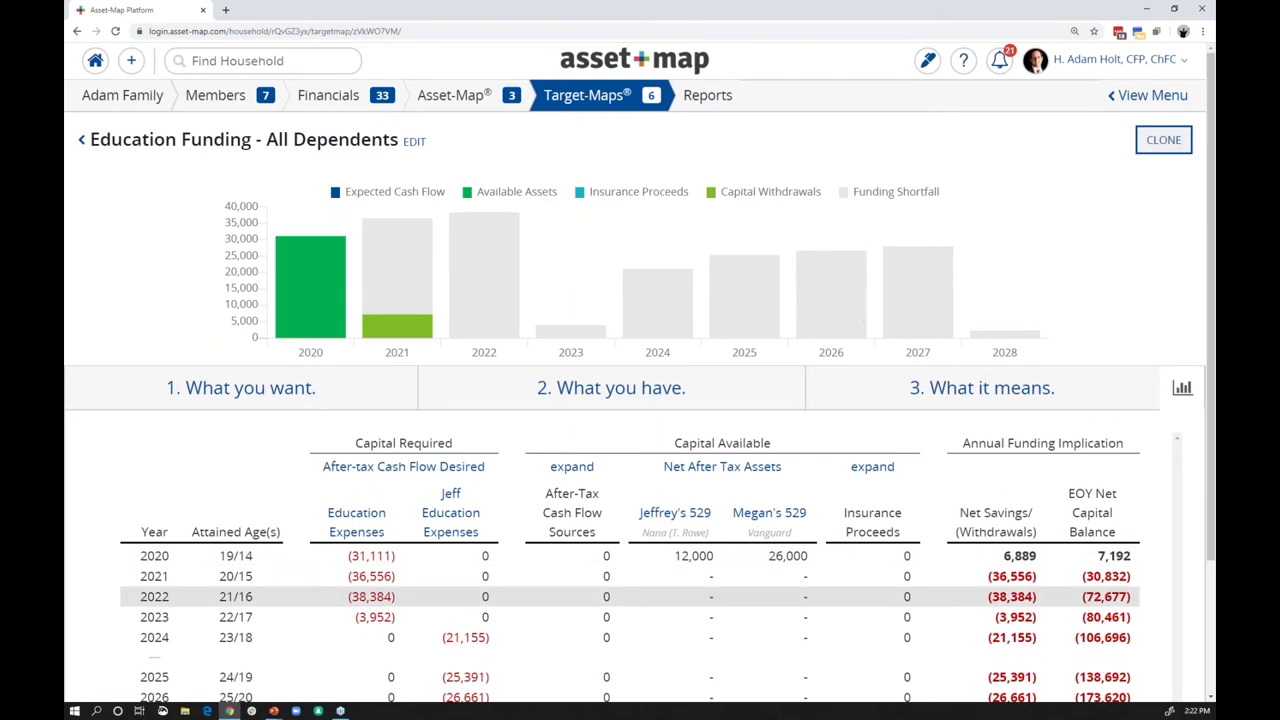
{"action": "scroll", "coordinate": [1131, 622], "scroll_direction": "down", "scroll_amount": 2}
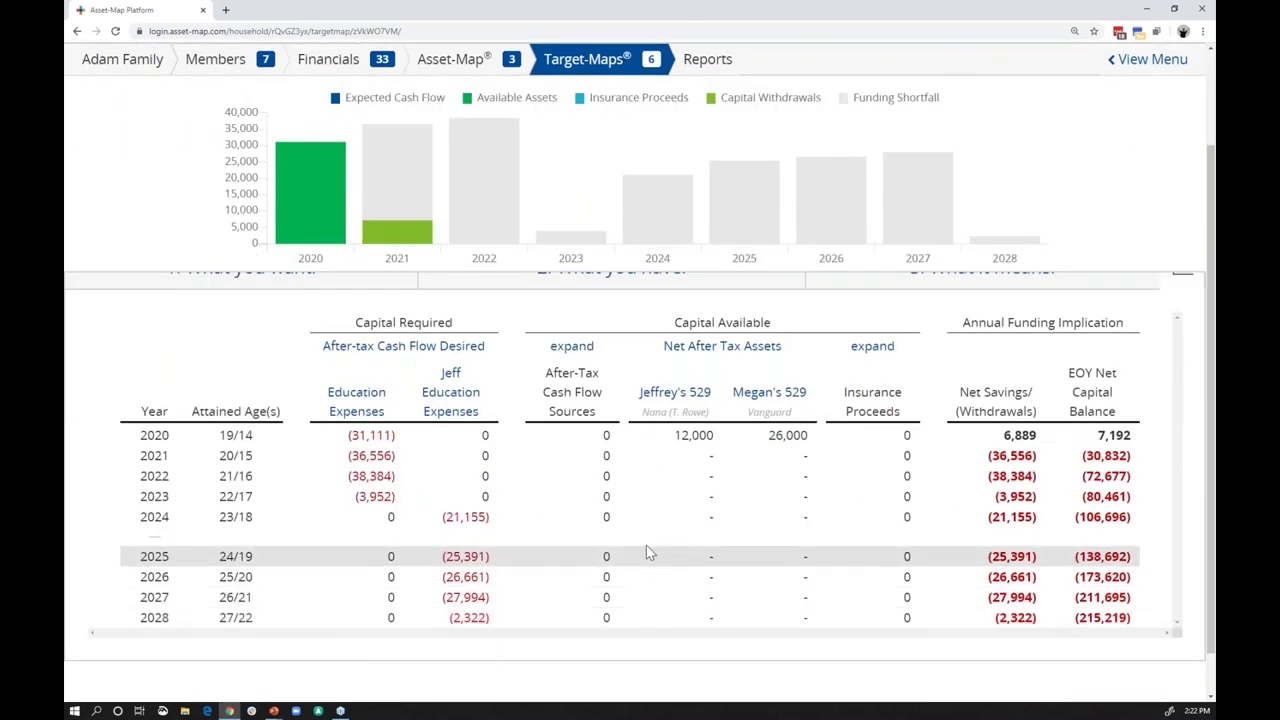
{"action": "scroll", "coordinate": [440, 560], "scroll_direction": "up", "scroll_amount": 2}
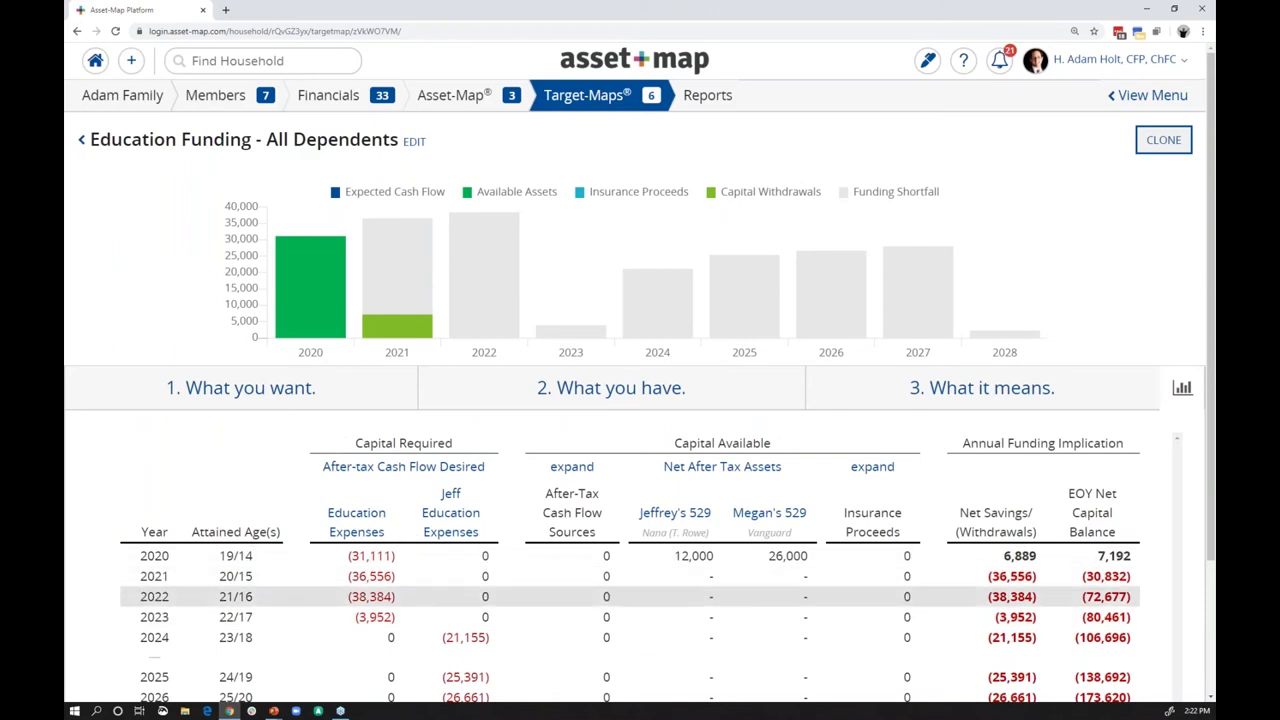
- Include the Work Study cash flow in the capital available for education and set its tax rate to 0%
{"action": "left_click", "coordinate": [628, 395]}
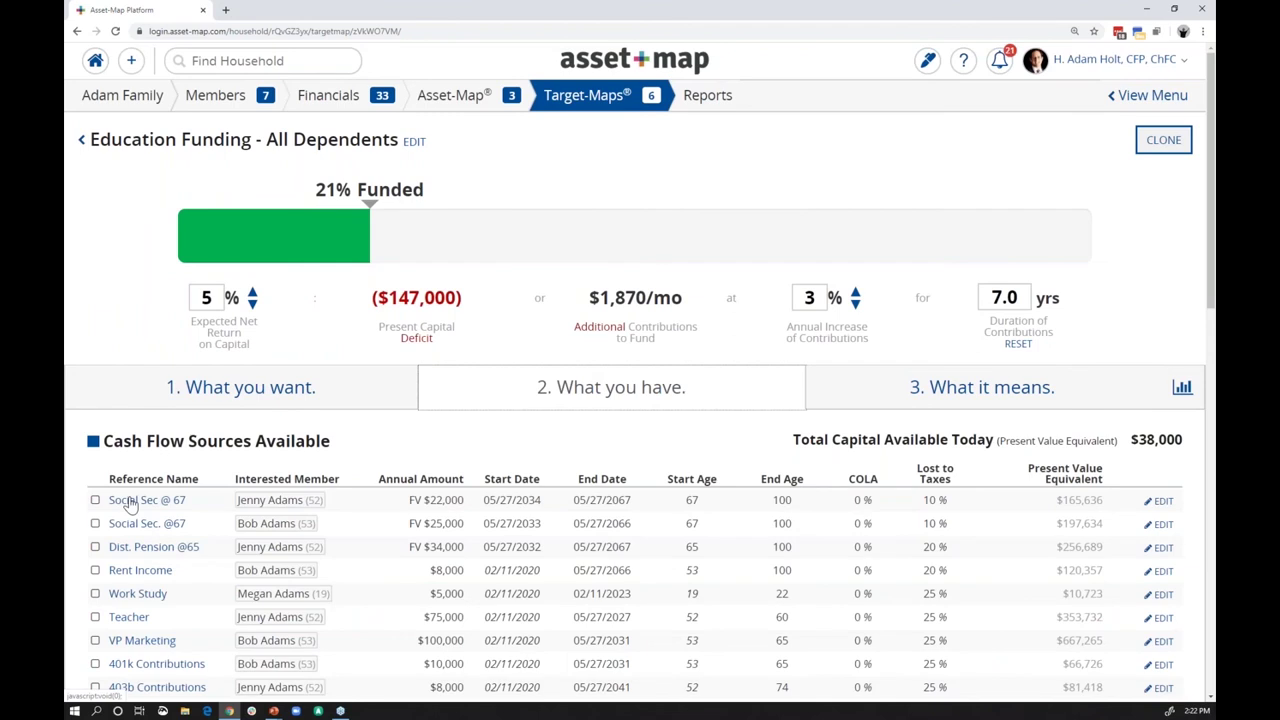
{"action": "scroll", "coordinate": [130, 505], "scroll_direction": "down", "scroll_amount": 2}
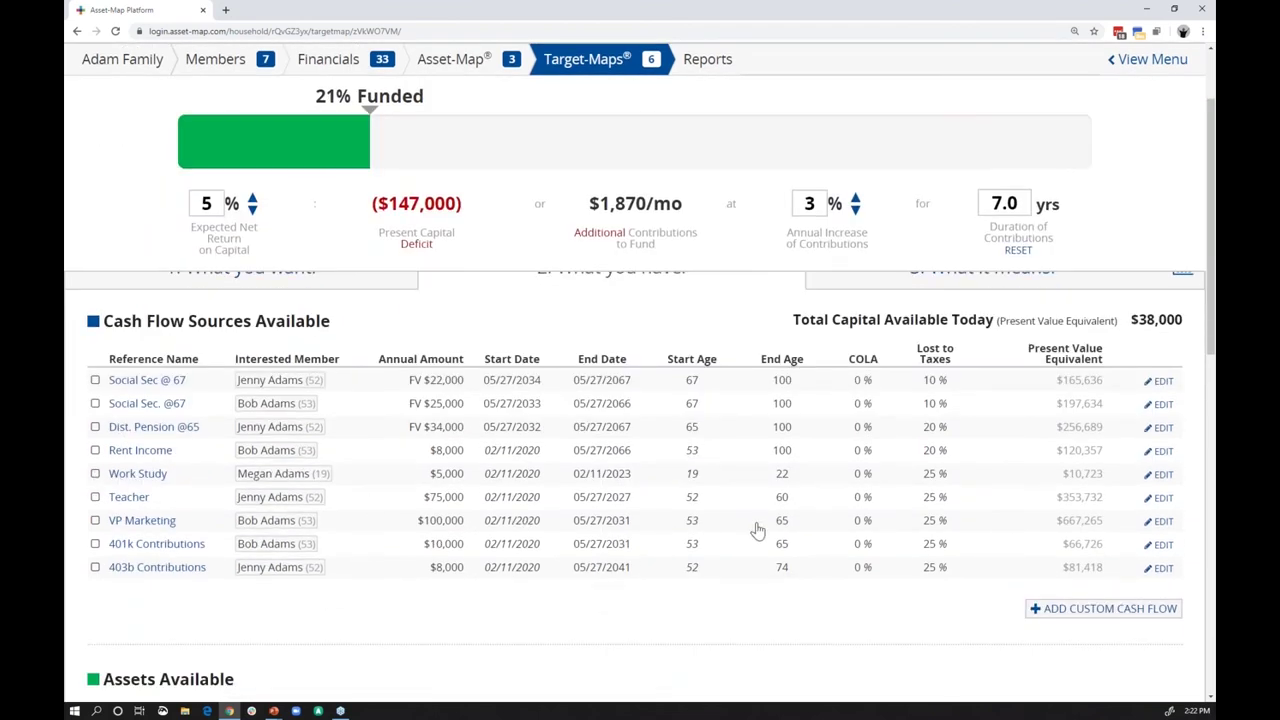
{"action": "left_click", "coordinate": [1069, 474]}
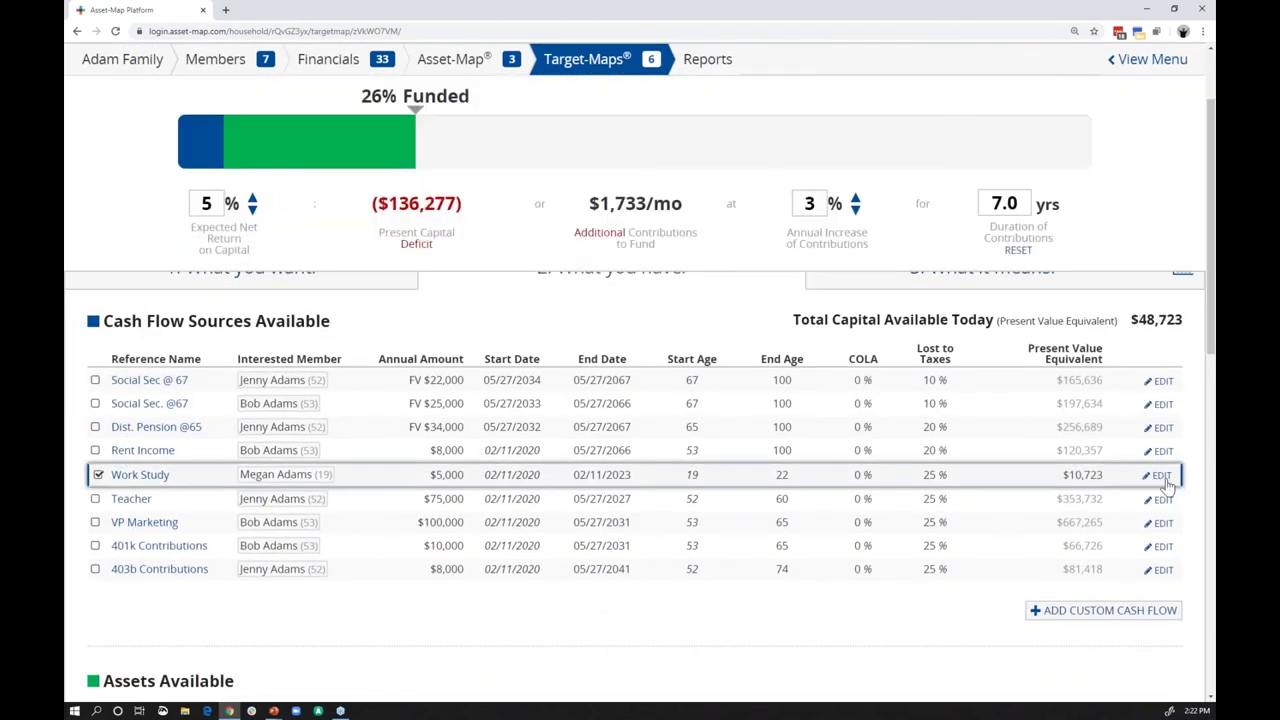
{"action": "left_click", "coordinate": [1165, 480]}
{"action": "double_click", "coordinate": [757, 389]}
{"action": "type", "text": "0"}
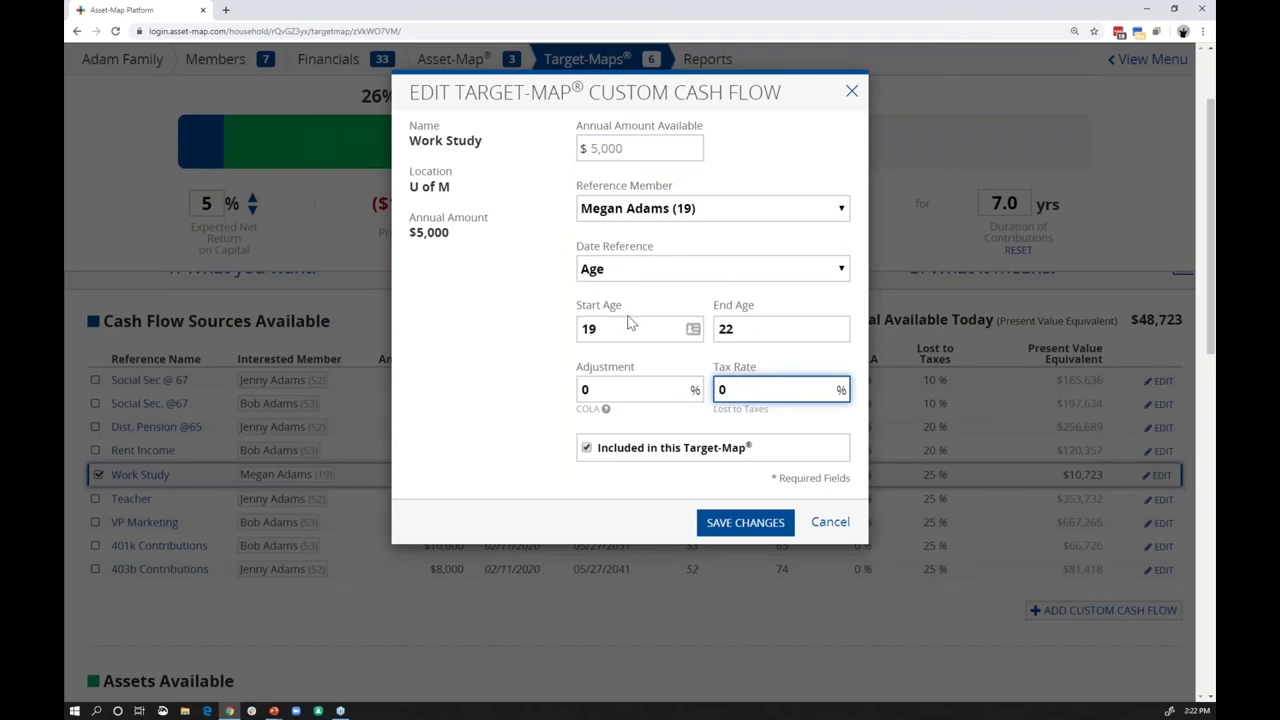
{"action": "left_click", "coordinate": [749, 523]}
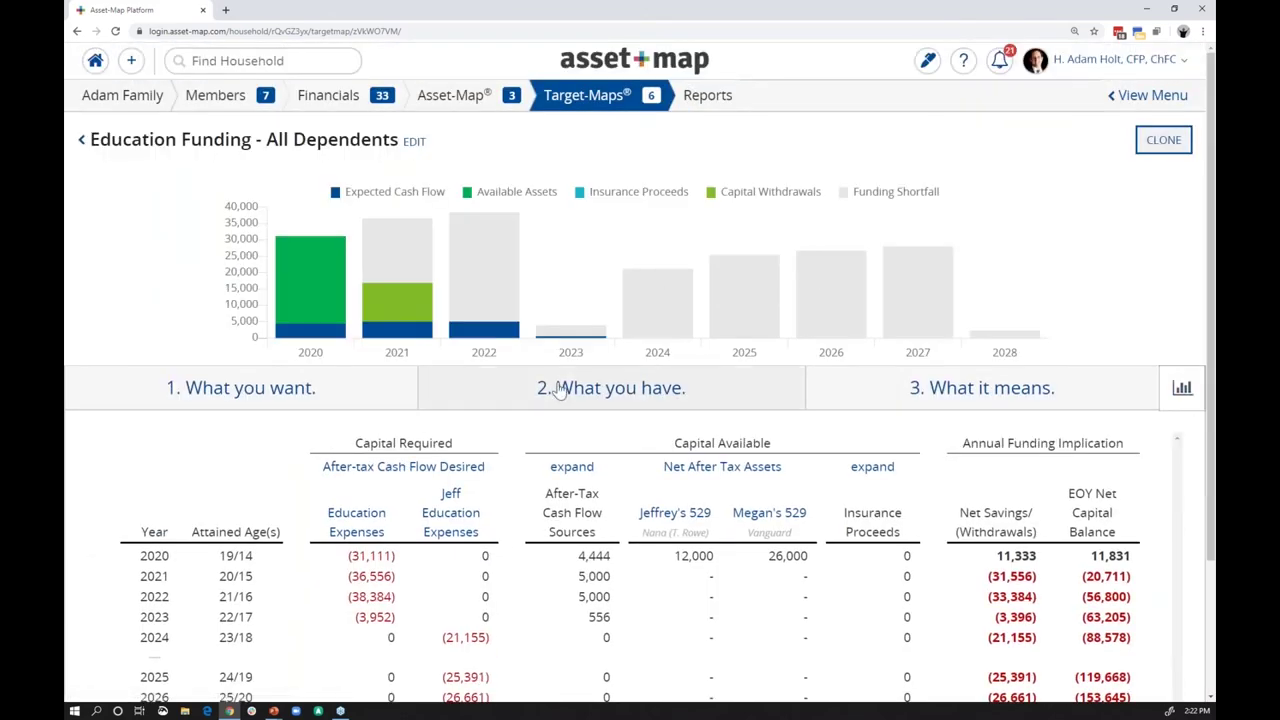
- Return to the year-by-year chart and examine the expected cash flow, capital withdrawals and shortfall for 2020 to 2022
{"action": "scroll", "coordinate": [540, 380], "scroll_direction": "down", "scroll_amount": 1}
{"action": "mouse_move", "coordinate": [310, 272]}
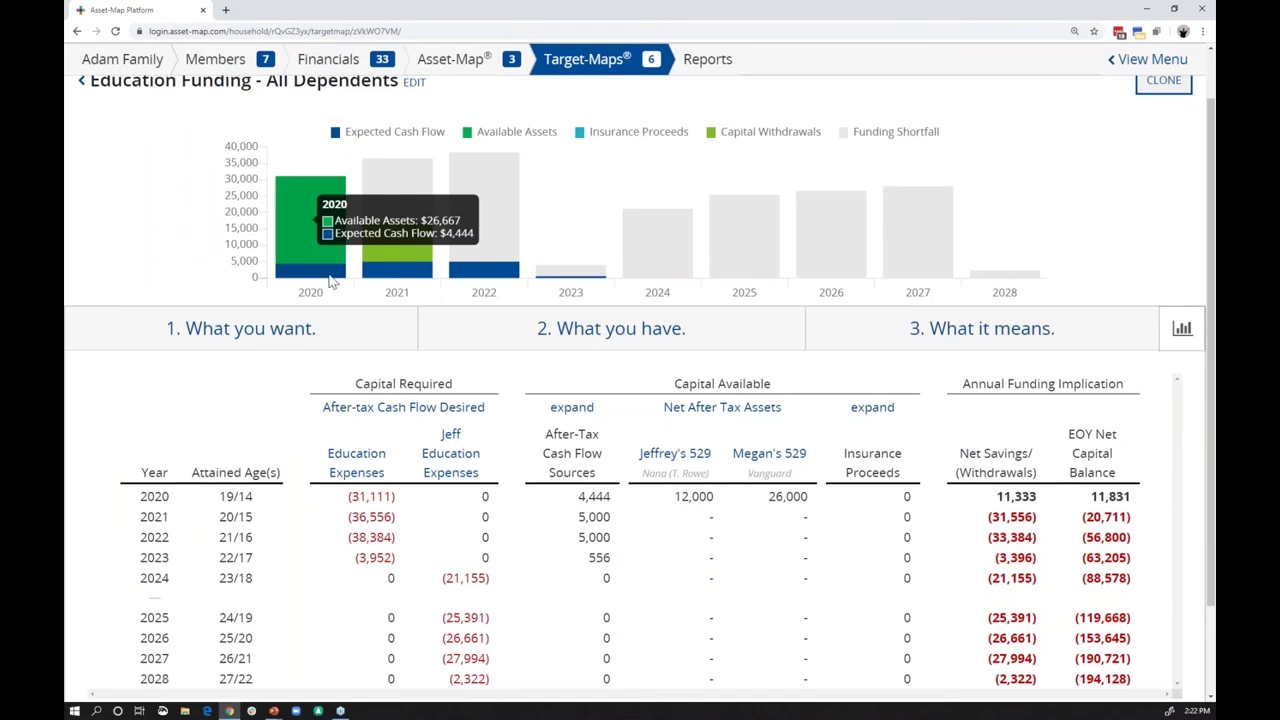
{"action": "mouse_move", "coordinate": [480, 281]}
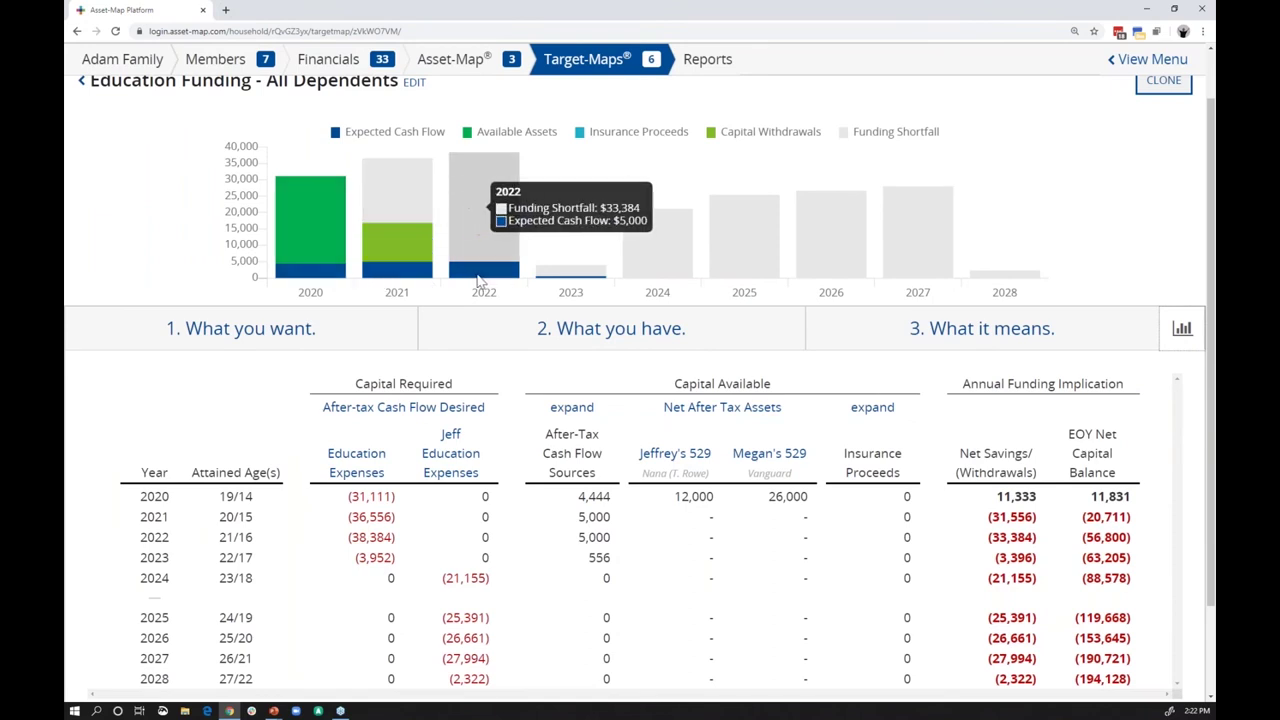
{"action": "mouse_move", "coordinate": [548, 281]}
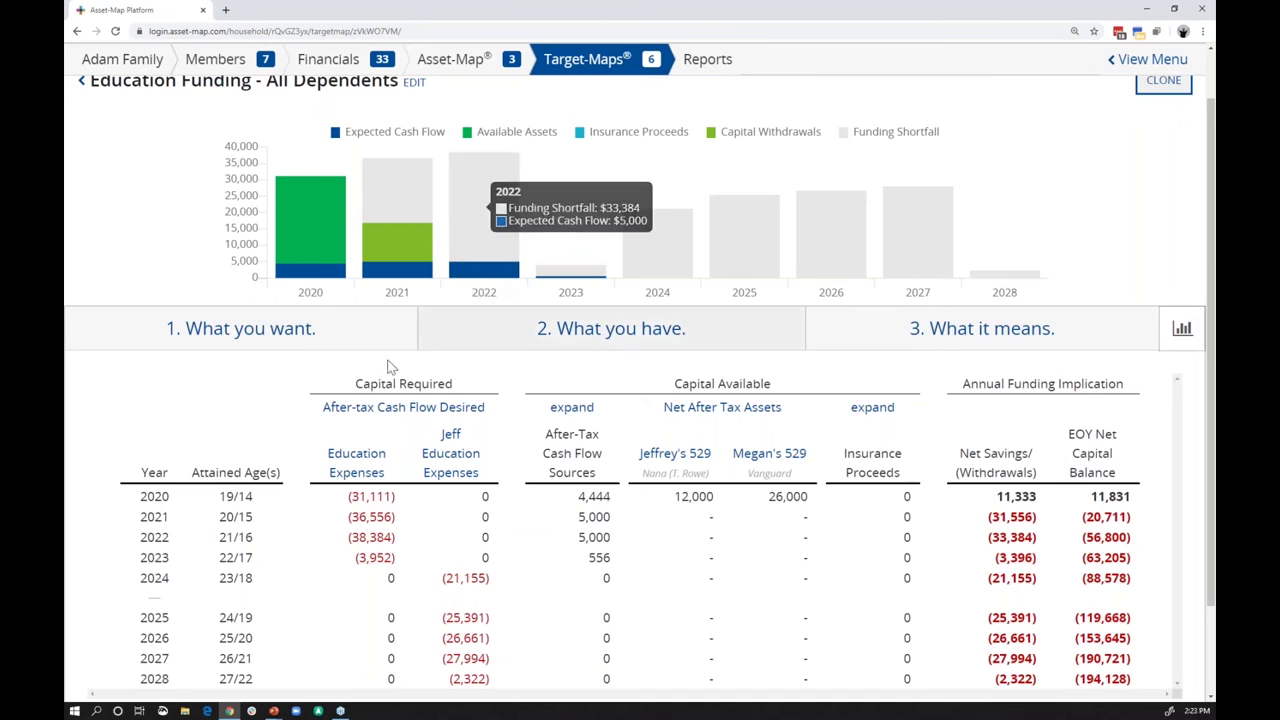
{"action": "mouse_move", "coordinate": [385, 287]}
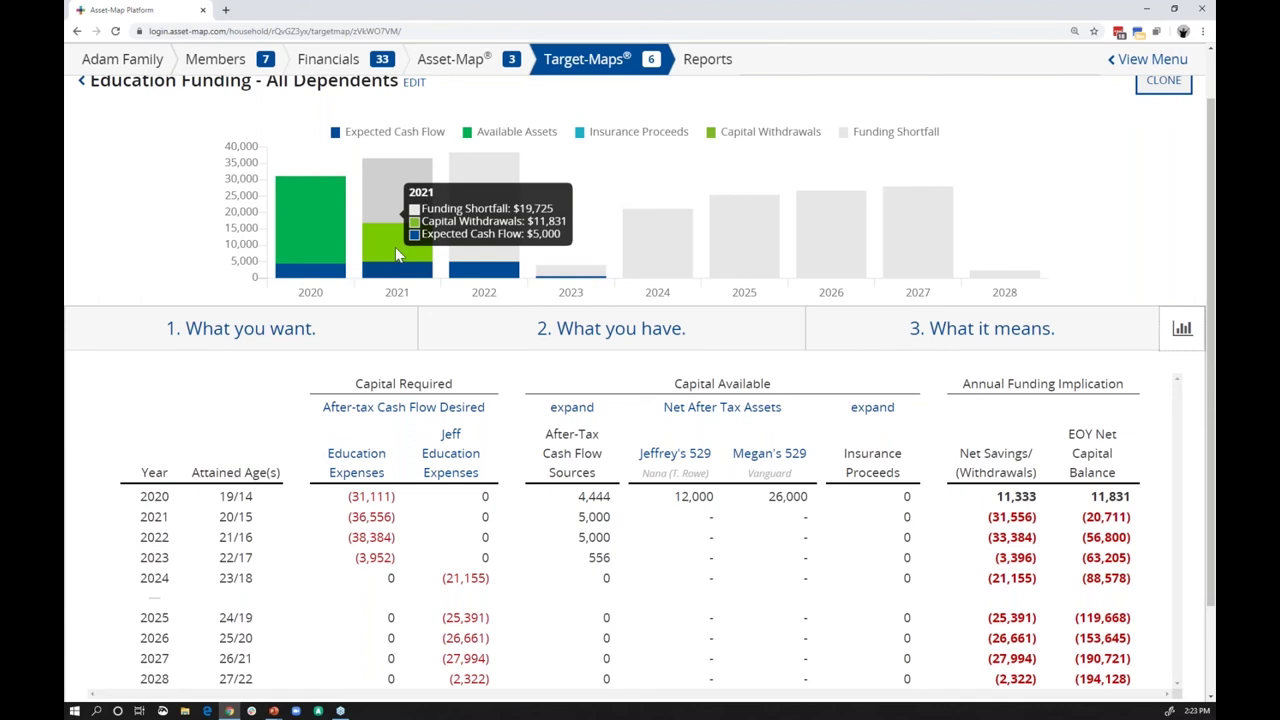
- Review the education Target-Map's funding summary, including its capital deficit and the additional contributions needed
{"action": "mouse_move", "coordinate": [847, 203]}
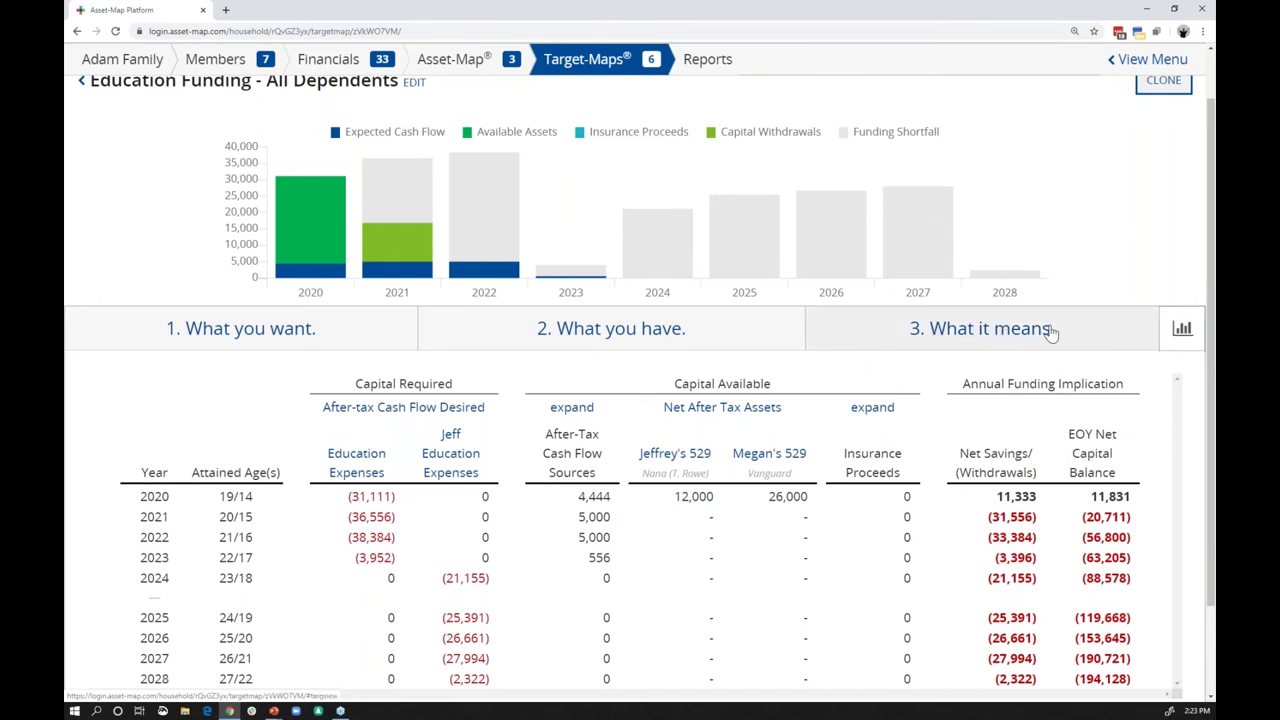
{"action": "left_click", "coordinate": [973, 336]}
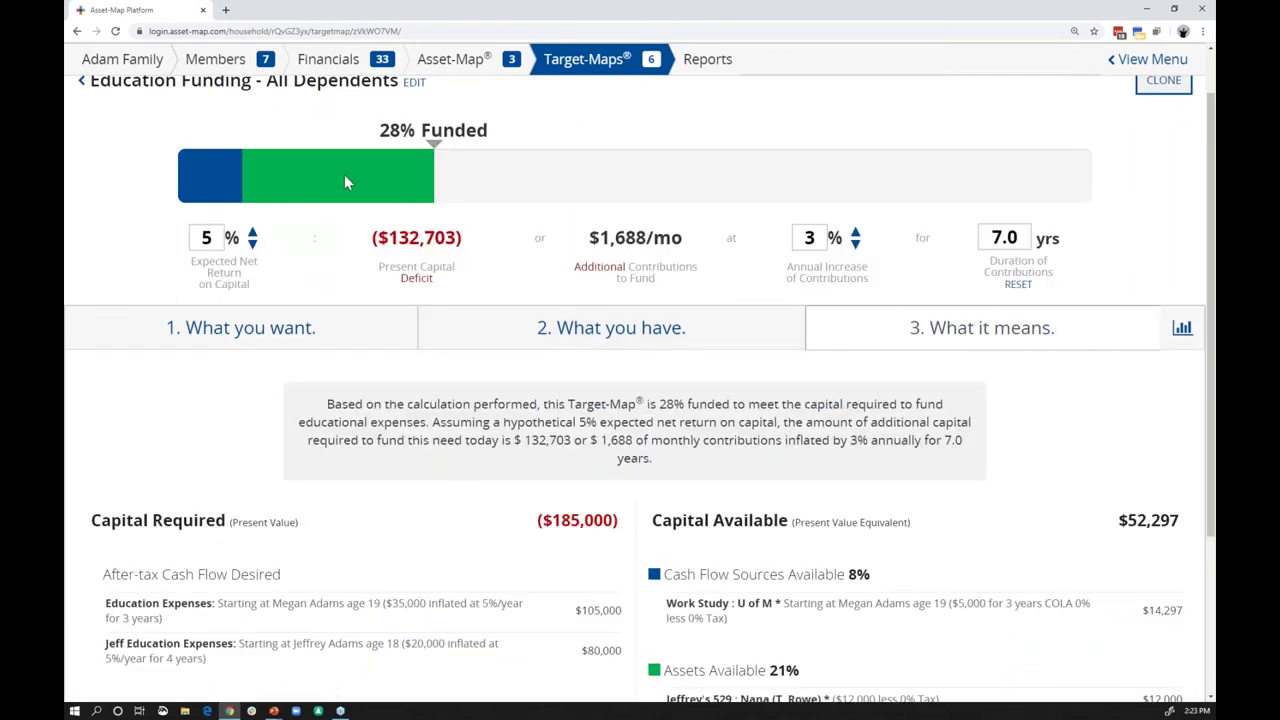
{"action": "scroll", "coordinate": [505, 262], "scroll_direction": "up", "scroll_amount": 1}
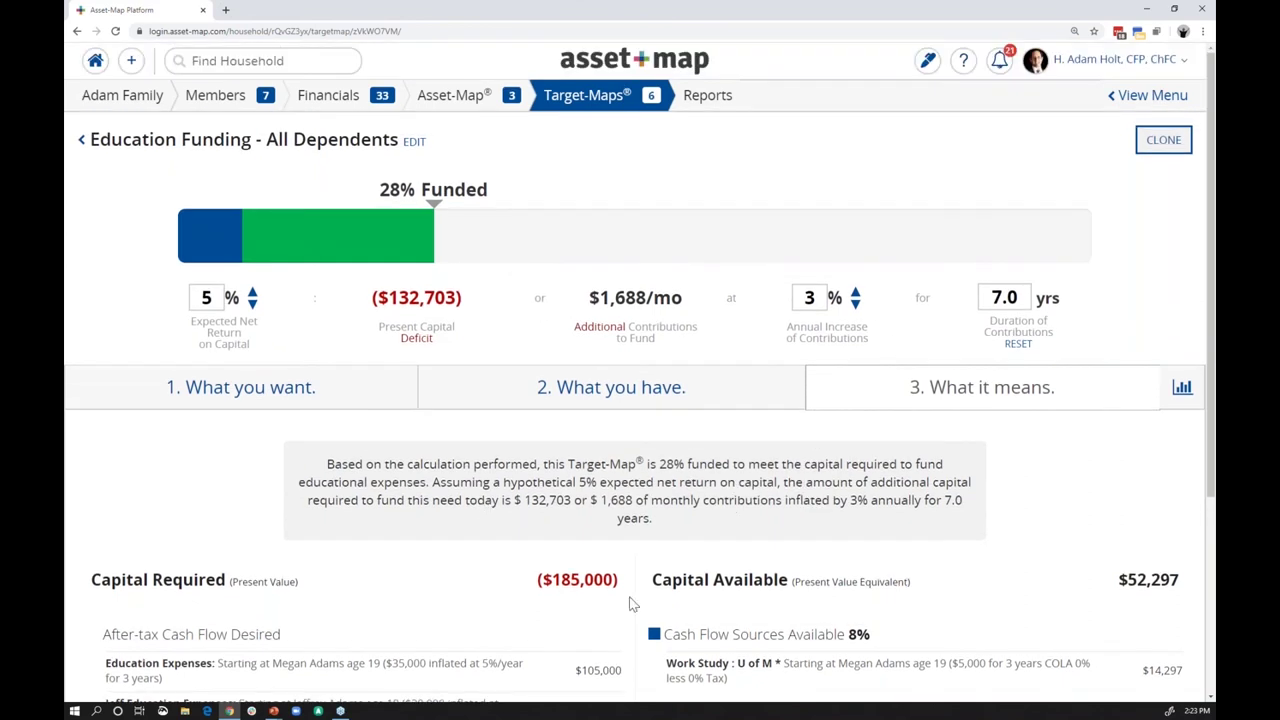
- Return to the list of Target-Maps and reorder it so Education Funding comes first and Retirement Funding second
{"action": "left_click", "coordinate": [81, 140]}
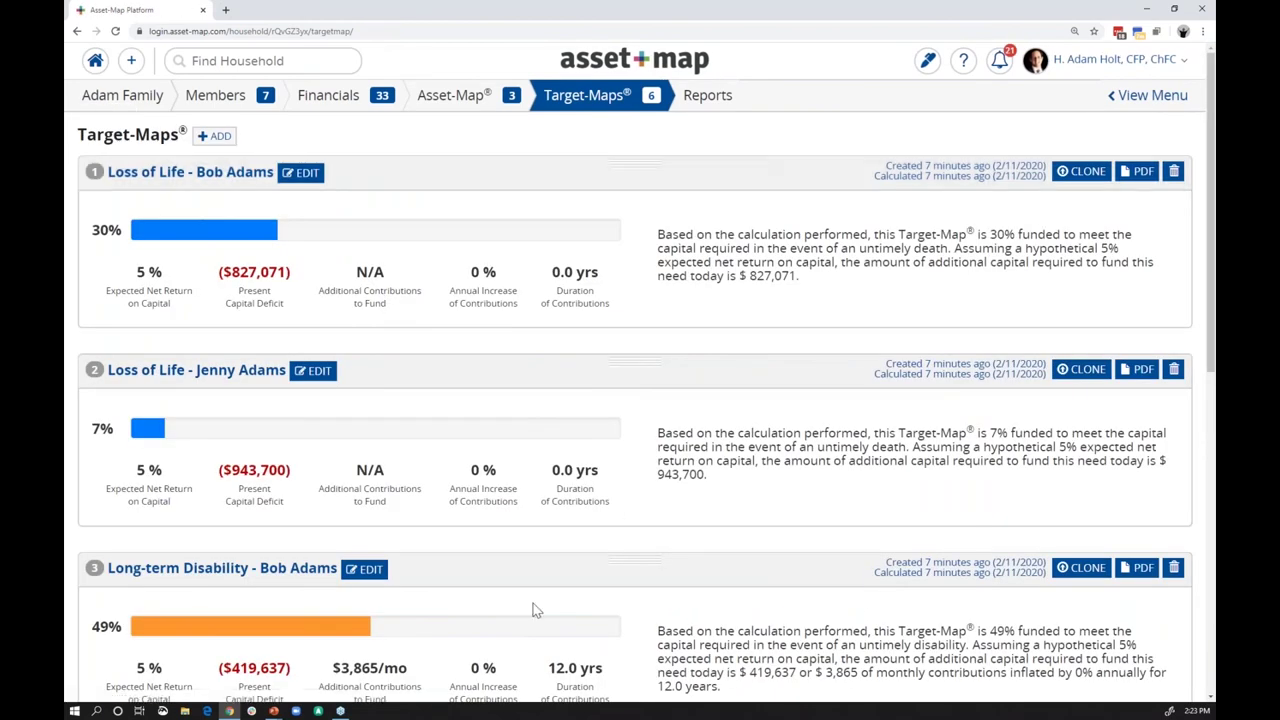
{"action": "scroll", "coordinate": [709, 568], "scroll_direction": "down", "scroll_amount": 1}
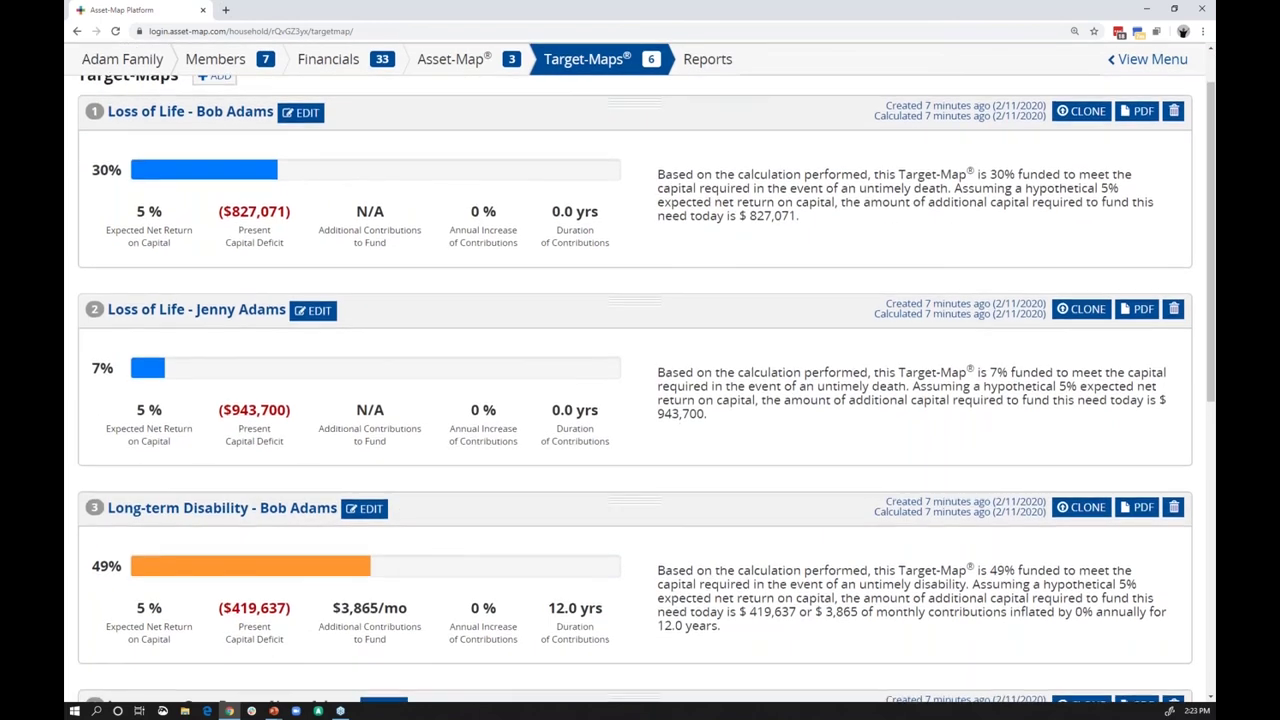
{"action": "scroll", "coordinate": [510, 490], "scroll_direction": "down", "scroll_amount": 5}
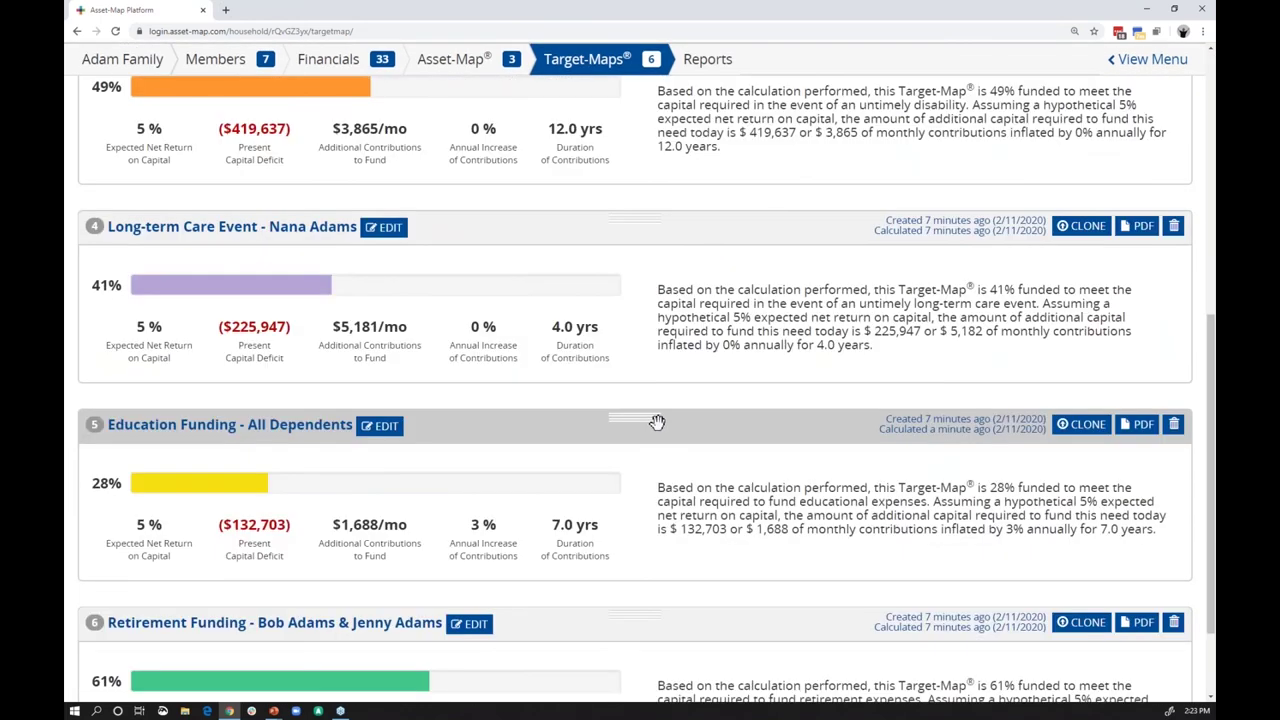
{"action": "left_click_drag", "start_coordinate": [657, 422], "coordinate": [653, 80]}
{"action": "scroll", "coordinate": [603, 434], "scroll_direction": "down", "scroll_amount": 3}
{"action": "left_click_drag", "start_coordinate": [635, 527], "coordinate": [634, 390]}
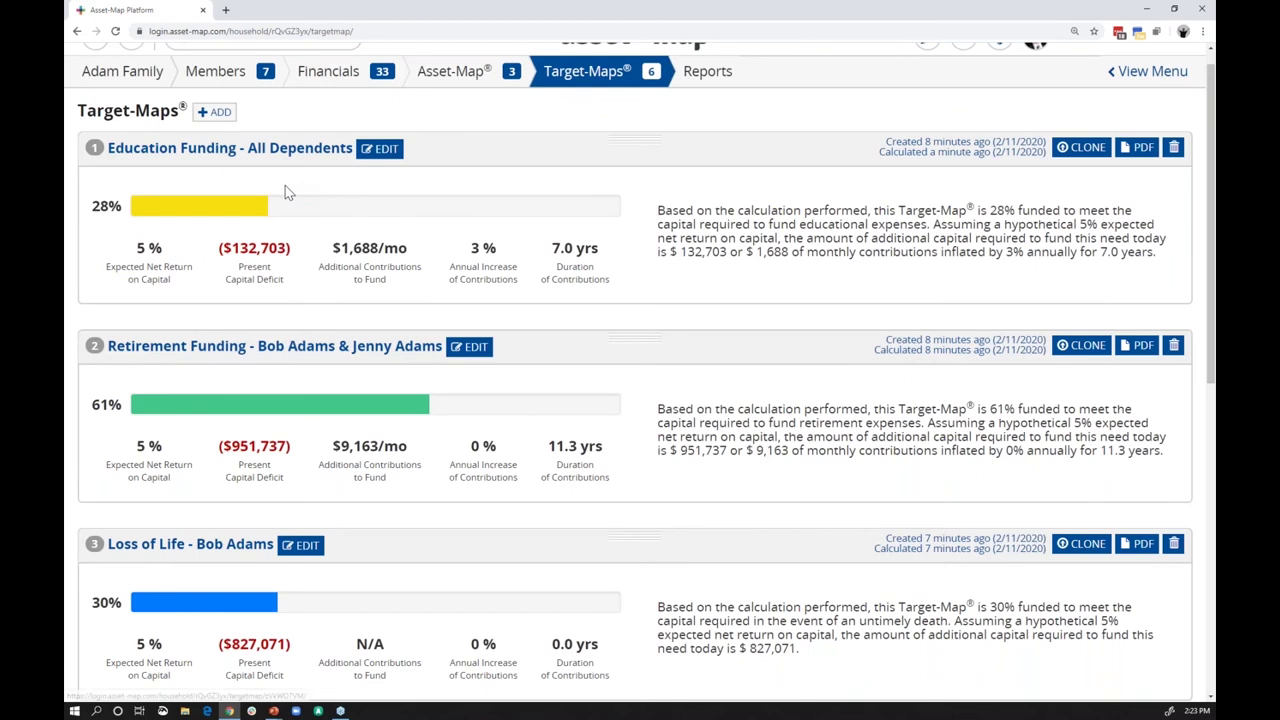
- Open the Retirement Funding Target-Map and examine the living expenses' income percentage, start age, annual amount and present value
{"action": "left_click", "coordinate": [310, 350]}
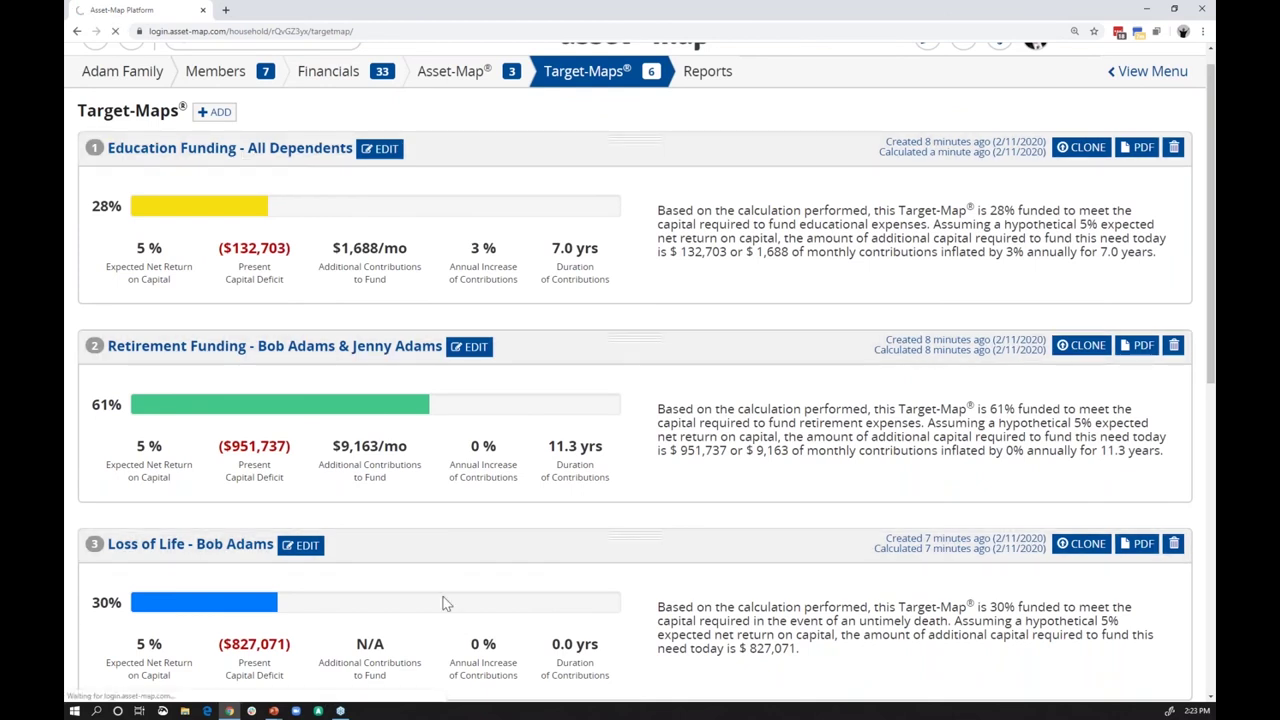
{"action": "left_click", "coordinate": [405, 355]}
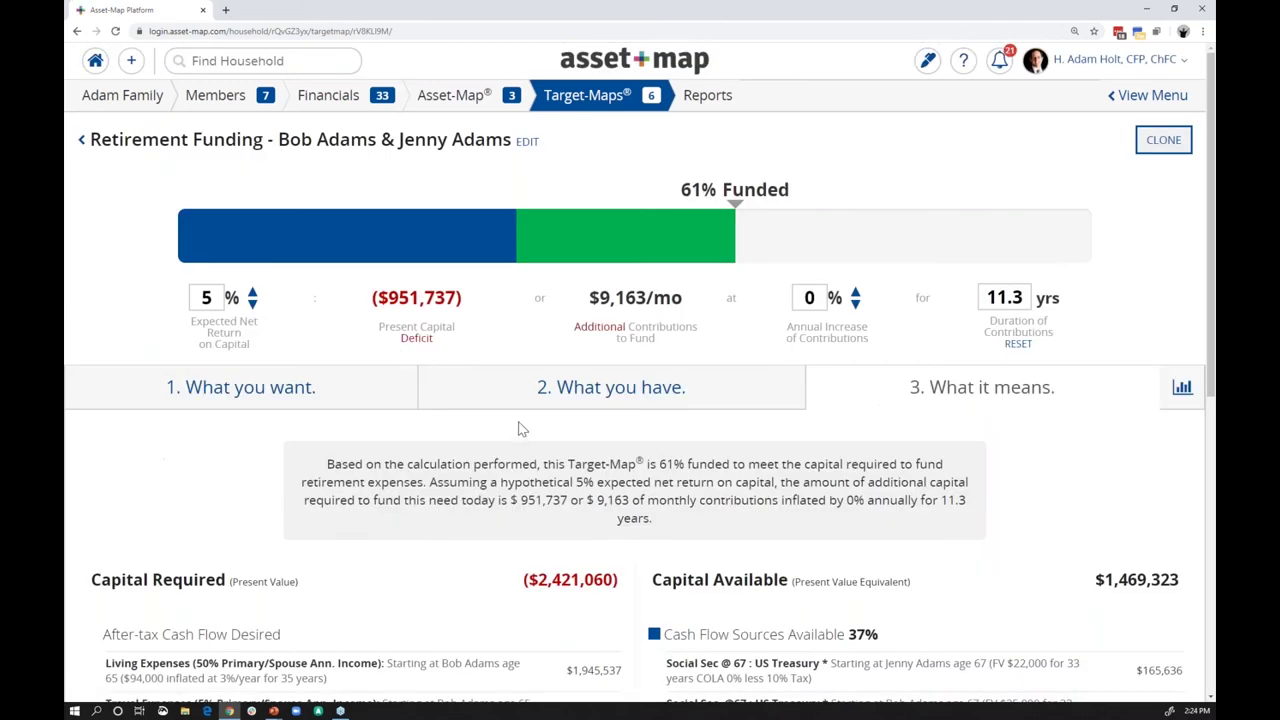
{"action": "scroll", "coordinate": [549, 489], "scroll_direction": "down", "scroll_amount": 3}
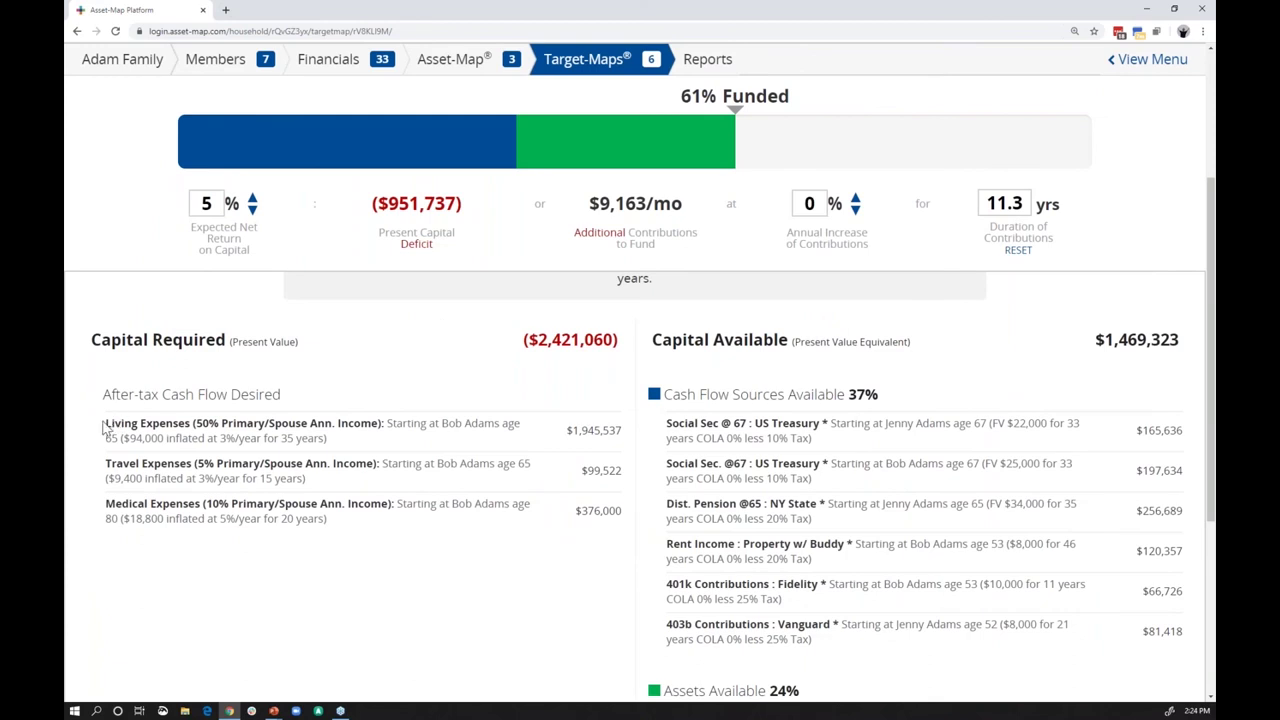
{"action": "left_click_drag", "start_coordinate": [104, 424], "coordinate": [209, 422]}
{"action": "double_click", "coordinate": [204, 425]}
{"action": "left_click", "coordinate": [205, 424]}
{"action": "double_click", "coordinate": [112, 438]}
{"action": "double_click", "coordinate": [287, 438]}
{"action": "left_click_drag", "start_coordinate": [616, 431], "coordinate": [564, 432]}
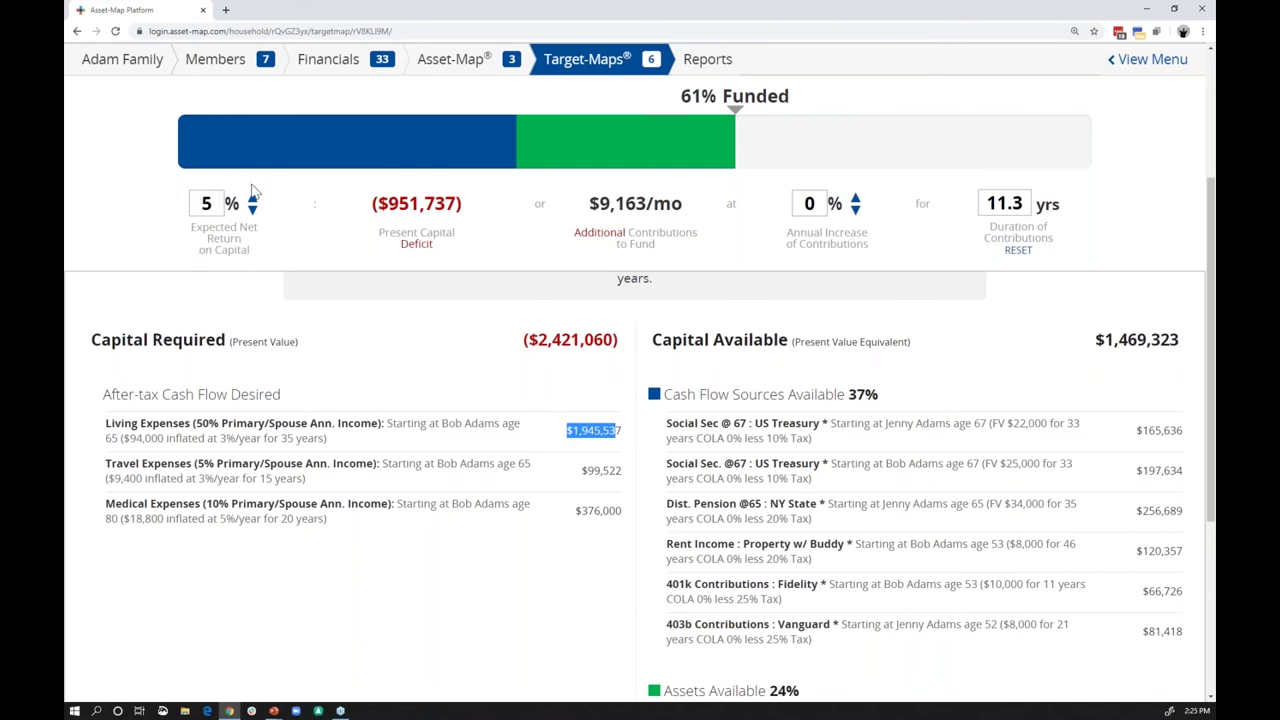
{"action": "left_click", "coordinate": [592, 432]}
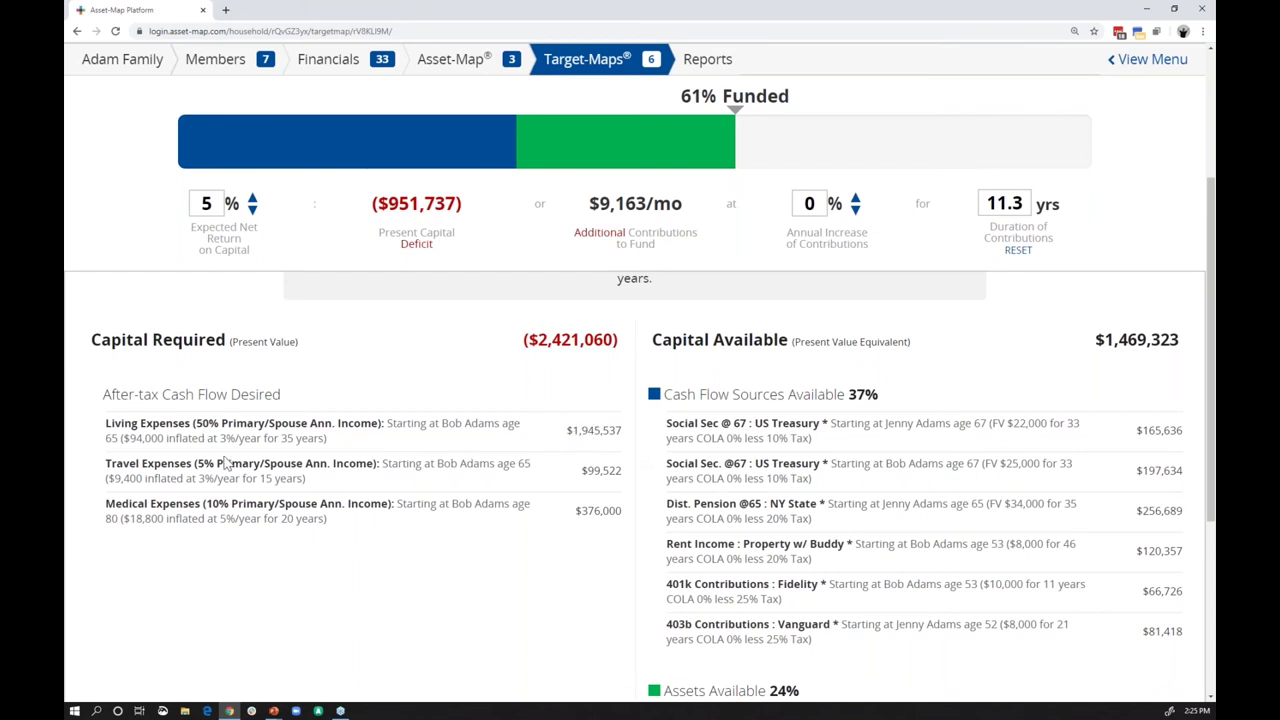
- Examine the assumptions behind the travel and medical expenses in the retirement capital required
{"action": "left_click_drag", "start_coordinate": [115, 463], "coordinate": [181, 478]}
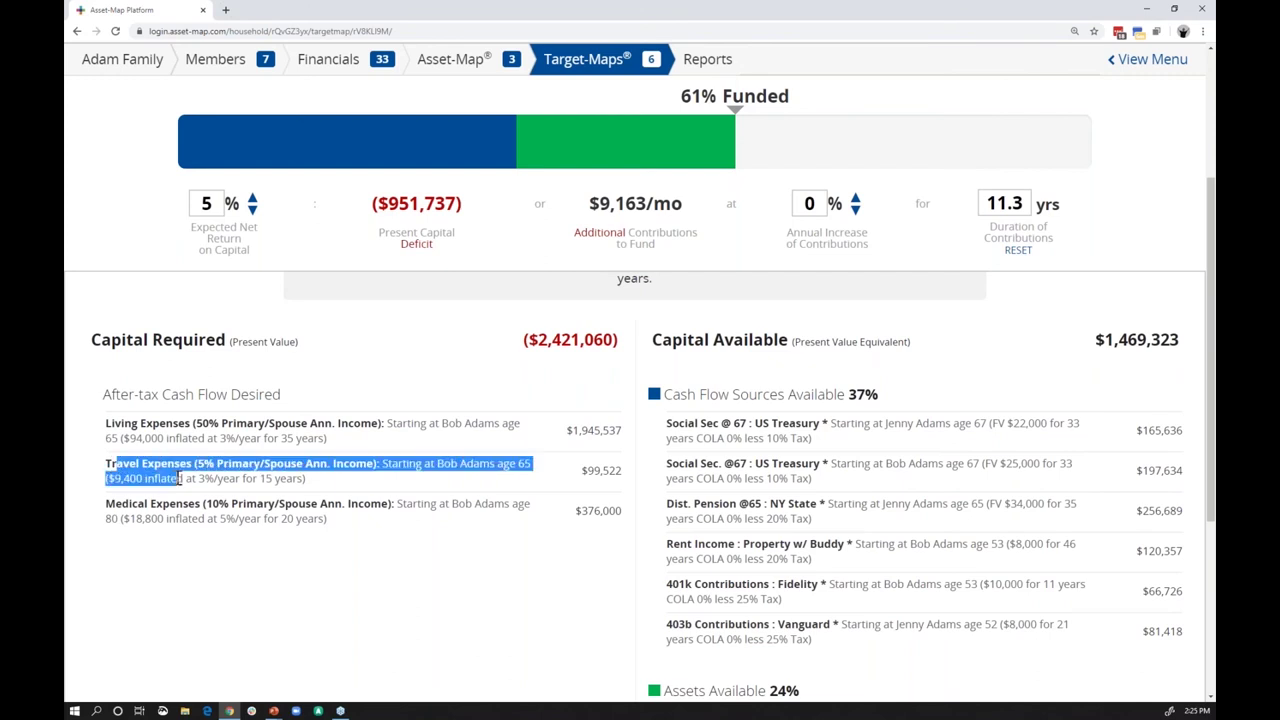
{"action": "left_click", "coordinate": [203, 476]}
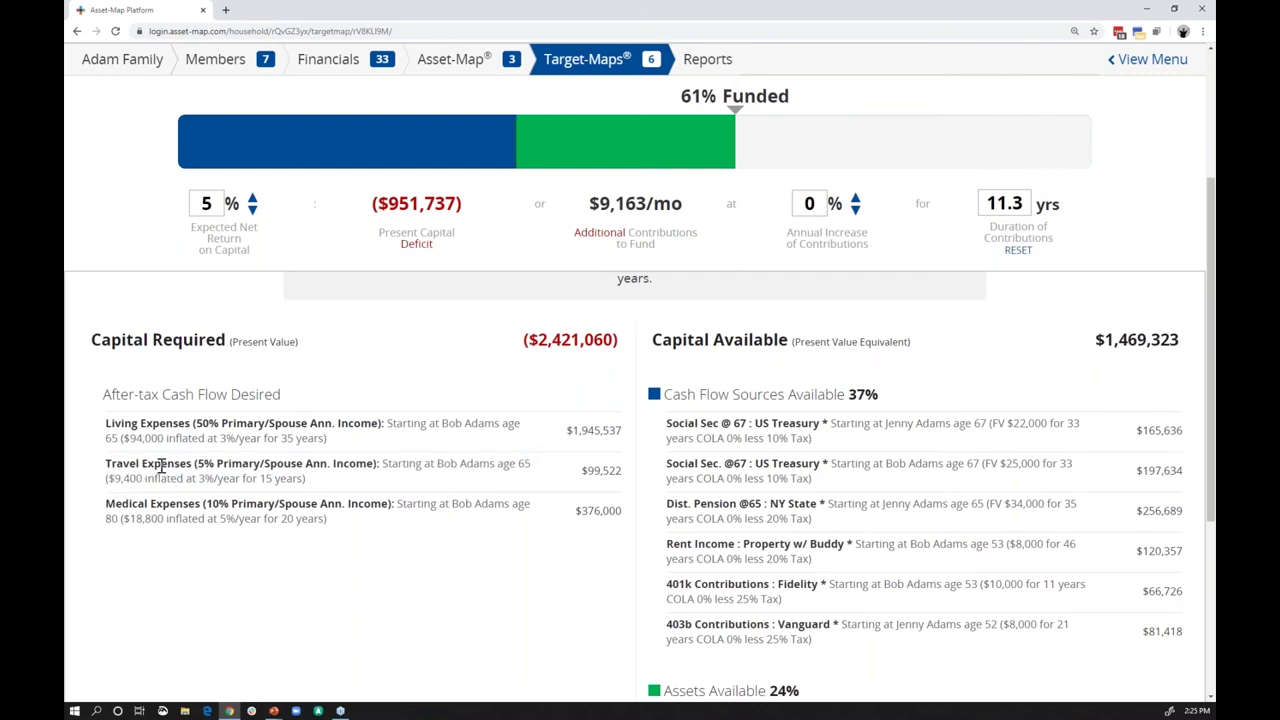
{"action": "left_click_drag", "start_coordinate": [116, 504], "coordinate": [229, 507]}
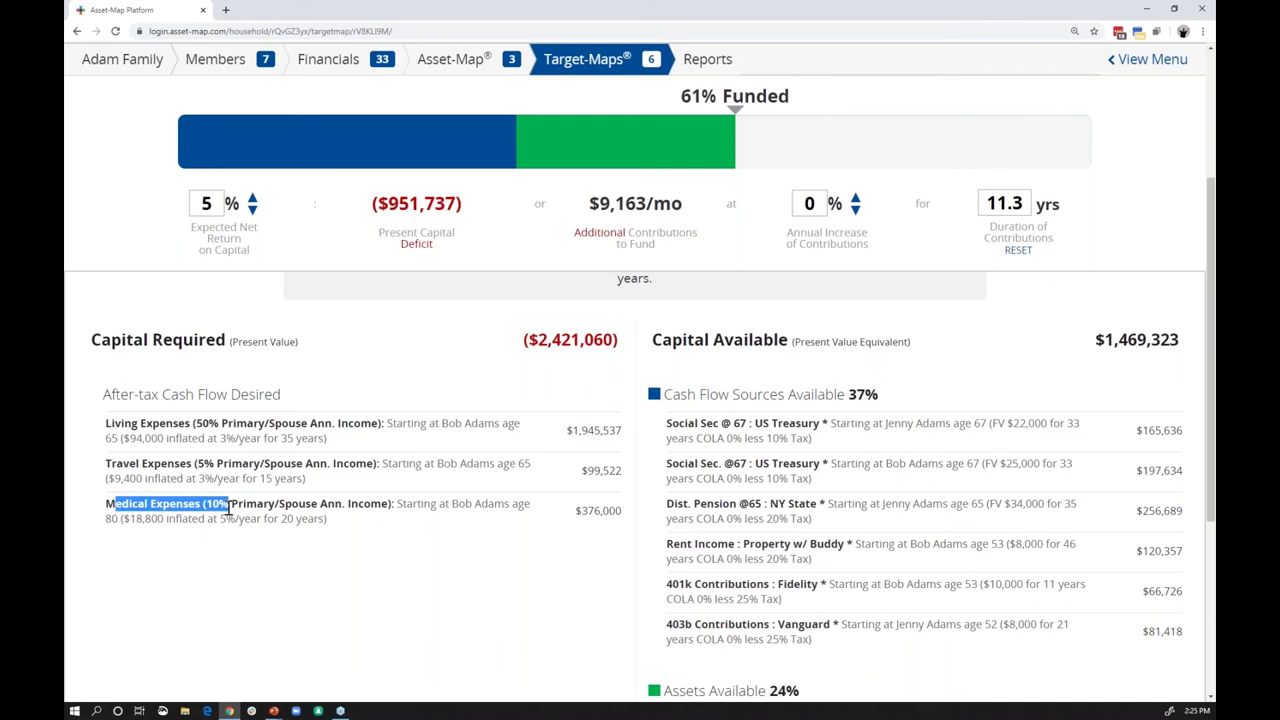
{"action": "left_click", "coordinate": [202, 467]}
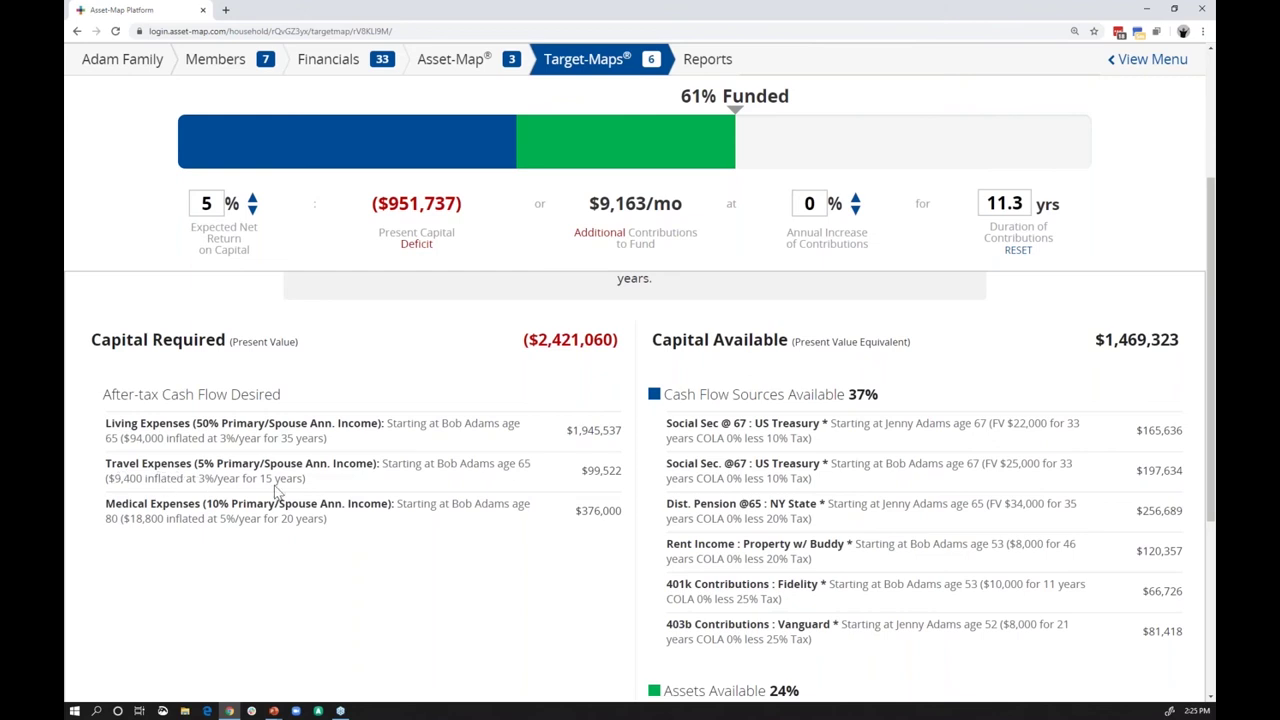
{"action": "scroll", "coordinate": [577, 481], "scroll_direction": "down", "scroll_amount": 1}
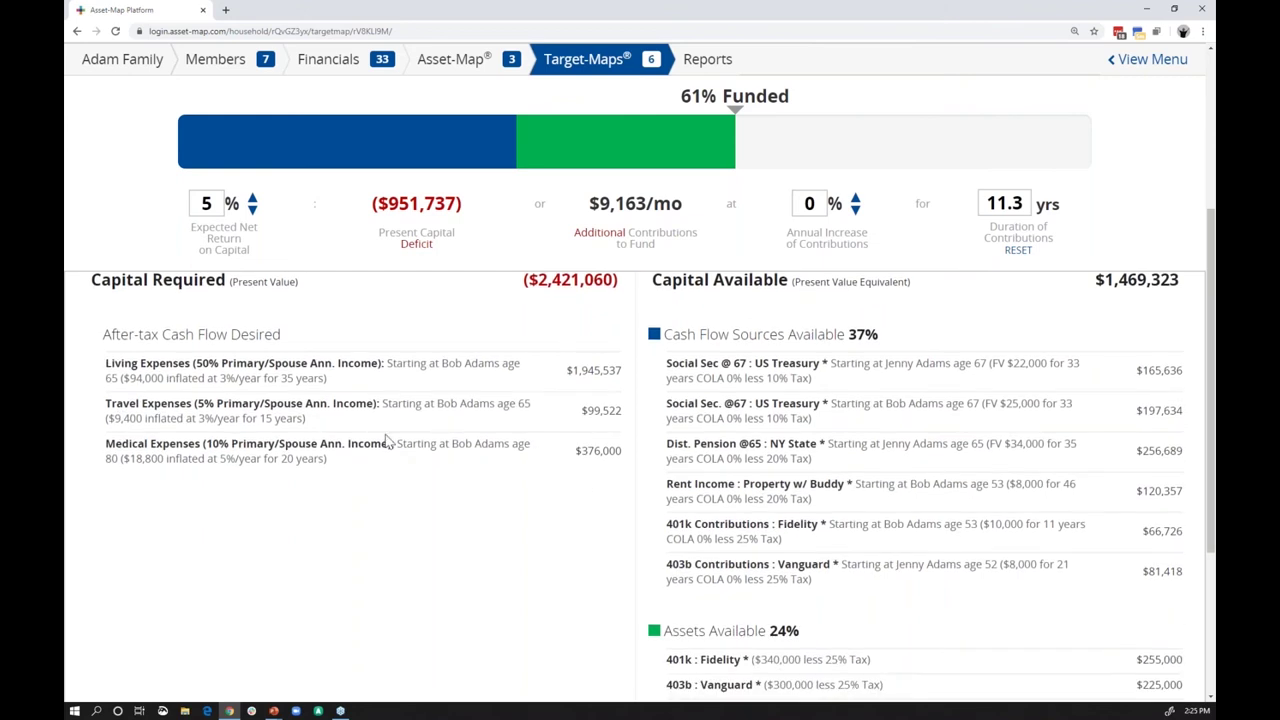
{"action": "double_click", "coordinate": [145, 460]}
- Exclude the Medical Expenses from the desired retirement cash flows and view that entry's details without changing them
{"action": "scroll", "coordinate": [606, 470], "scroll_direction": "up", "scroll_amount": 2}
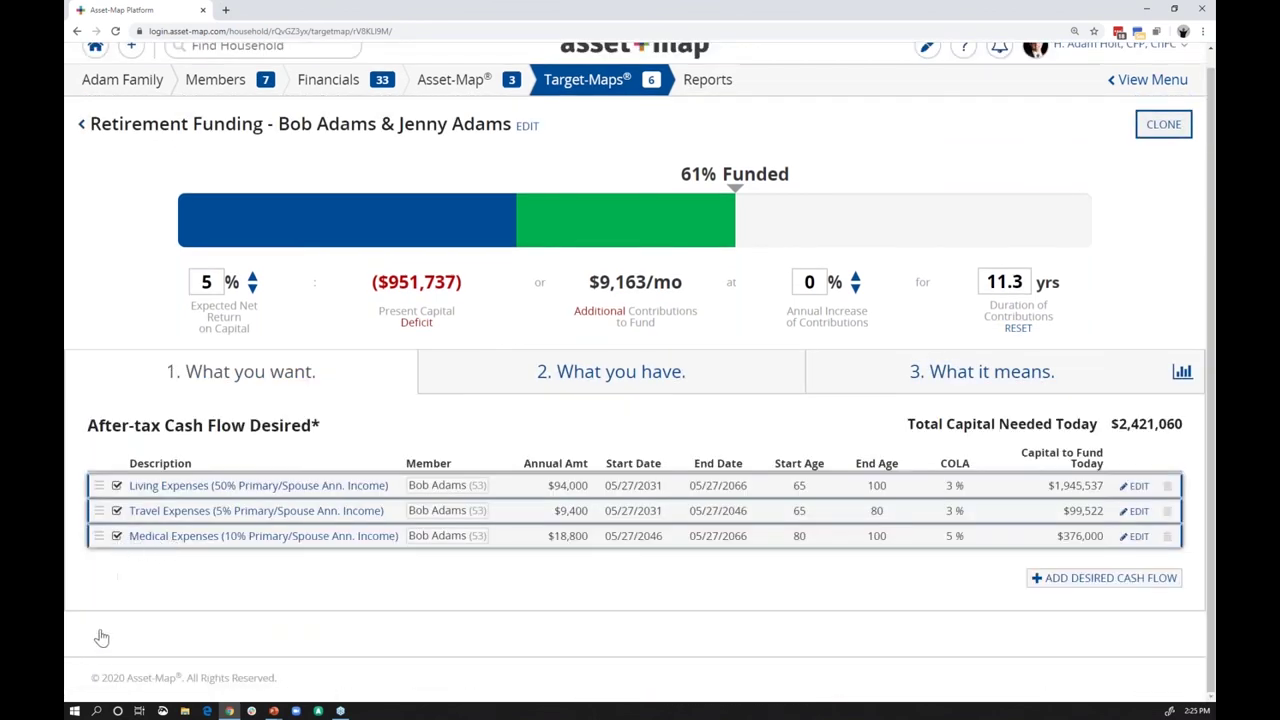
{"action": "left_click", "coordinate": [116, 536]}
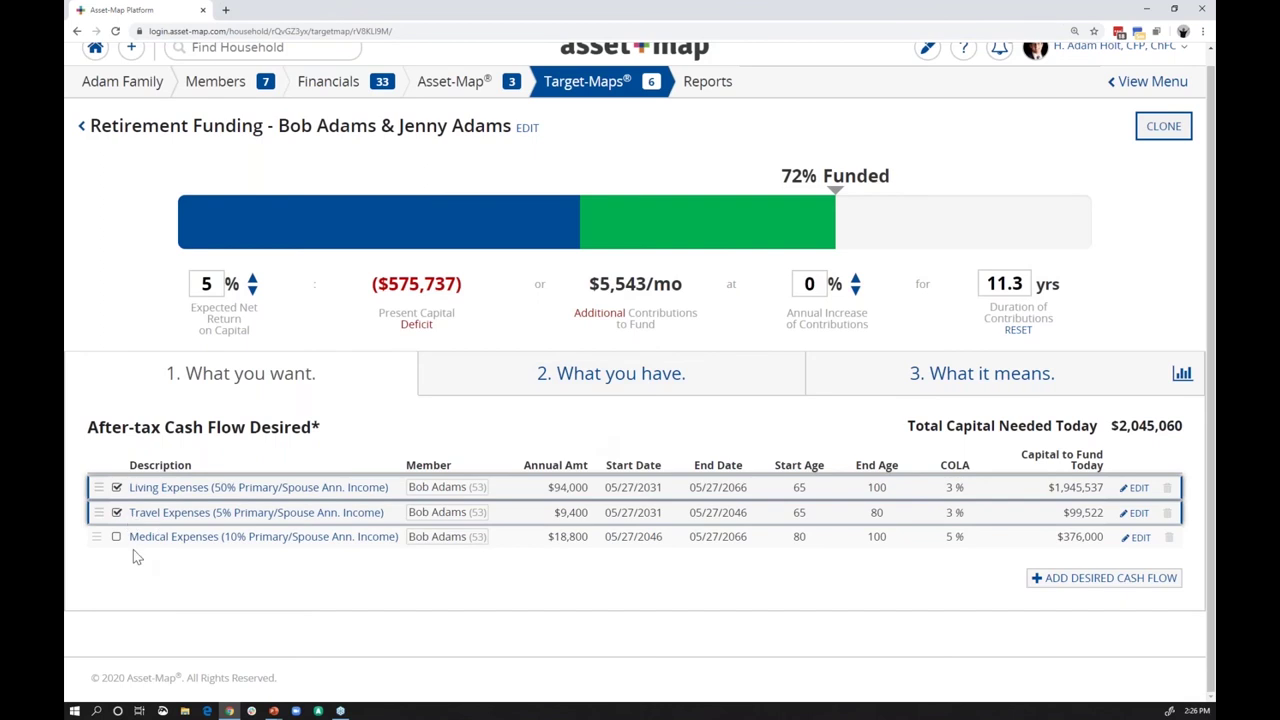
{"action": "left_click", "coordinate": [253, 537]}
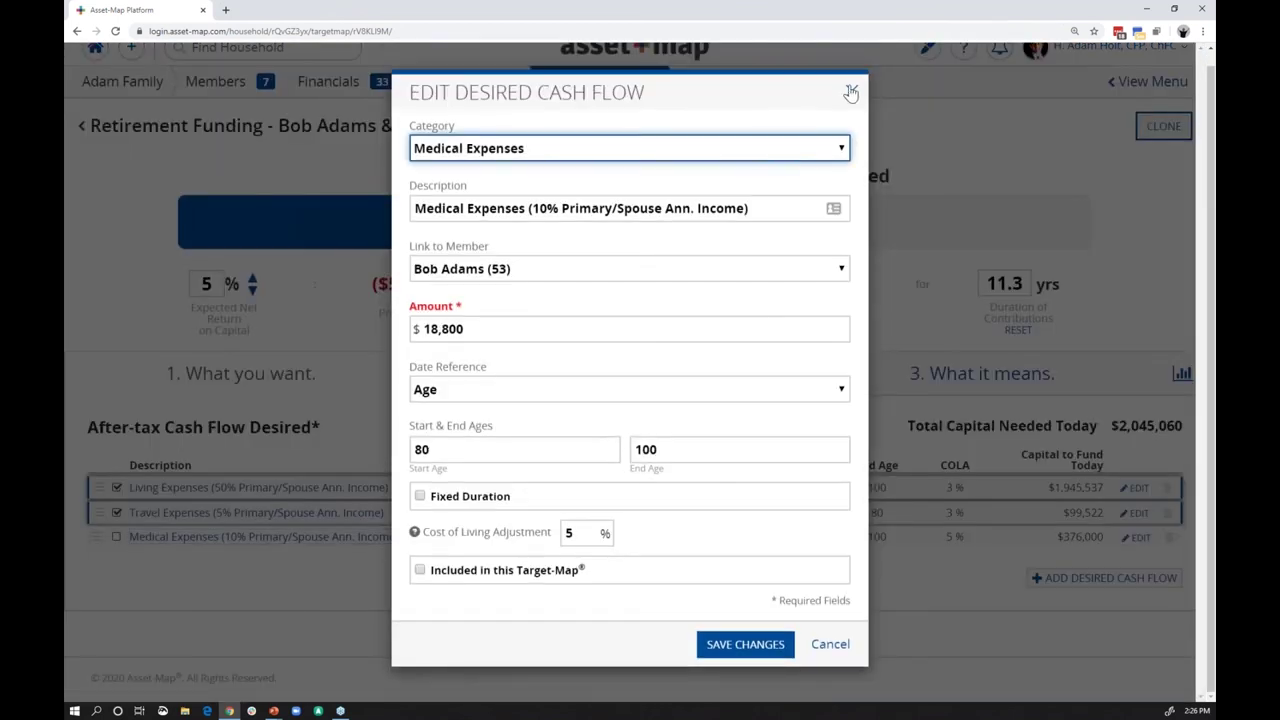
{"action": "left_click", "coordinate": [850, 93]}
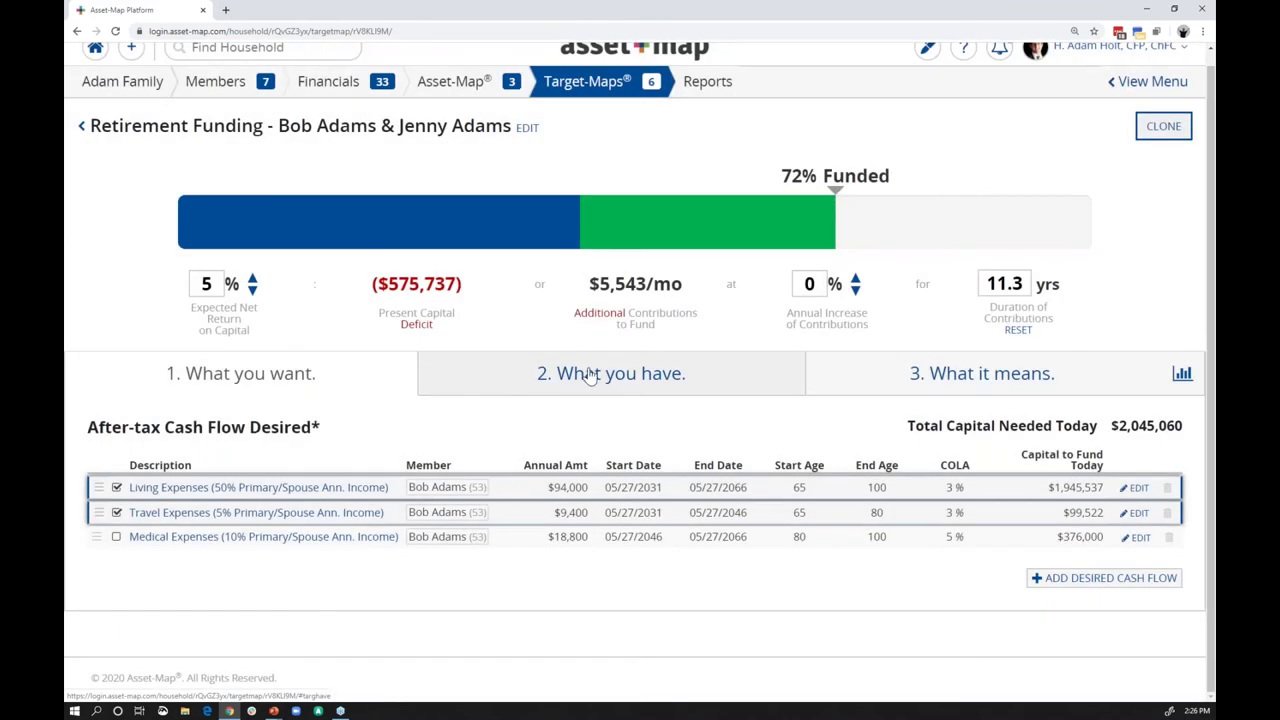
- In the available cash flow sources, set the cost-of-living adjustment of the $22,000 Social Sec @ 67 entry to 2%
{"action": "left_click", "coordinate": [590, 375]}
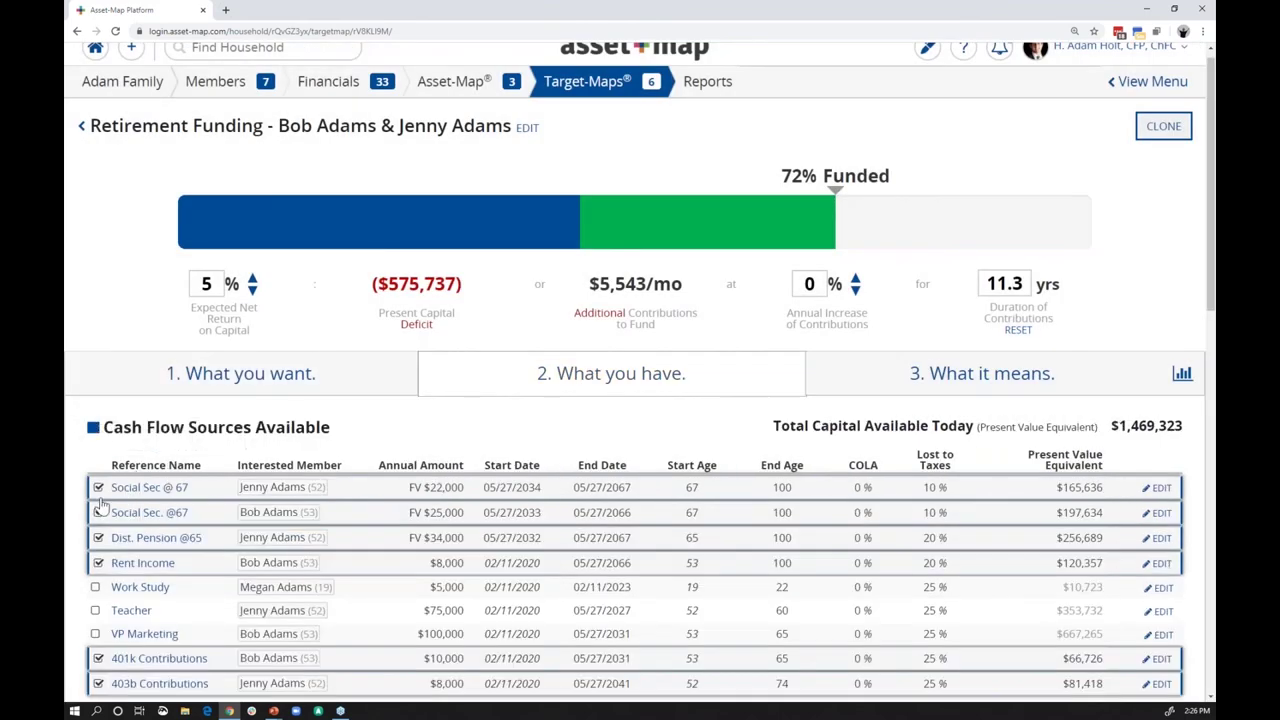
{"action": "scroll", "coordinate": [101, 505], "scroll_direction": "down", "scroll_amount": 1}
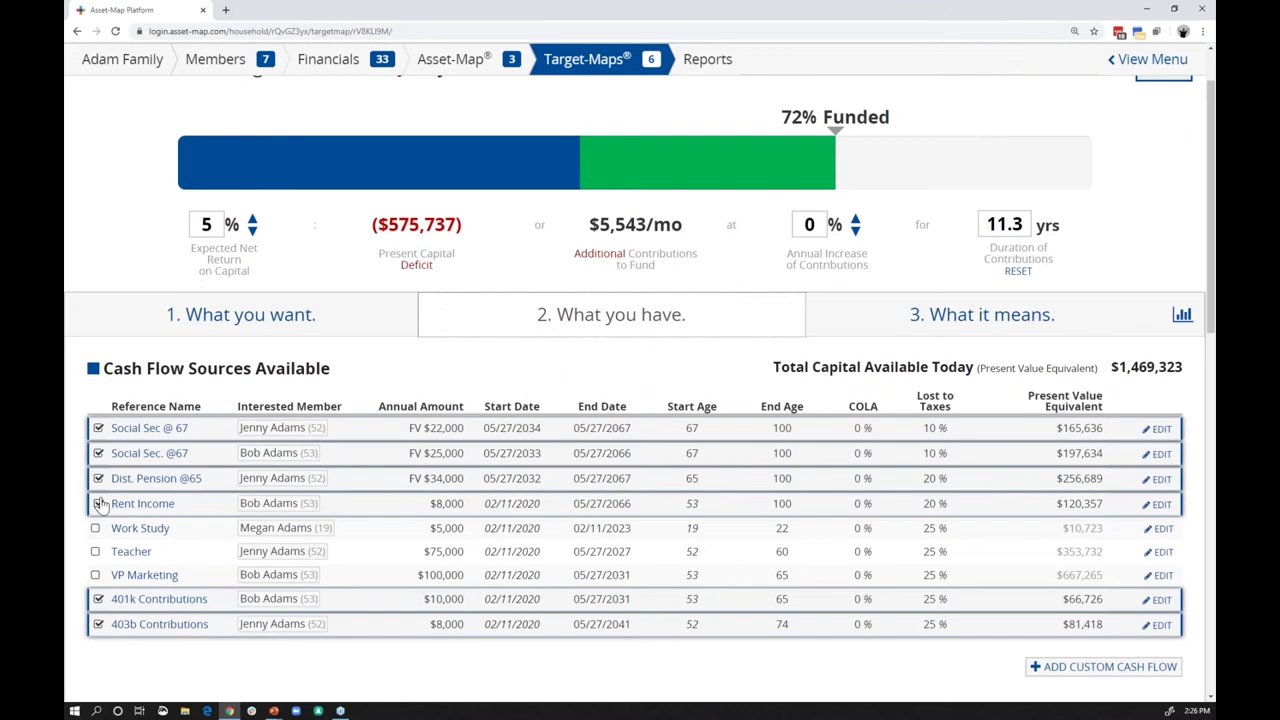
{"action": "left_click", "coordinate": [149, 428]}
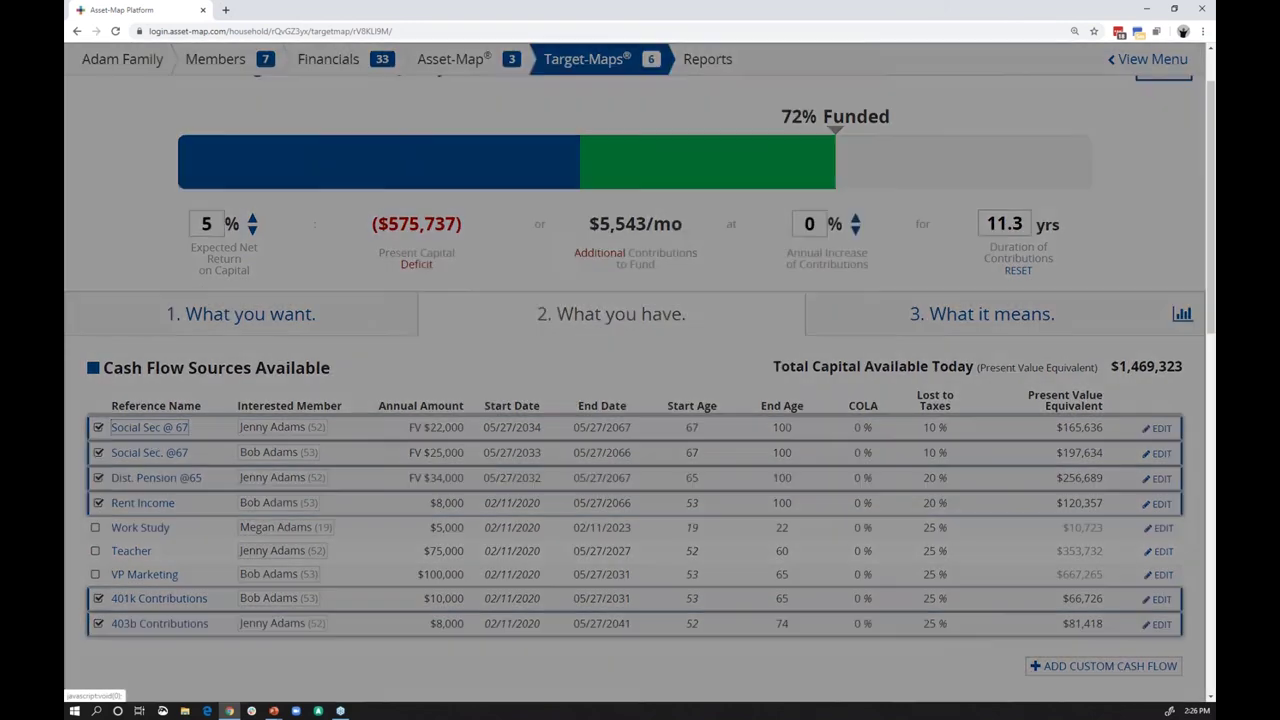
{"action": "left_click", "coordinate": [597, 386]}
{"action": "type", "text": "2"}
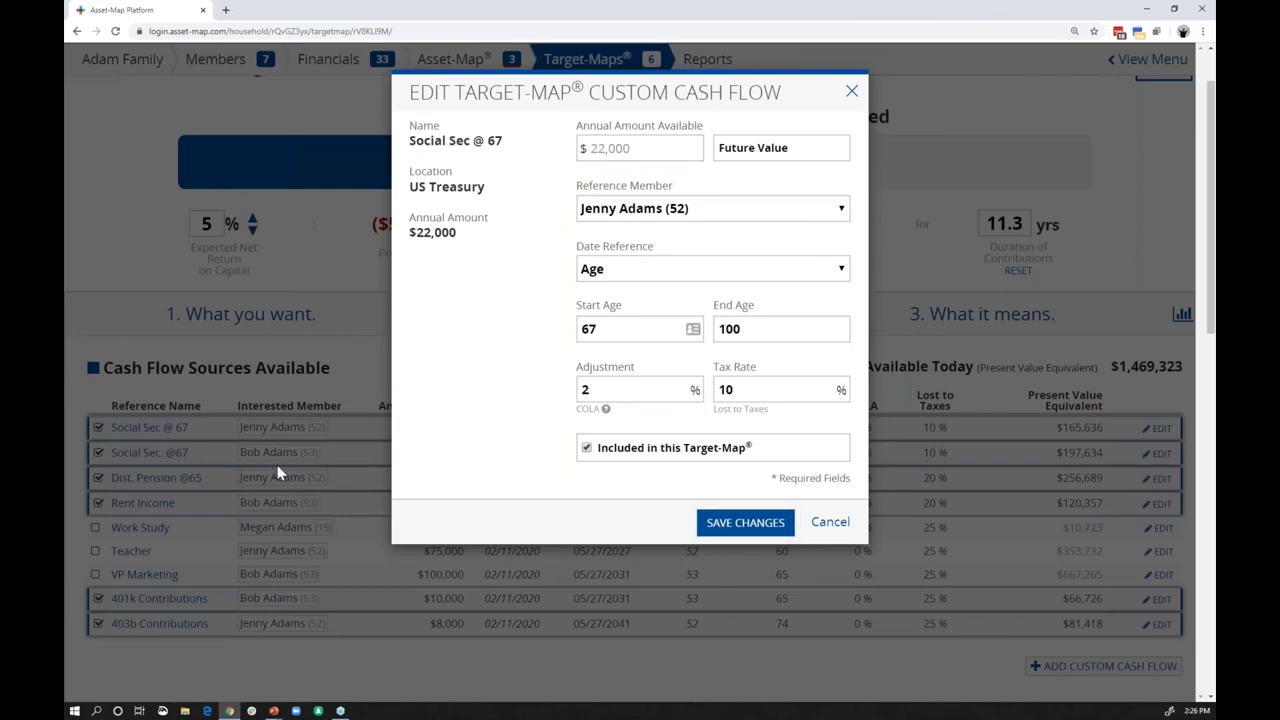
{"action": "left_click", "coordinate": [716, 522]}
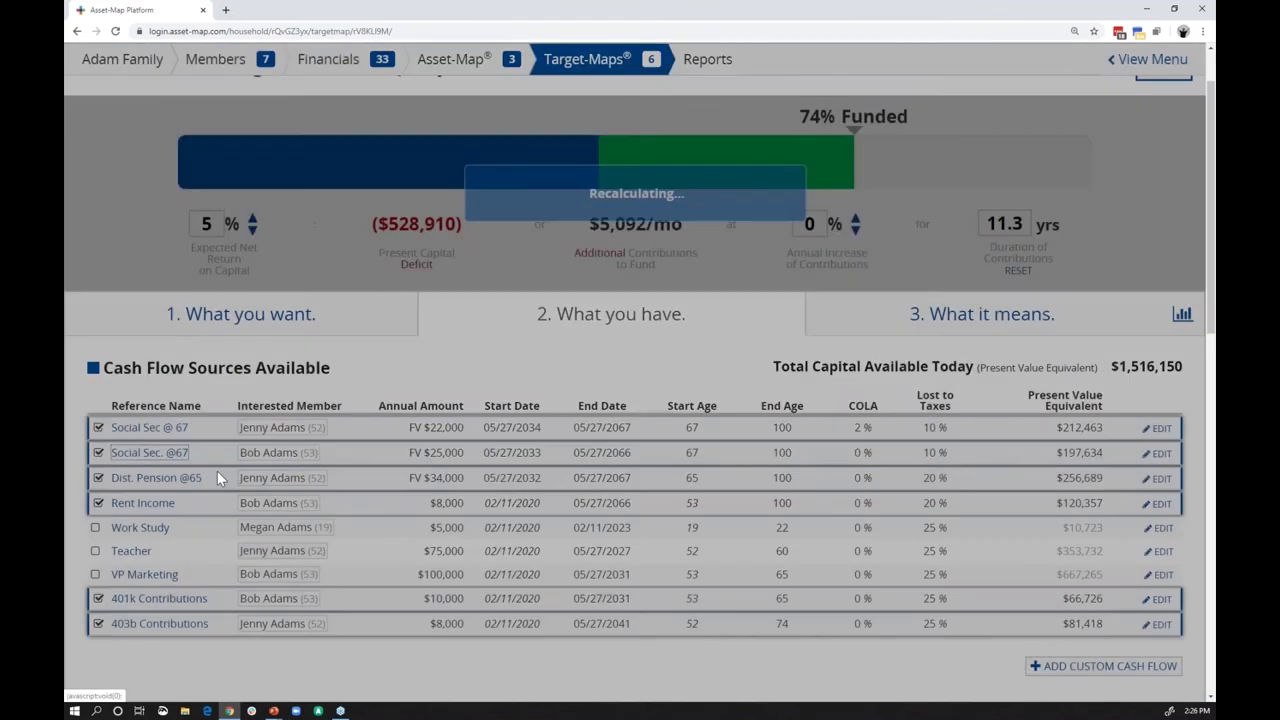
{"action": "left_click", "coordinate": [150, 452]}
{"action": "double_click", "coordinate": [580, 390]}
{"action": "type", "text": "2"}
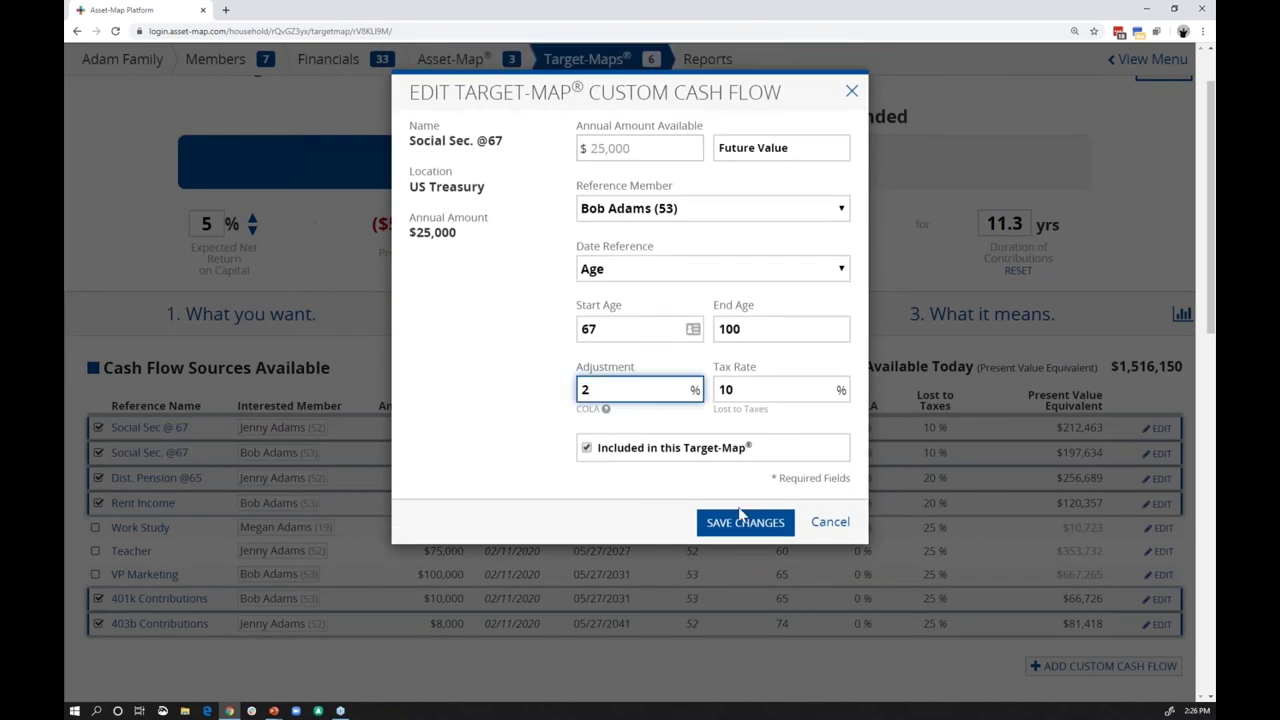
{"action": "left_click", "coordinate": [741, 518]}
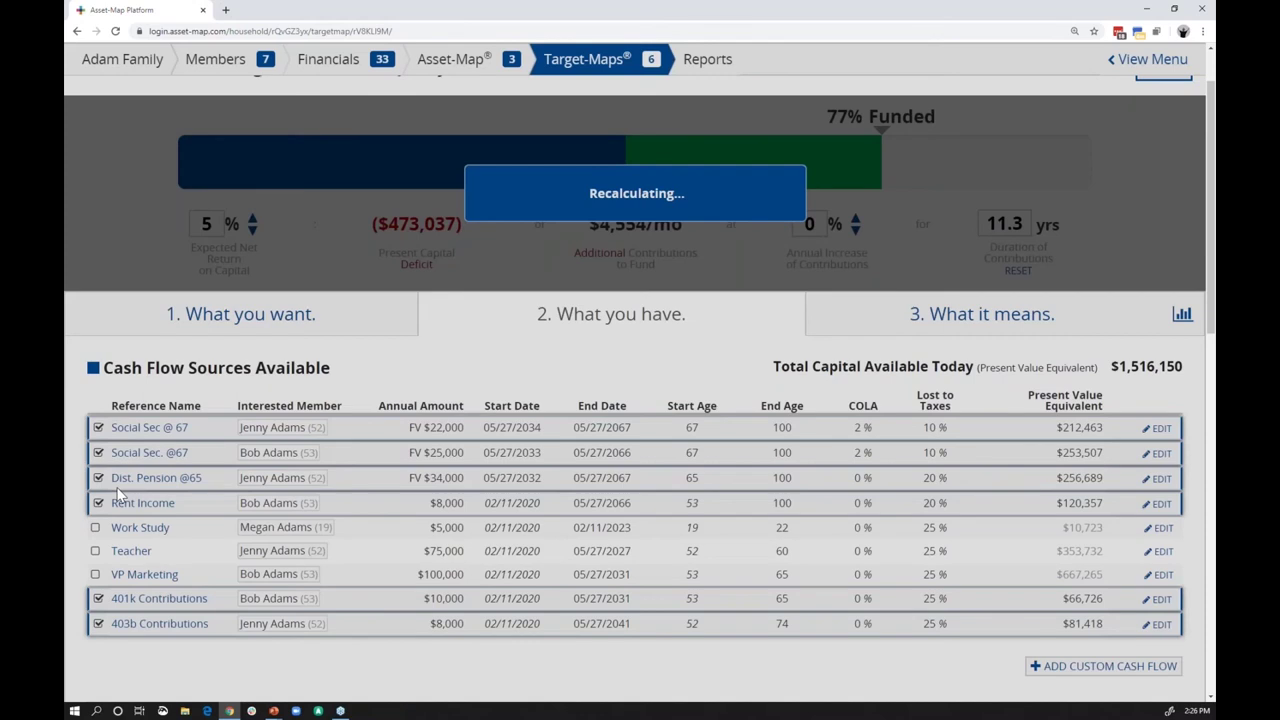
{"action": "key", "text": "Return"}
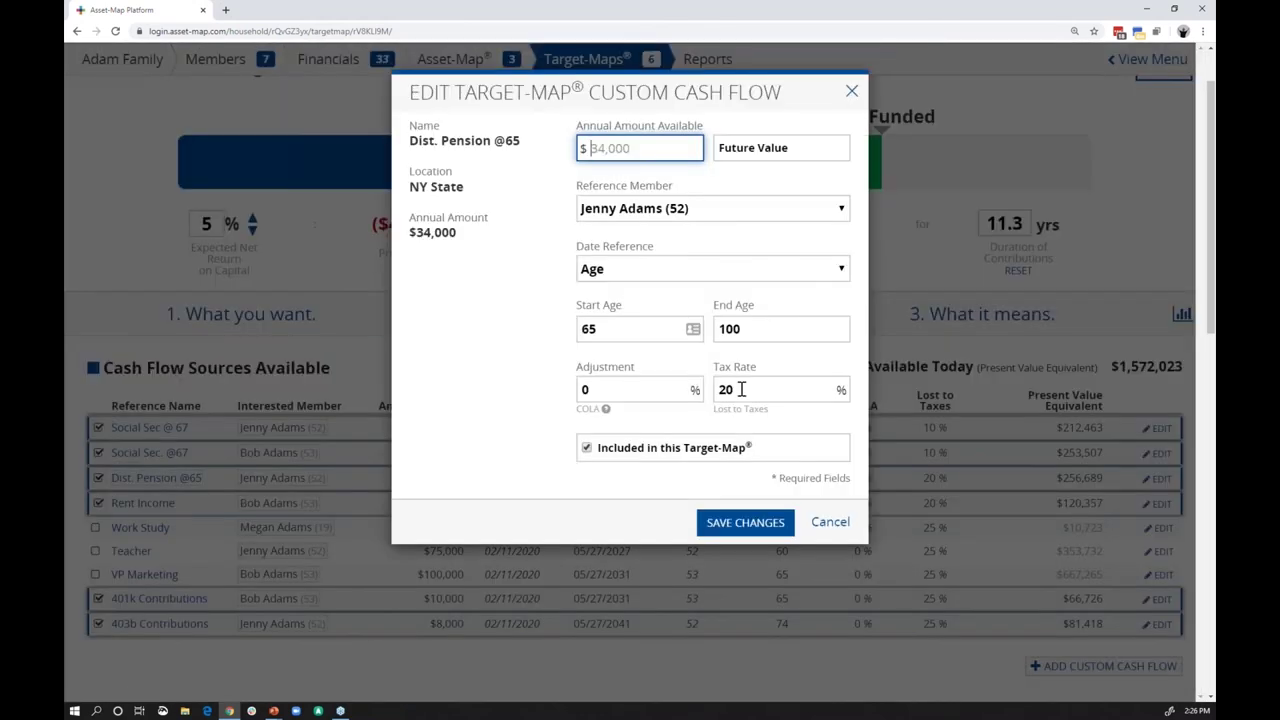
{"action": "left_click", "coordinate": [838, 525]}
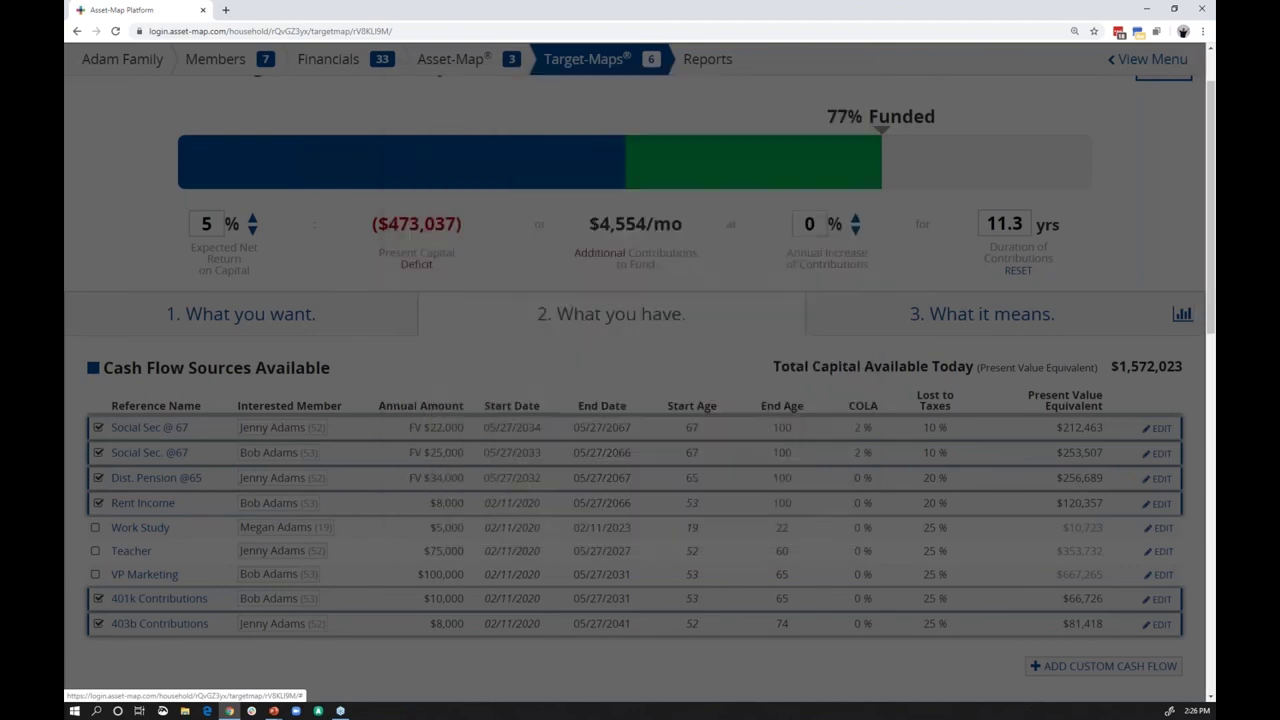
- Set the start age of the Rent Income cash flow to 65
{"action": "scroll", "coordinate": [181, 468], "scroll_direction": "down", "scroll_amount": 1}
{"action": "left_click", "coordinate": [143, 443]}
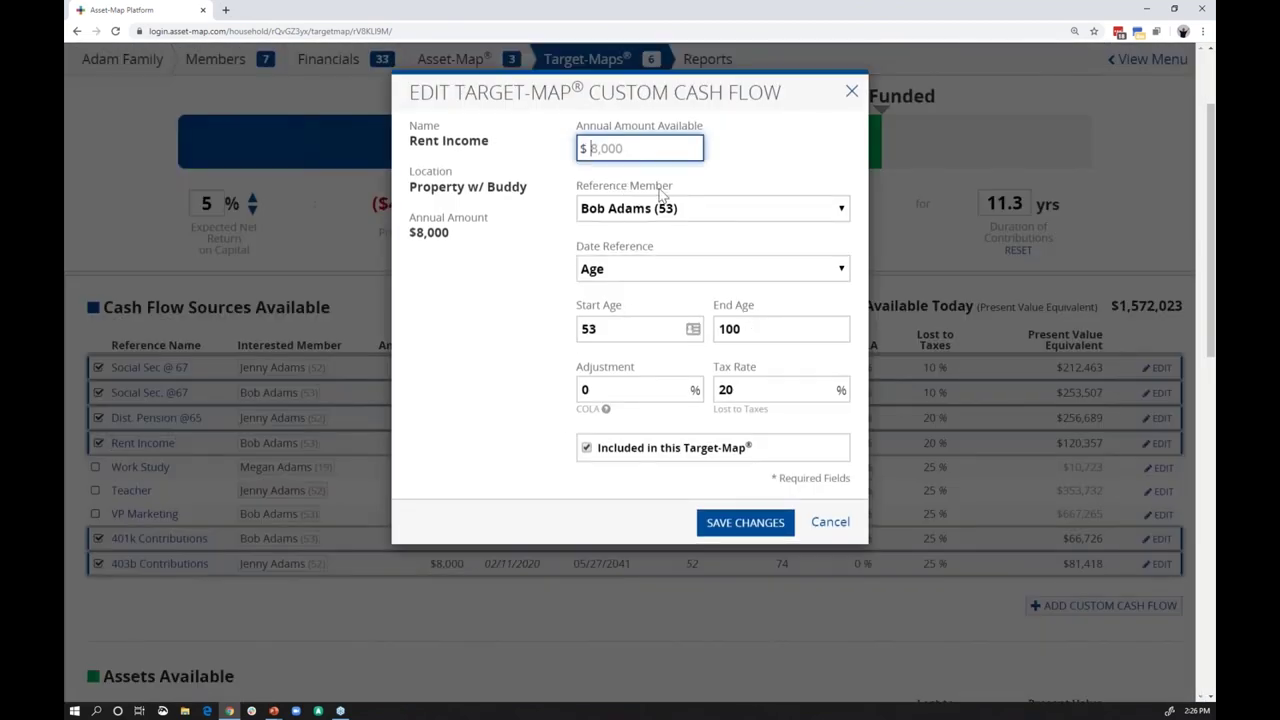
{"action": "double_click", "coordinate": [606, 330]}
{"action": "type", "text": "65"}
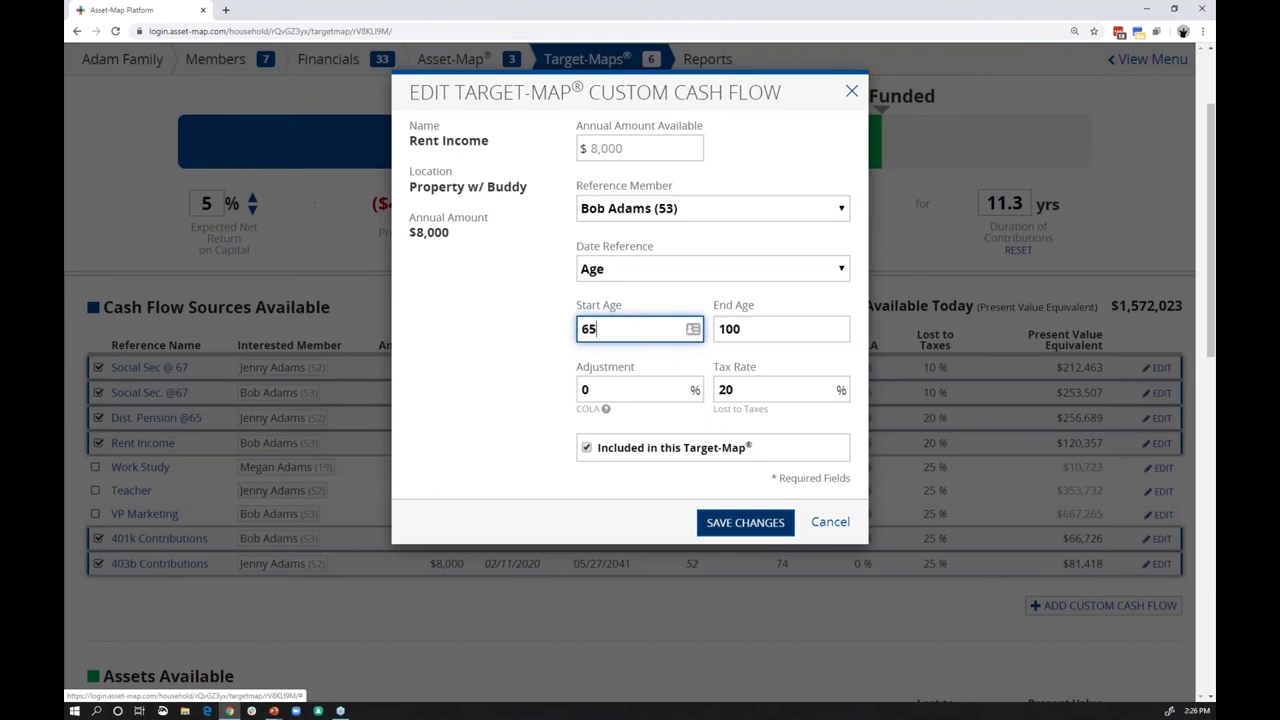
{"action": "left_click", "coordinate": [743, 524]}
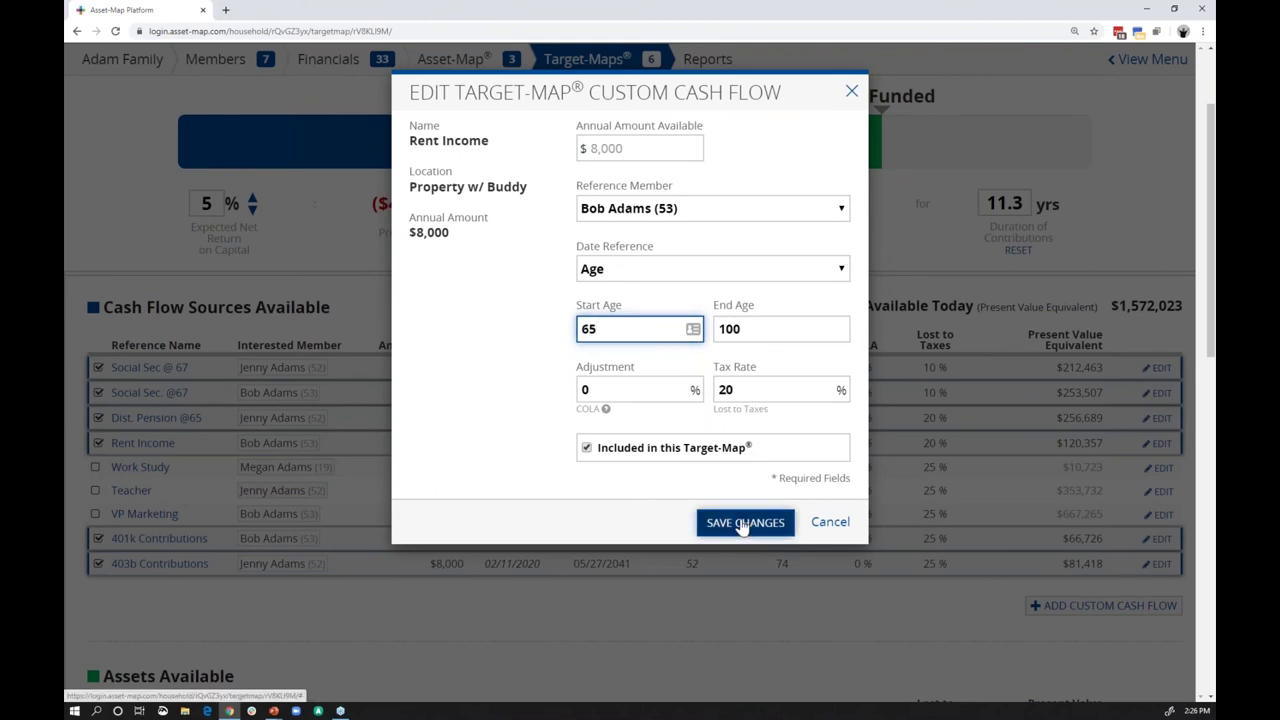
{"action": "scroll", "coordinate": [210, 513], "scroll_direction": "down", "scroll_amount": 1}
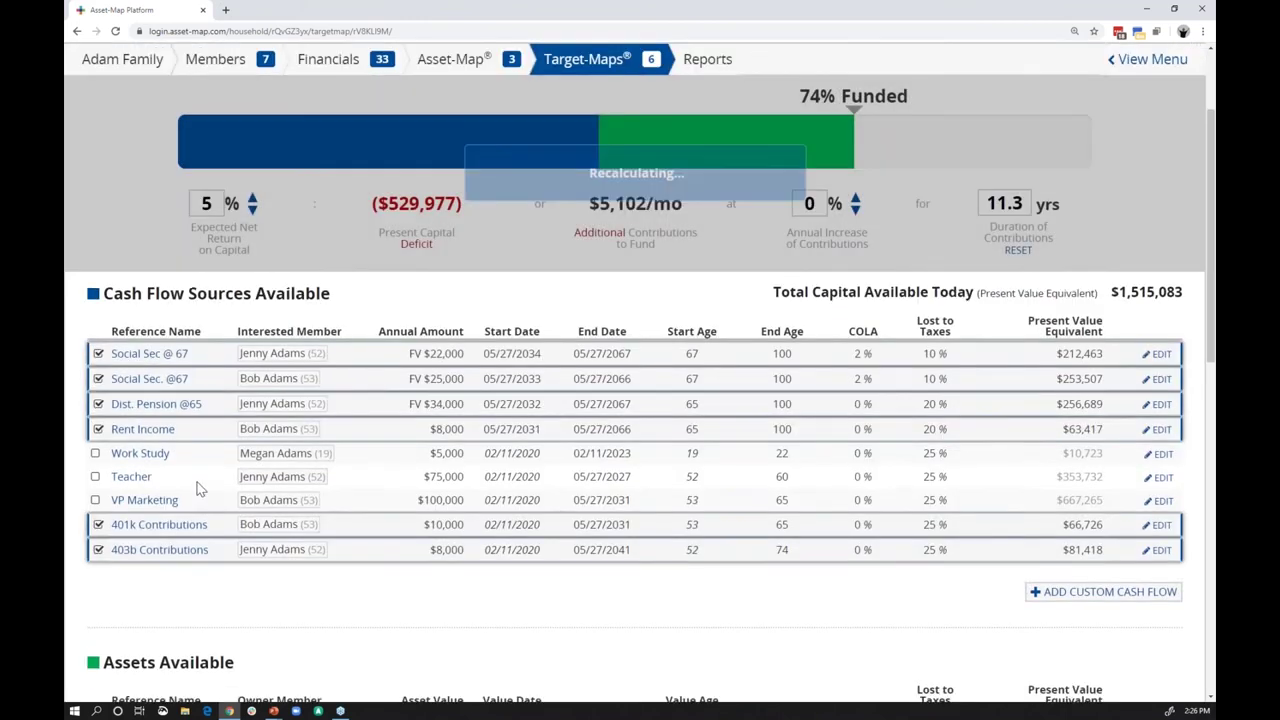
{"action": "scroll", "coordinate": [222, 515], "scroll_direction": "down", "scroll_amount": 1}
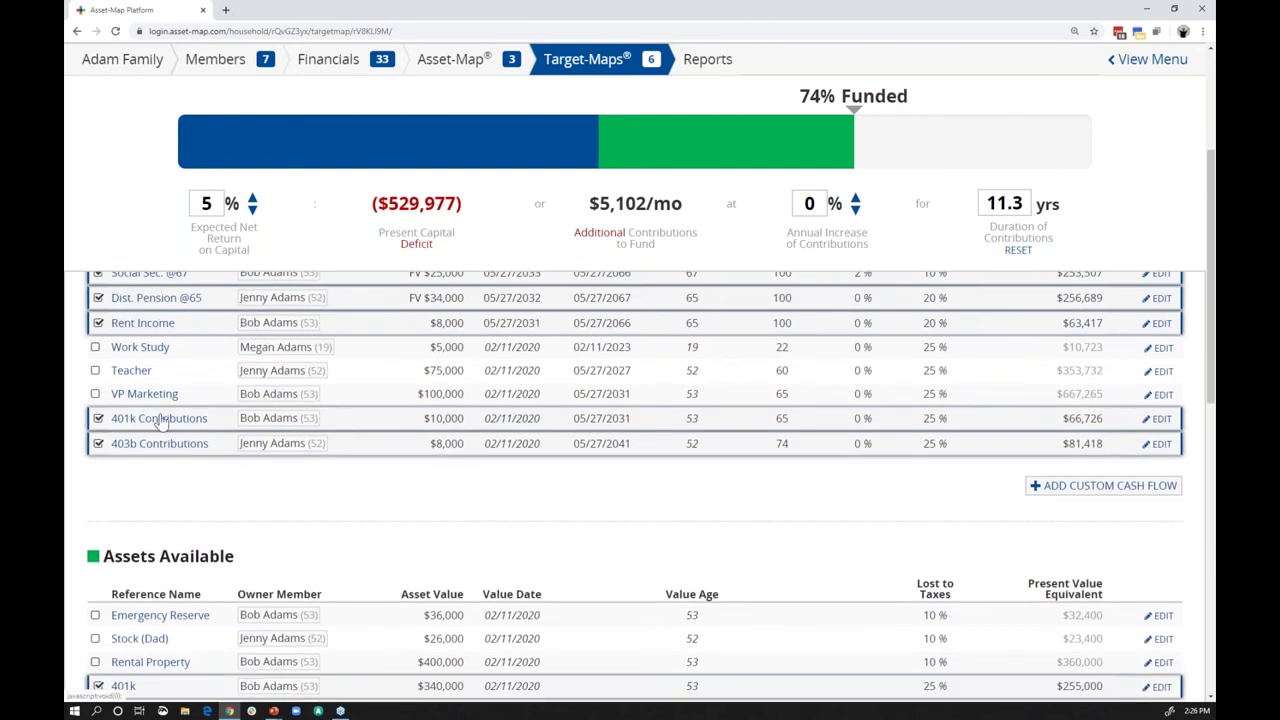
- Set the cost-of-living adjustment of the 401k Contributions entry in the available cash flow sources to 3%
{"action": "scroll", "coordinate": [165, 425], "scroll_direction": "up", "scroll_amount": 2}
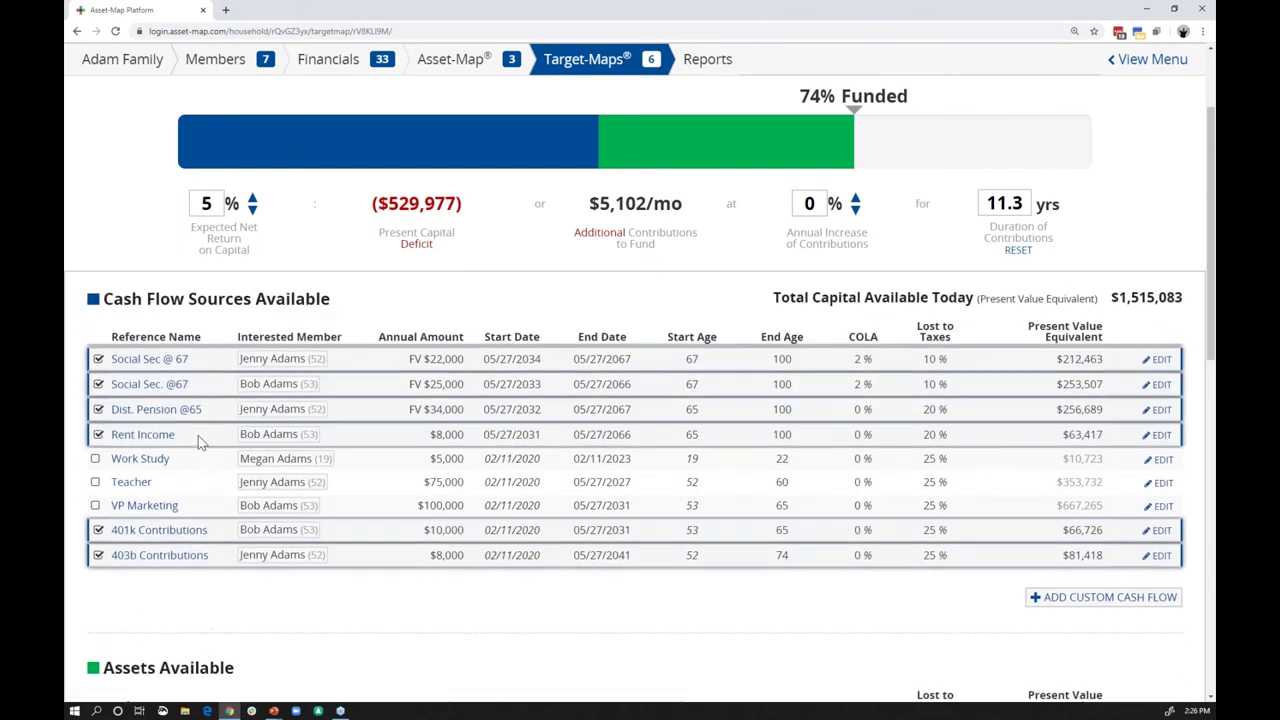
{"action": "scroll", "coordinate": [200, 442], "scroll_direction": "up", "scroll_amount": 1}
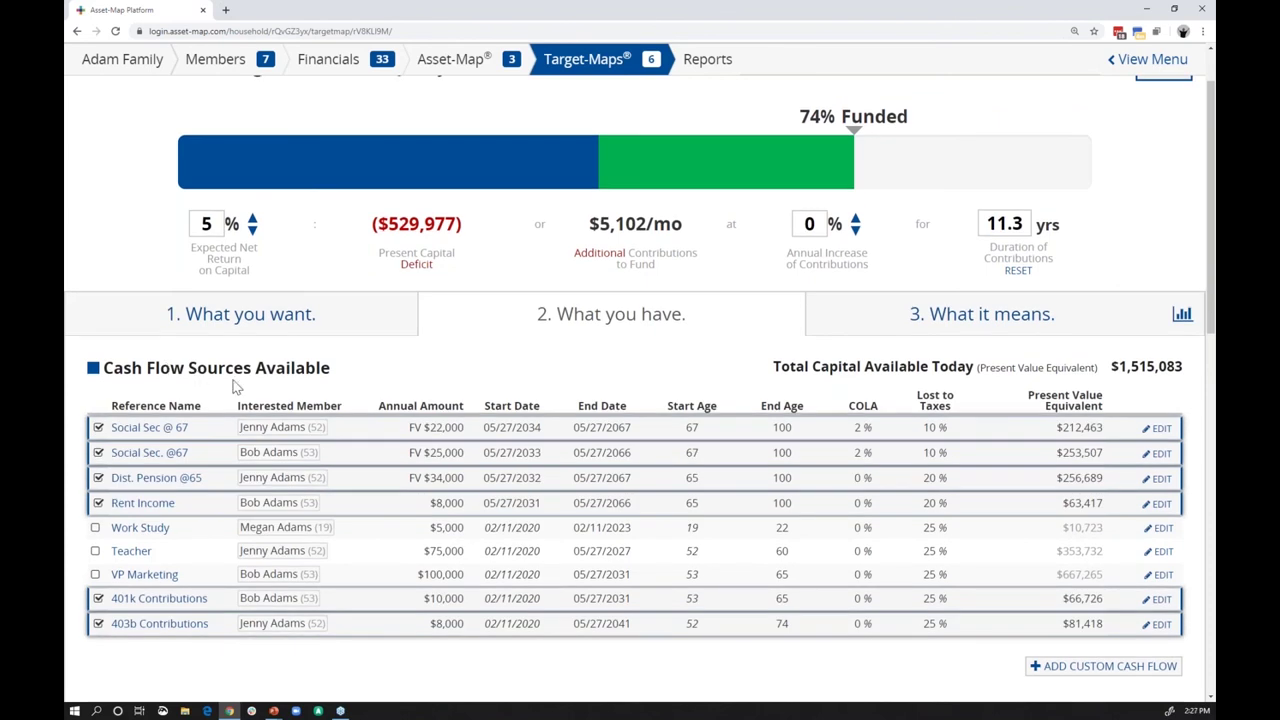
{"action": "left_click_drag", "start_coordinate": [214, 372], "coordinate": [244, 372]}
{"action": "left_click", "coordinate": [261, 370]}
{"action": "scroll", "coordinate": [200, 605], "scroll_direction": "down", "scroll_amount": 1}
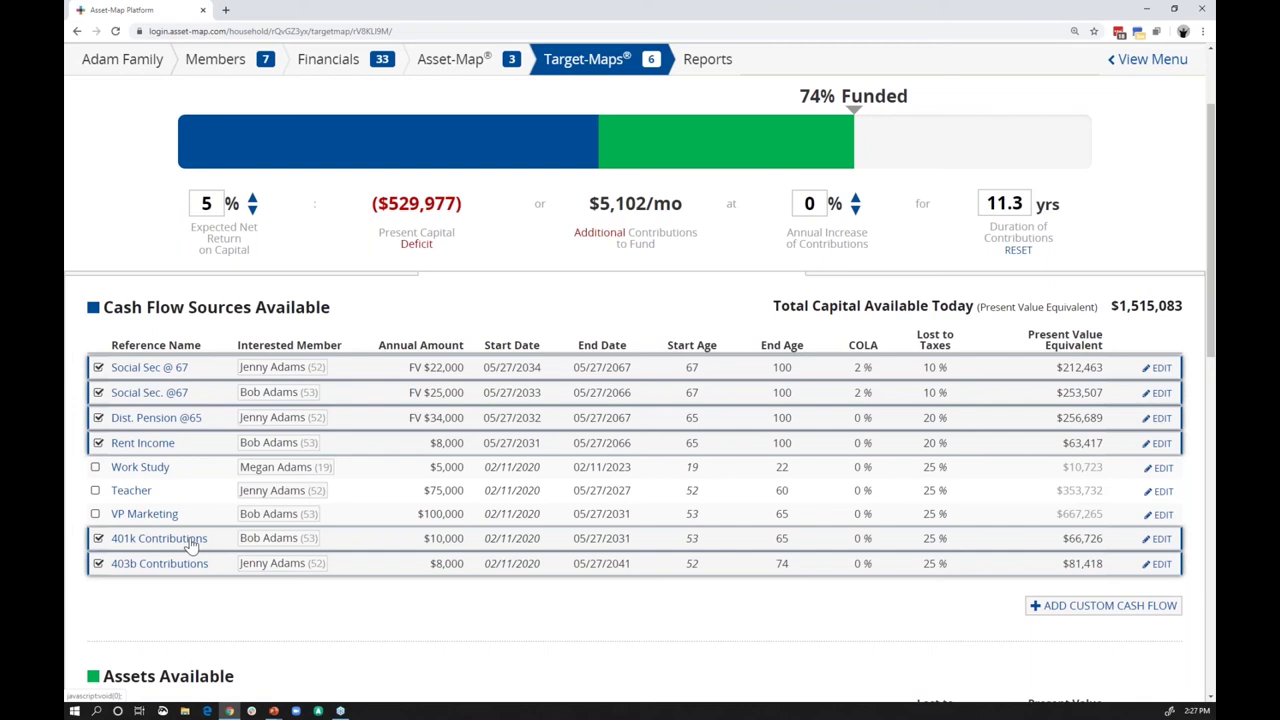
{"action": "left_click", "coordinate": [191, 541]}
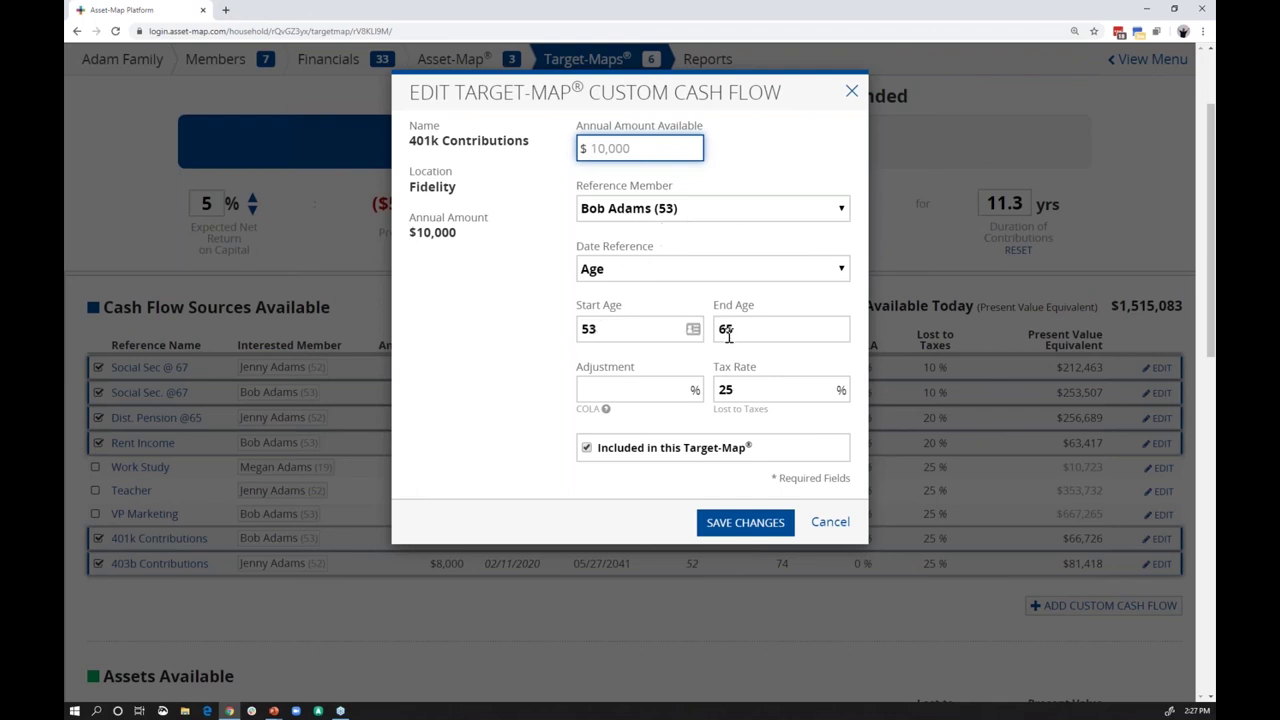
{"action": "left_click", "coordinate": [643, 390]}
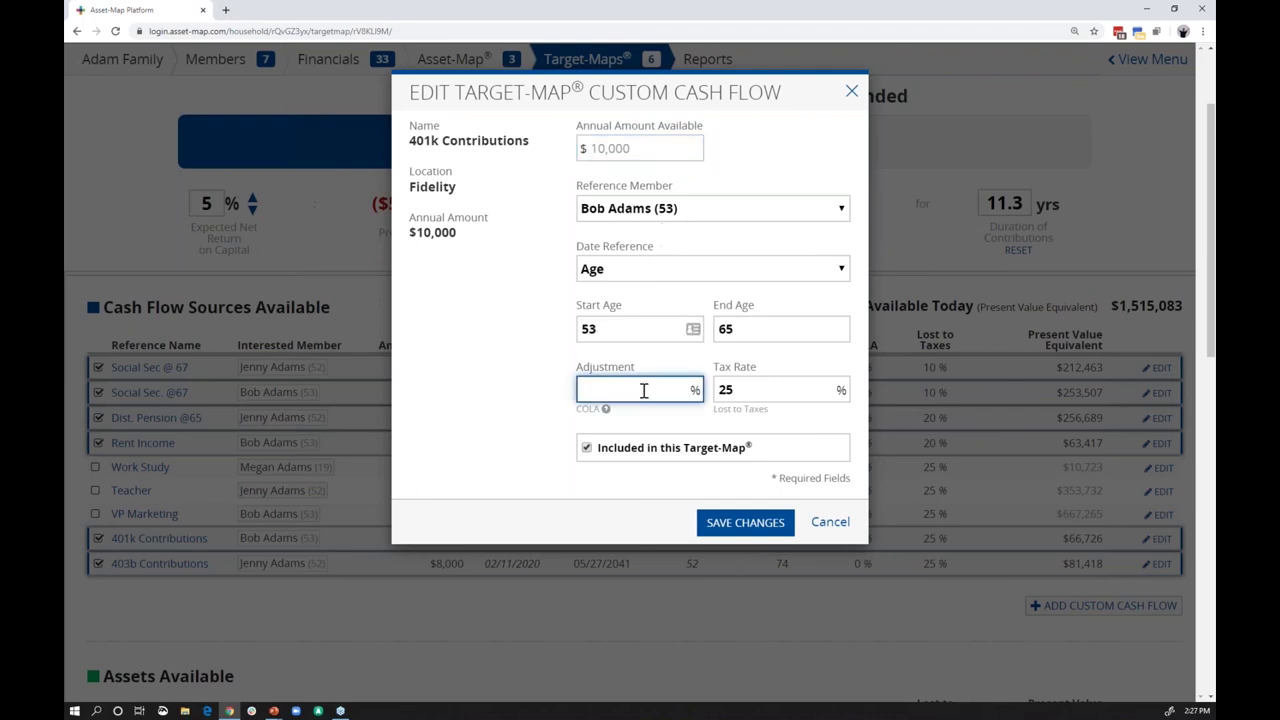
{"action": "left_click", "coordinate": [746, 522]}
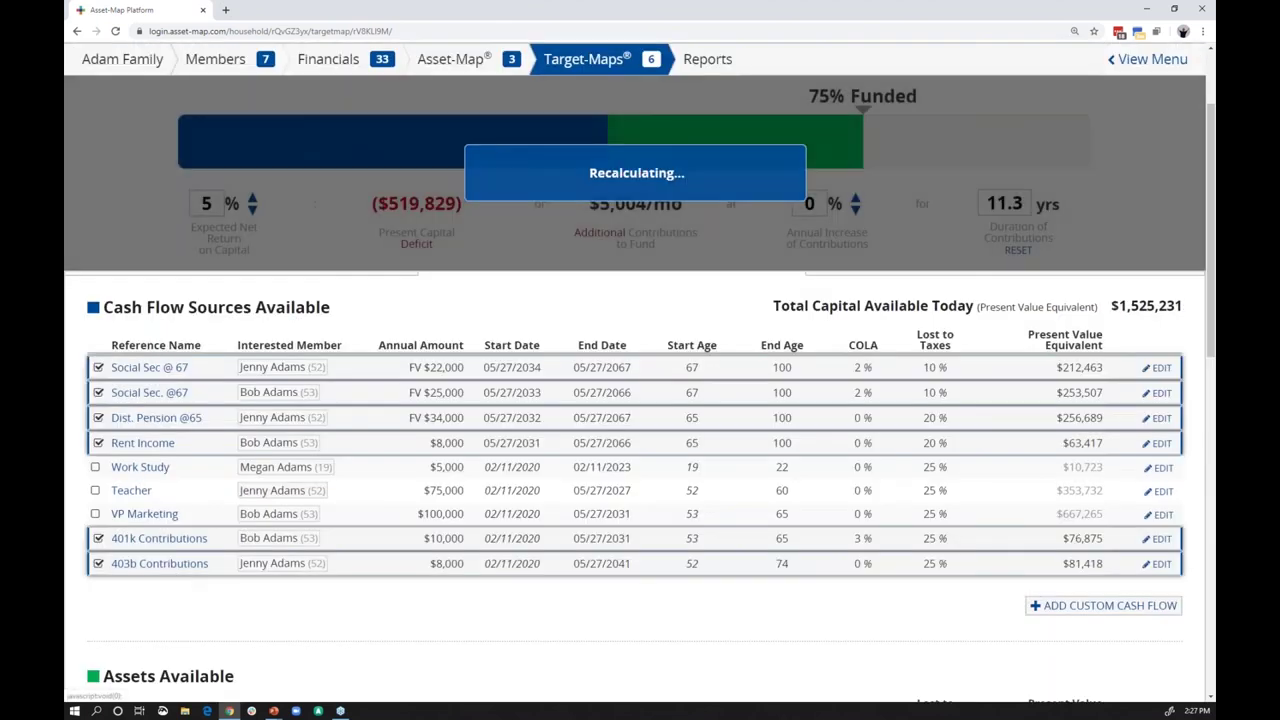
- Set the cost-of-living adjustment of the 403b Contributions cash flow to 3%
{"action": "left_click", "coordinate": [168, 564]}
{"action": "left_click", "coordinate": [631, 390]}
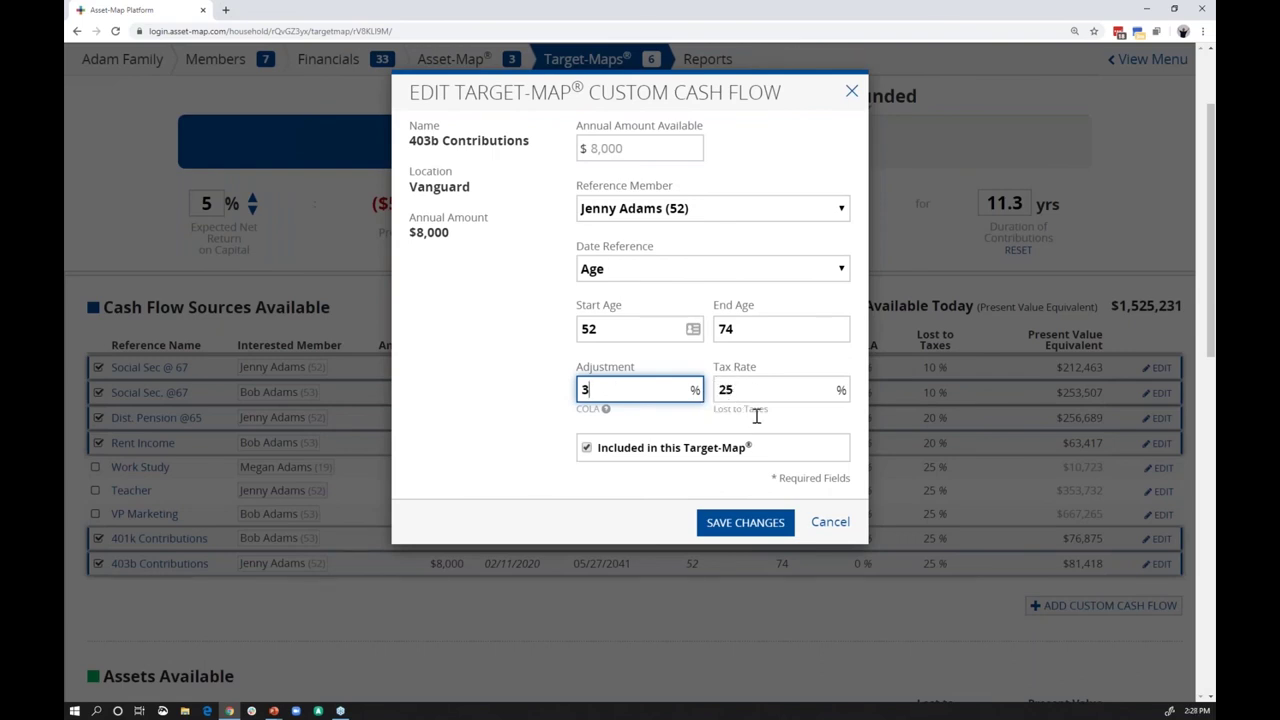
{"action": "left_click", "coordinate": [749, 528]}
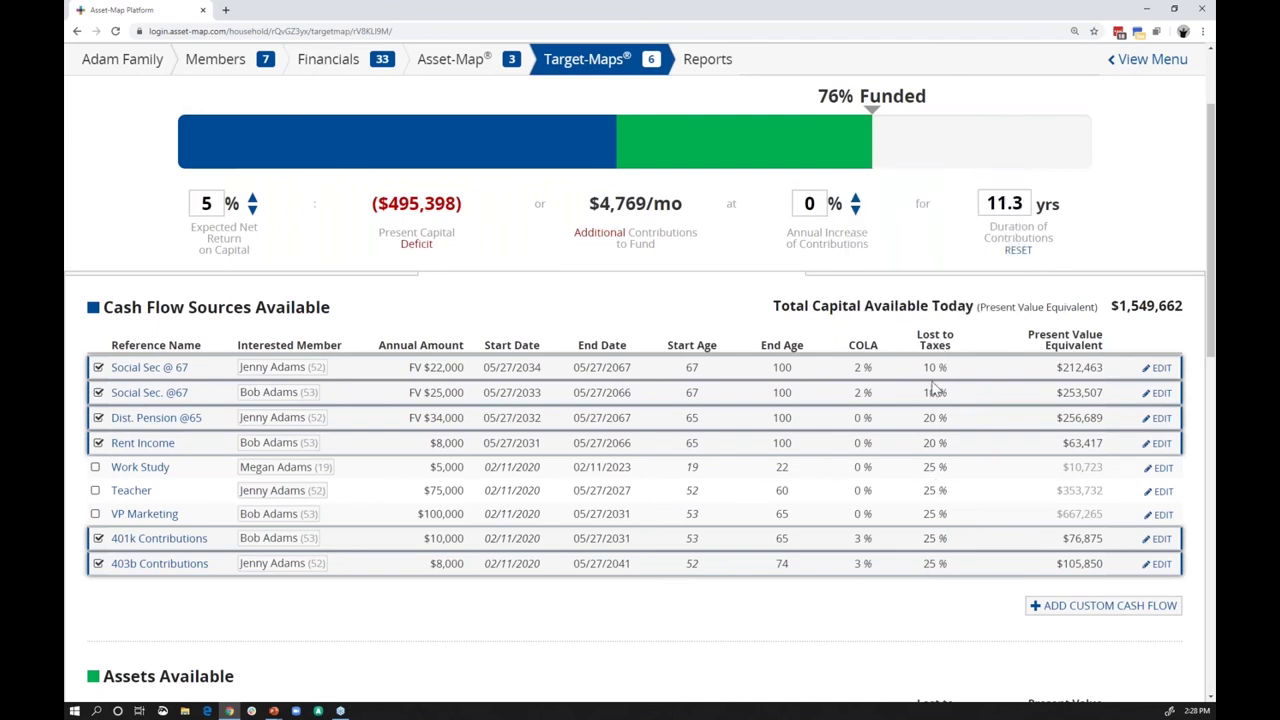
- Include the Stock (Dad) and NQ Annuity assets in the assets available for the retirement Target-Map
{"action": "mouse_move", "coordinate": [930, 343]}
{"action": "scroll", "coordinate": [934, 540], "scroll_direction": "down", "scroll_amount": 2}
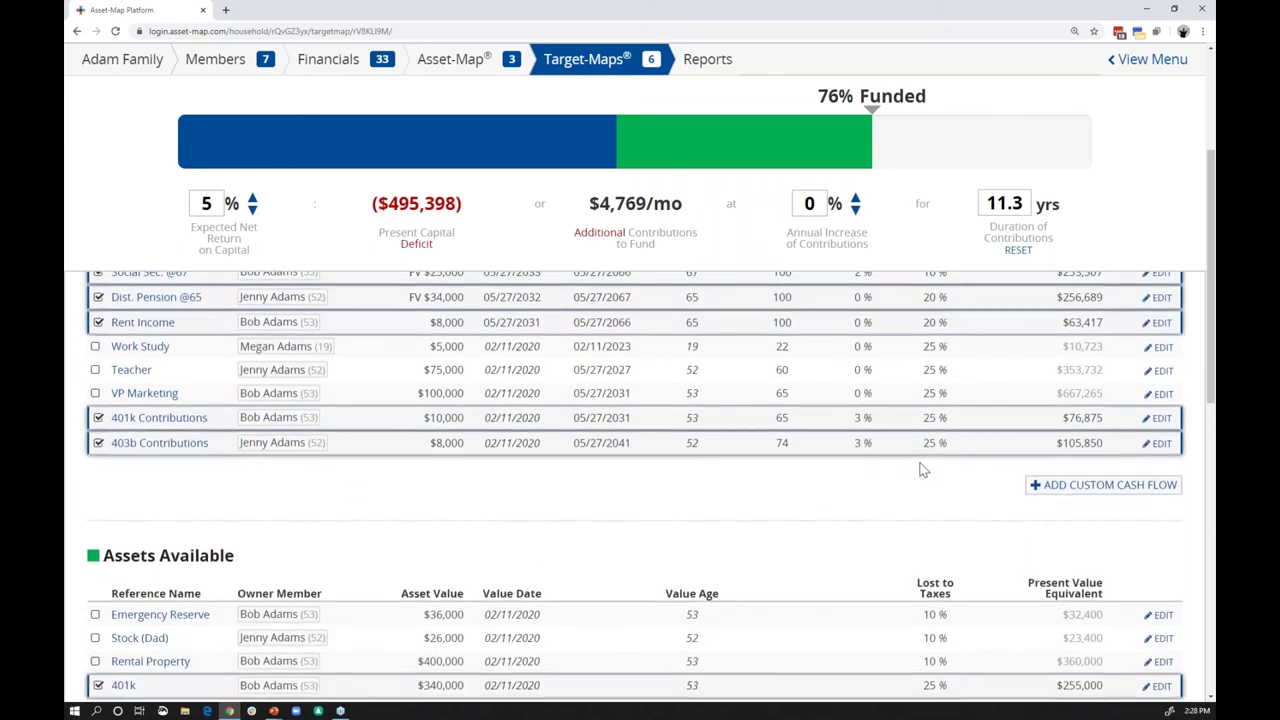
{"action": "scroll", "coordinate": [922, 465], "scroll_direction": "down", "scroll_amount": 1}
{"action": "scroll", "coordinate": [843, 458], "scroll_direction": "down", "scroll_amount": 1}
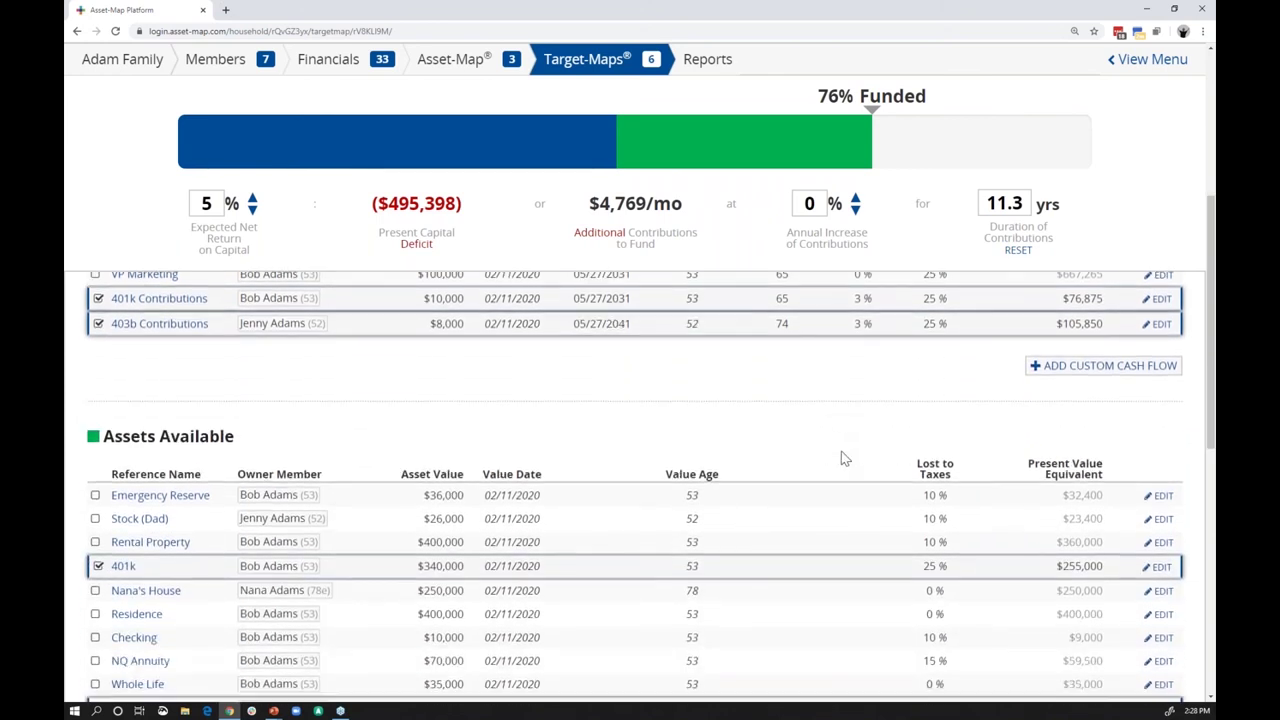
{"action": "scroll", "coordinate": [934, 491], "scroll_direction": "down", "scroll_amount": 1}
{"action": "scroll", "coordinate": [953, 503], "scroll_direction": "down", "scroll_amount": 1}
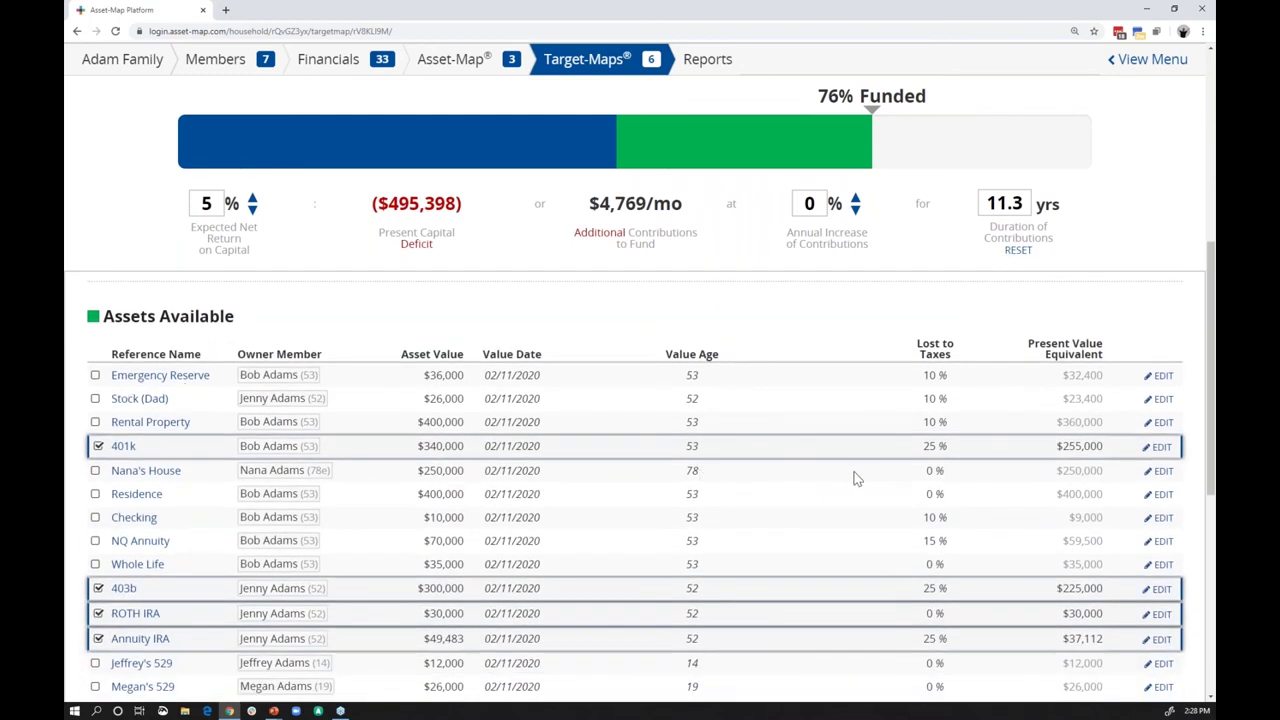
{"action": "scroll", "coordinate": [229, 466], "scroll_direction": "down", "scroll_amount": 1}
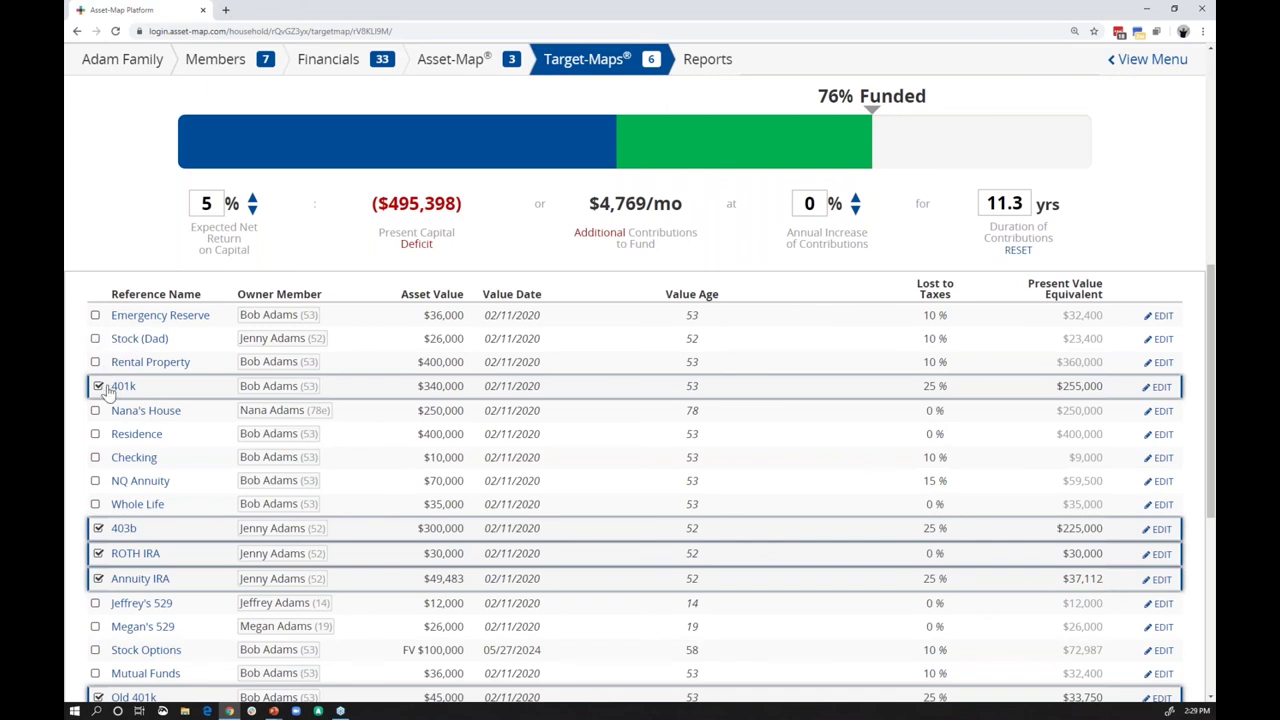
{"action": "left_click", "coordinate": [95, 339]}
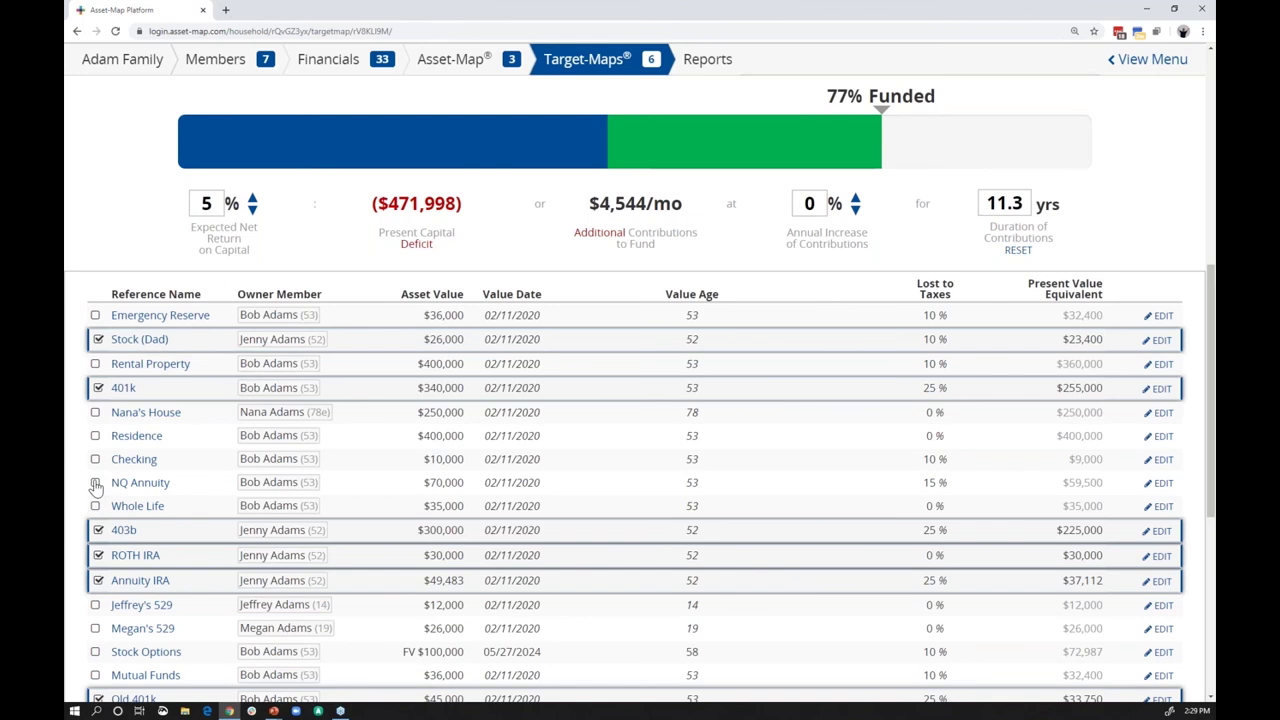
{"action": "scroll", "coordinate": [172, 517], "scroll_direction": "down", "scroll_amount": 1}
{"action": "left_click", "coordinate": [96, 423]}
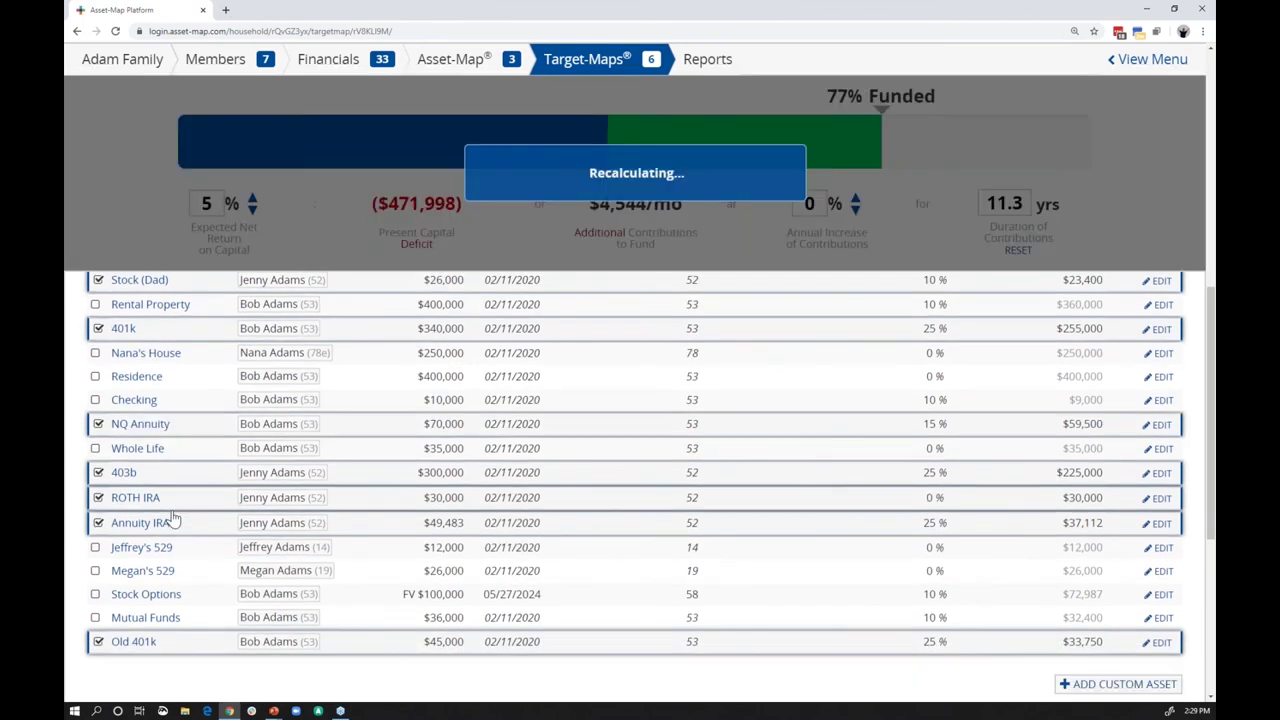